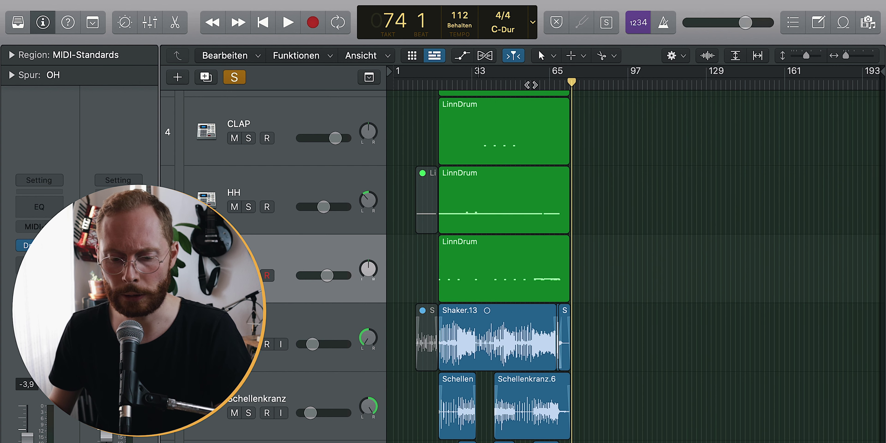
Play the soloed Drums & Percussion tracks from around bar 55 and stop playback at bar 61.
scroll(296, 281, up, 6)
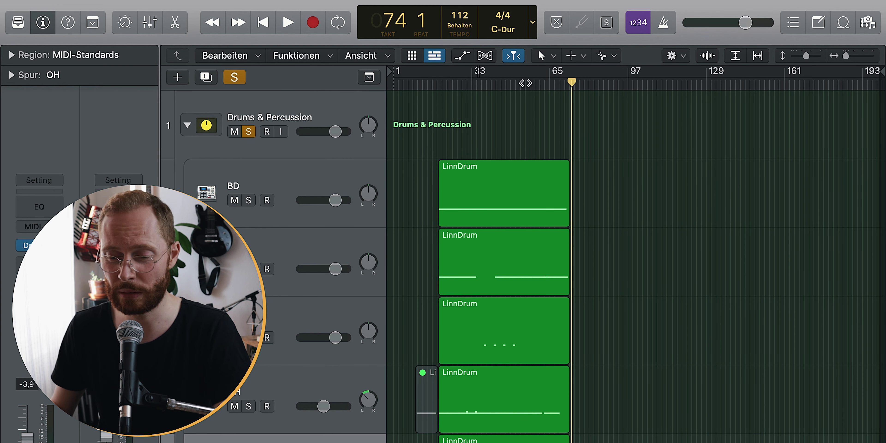
click(525, 83)
key(space)
scroll(545, 335, down, 8)
scroll(545, 335, up, 6)
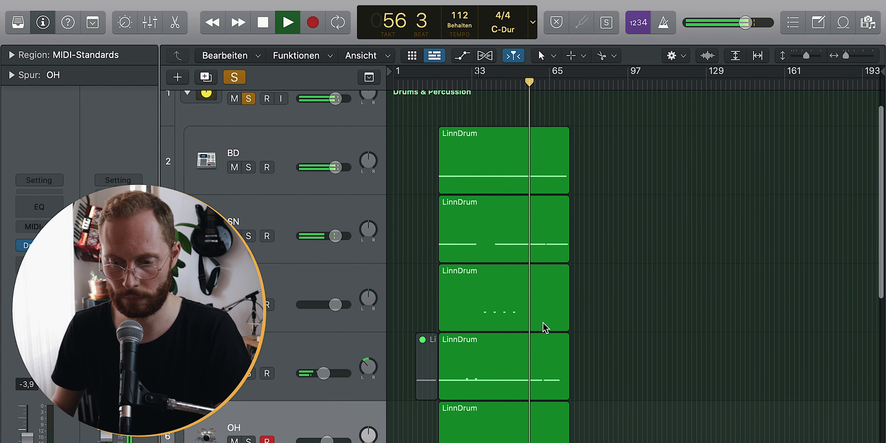
scroll(545, 328, up, 2)
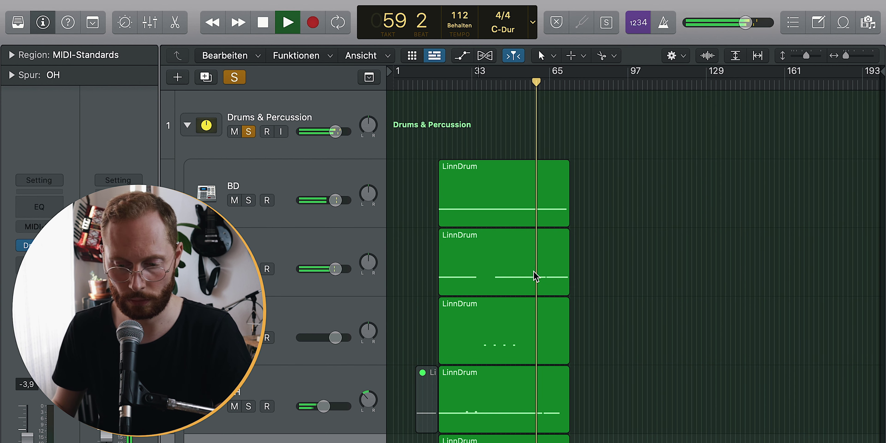
scroll(535, 275, down, 1)
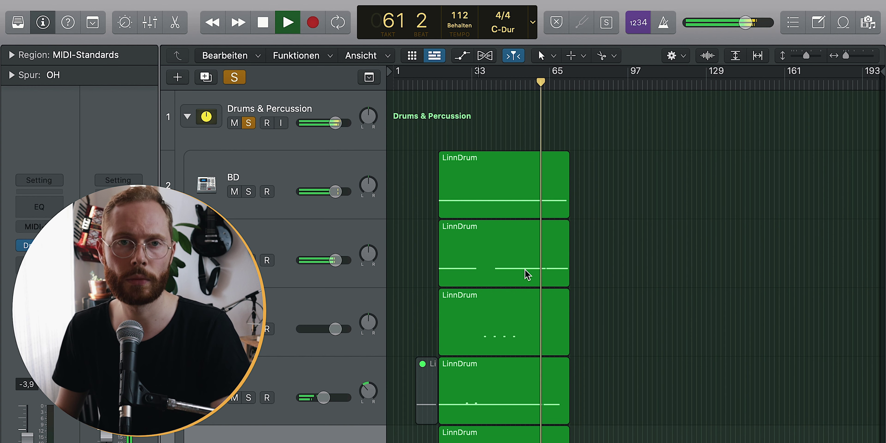
key(space)
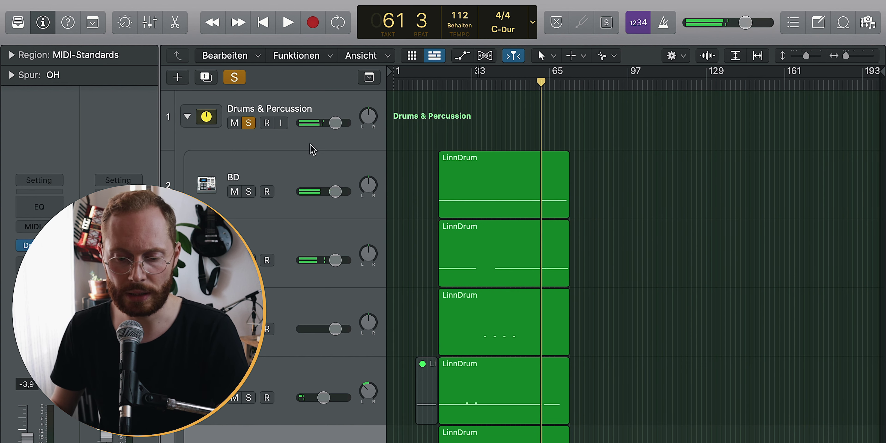
scroll(306, 146, up, 1)
Select the Drums & Percussion stack and play it from bar 58 with its VC 76 compressor active.
click(302, 144)
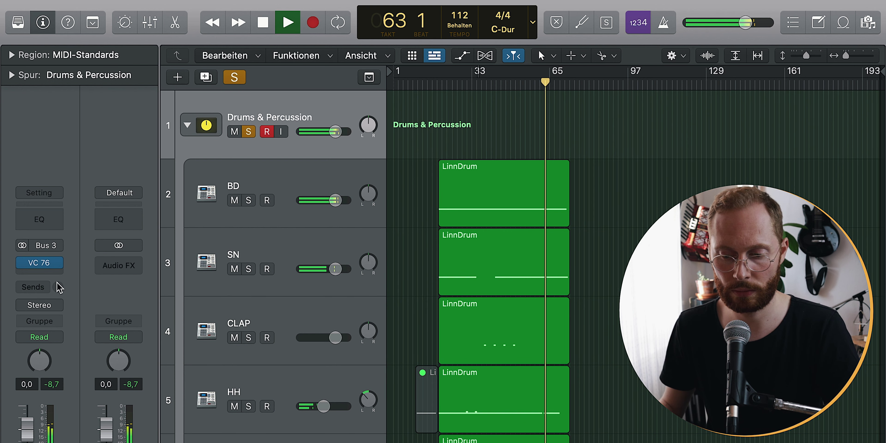
click(533, 82)
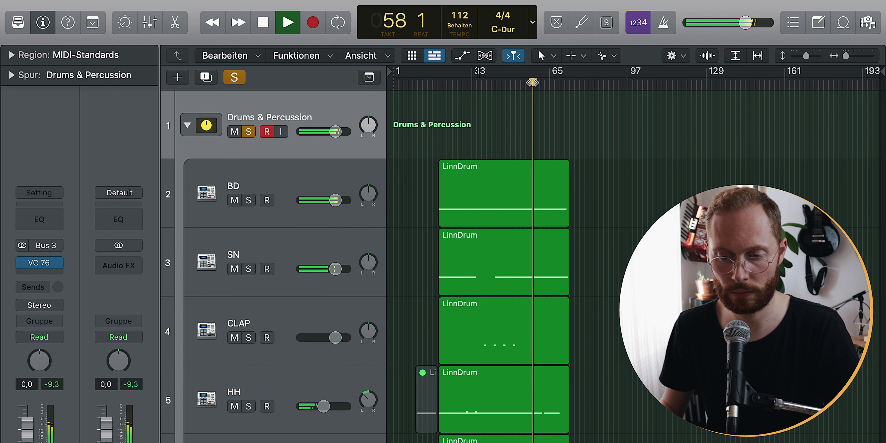
mouse_move(42, 265)
key(space)
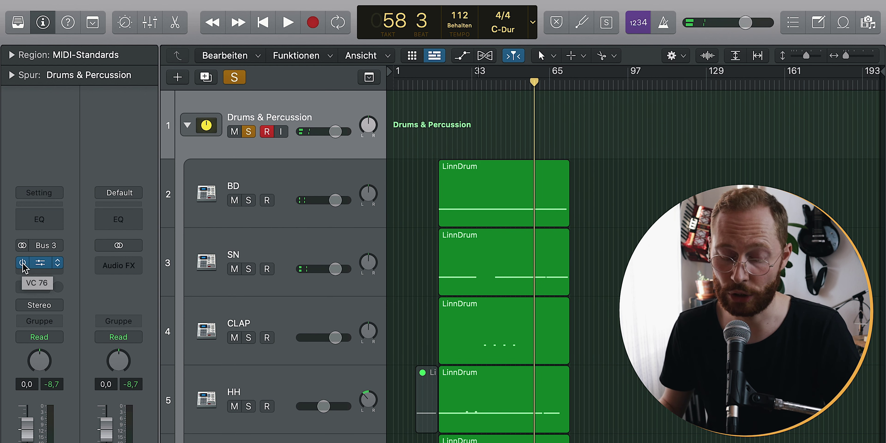
Bypass and re-enable the VC 76 compressor on Drums & Percussion during playback to compare the sound.
key(space)
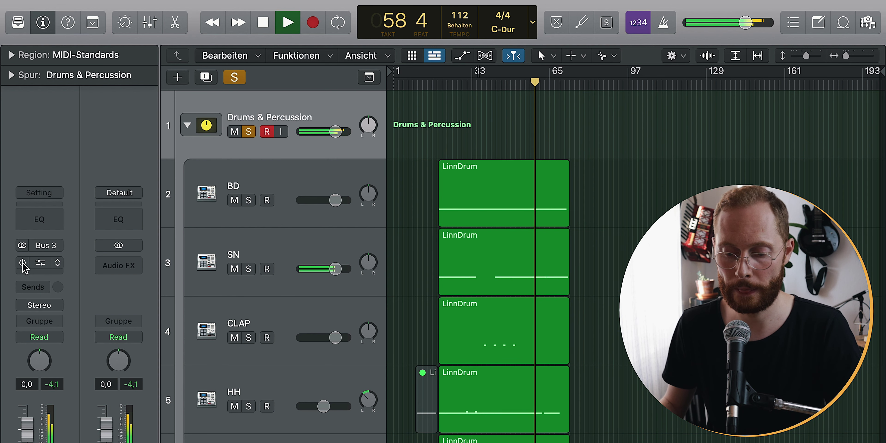
click(22, 263)
click(23, 263)
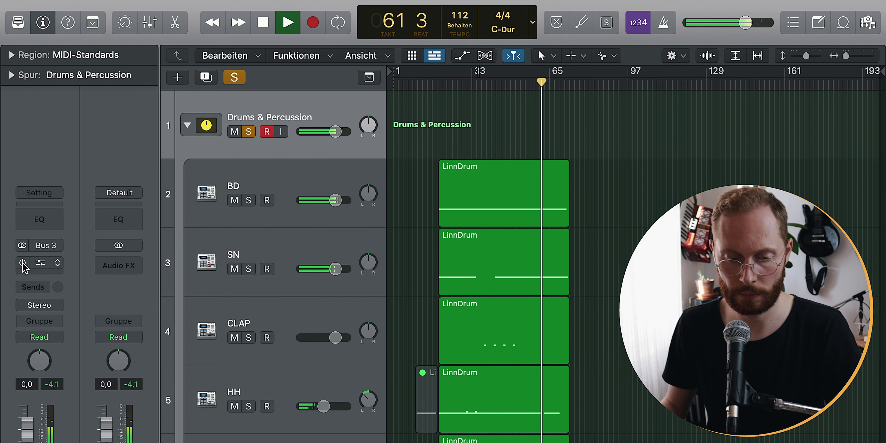
click(23, 264)
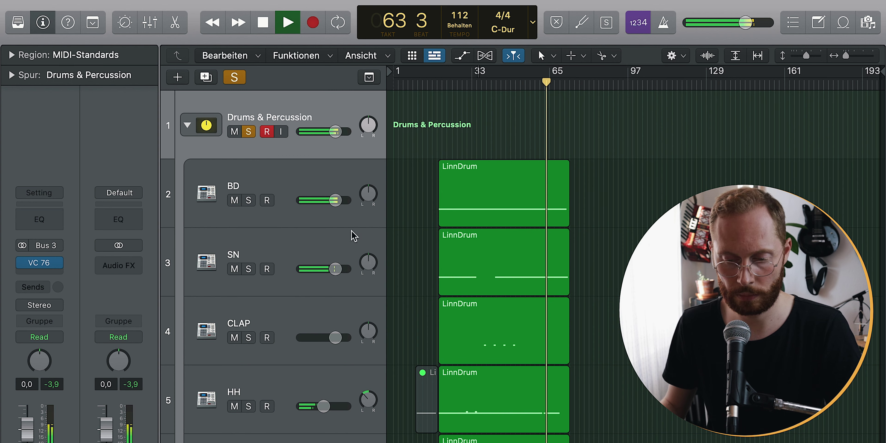
key(space)
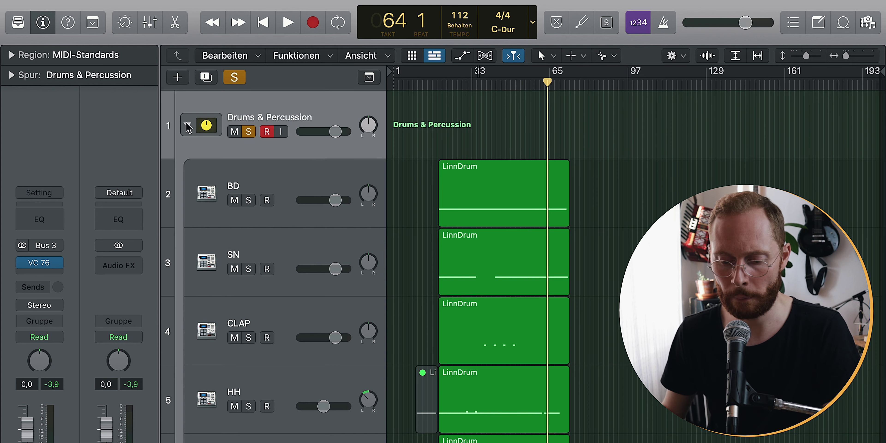
Solo the SN track, audition it from bar 47 and unsolo it again.
scroll(403, 287, down, 10)
scroll(402, 287, up, 9)
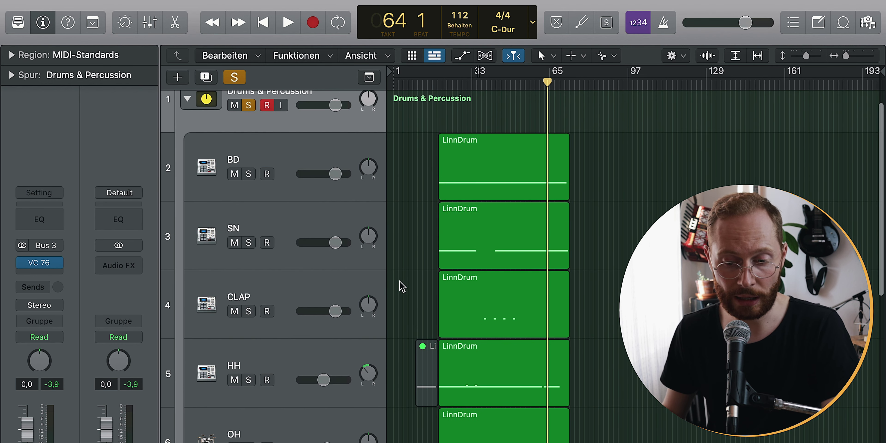
click(296, 223)
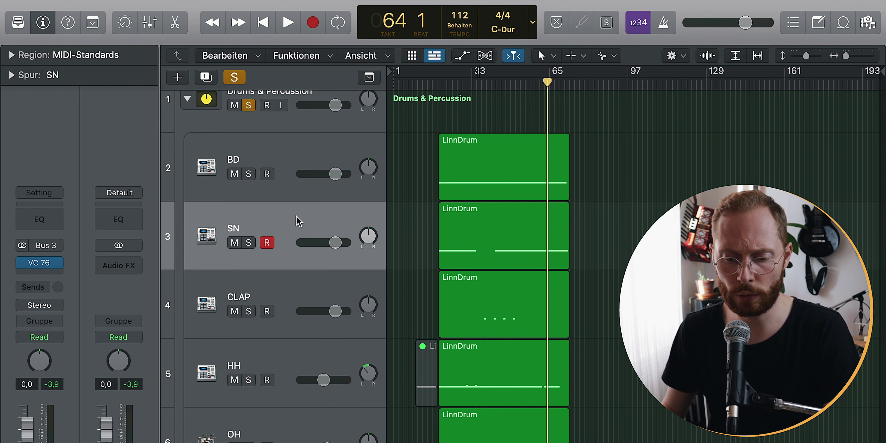
click(248, 242)
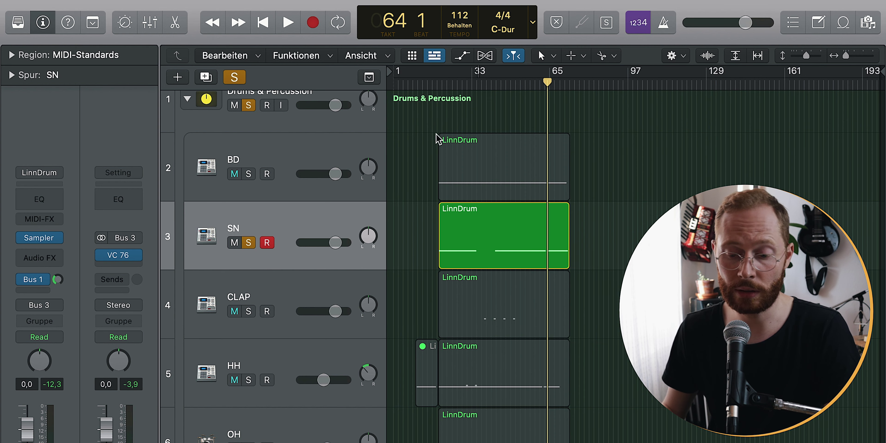
click(504, 84)
key(space)
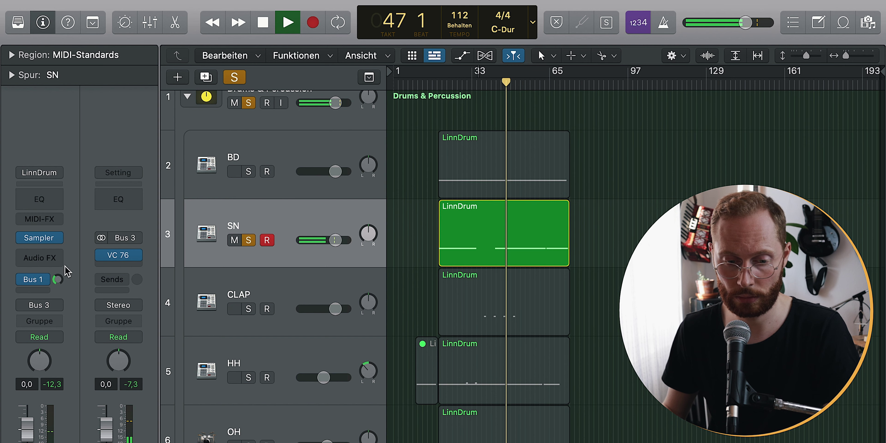
key(space)
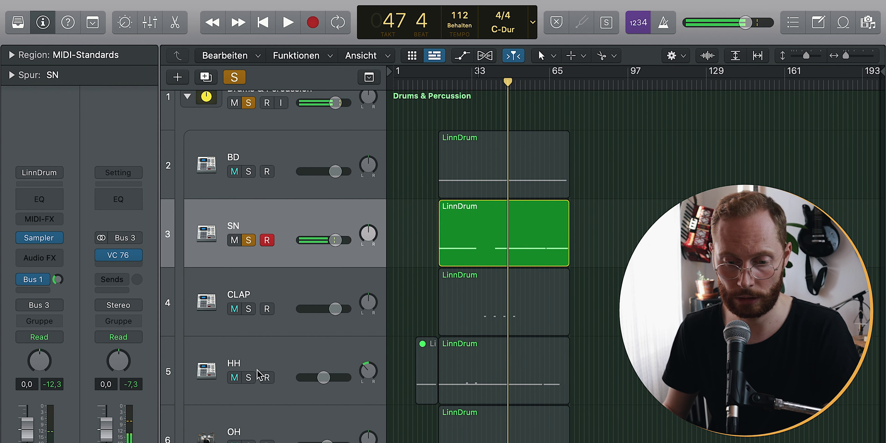
scroll(258, 371, down, 1)
click(249, 213)
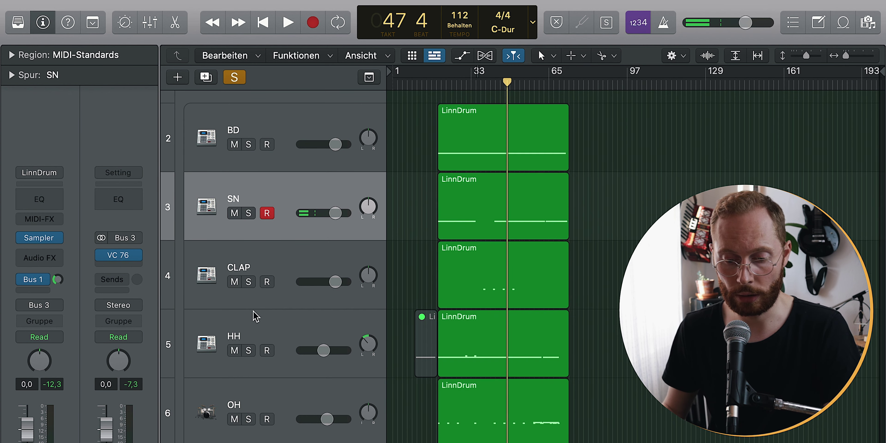
Solo both recorded Clap tracks (9 and 10), audition them briefly and clear all solos.
scroll(253, 317, down, 10)
click(248, 296)
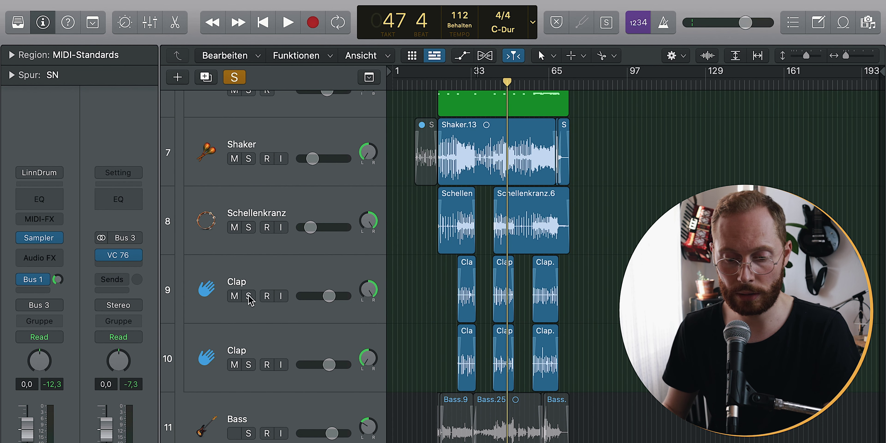
click(248, 364)
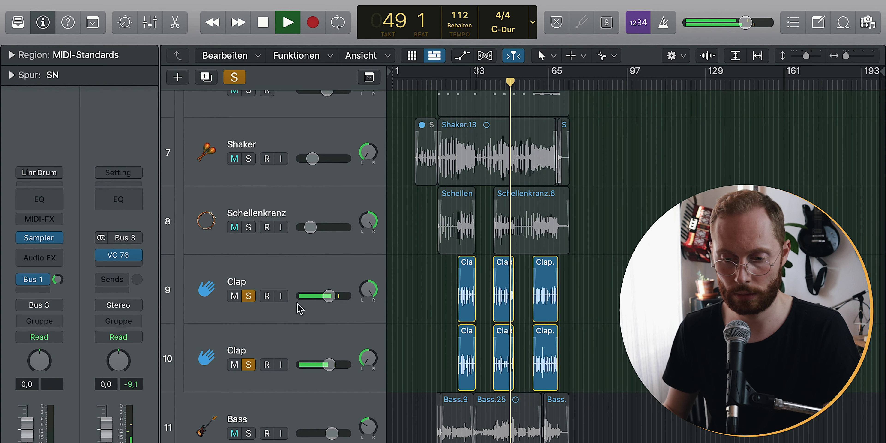
key(space)
scroll(442, 286, up, 1)
scroll(443, 286, up, 10)
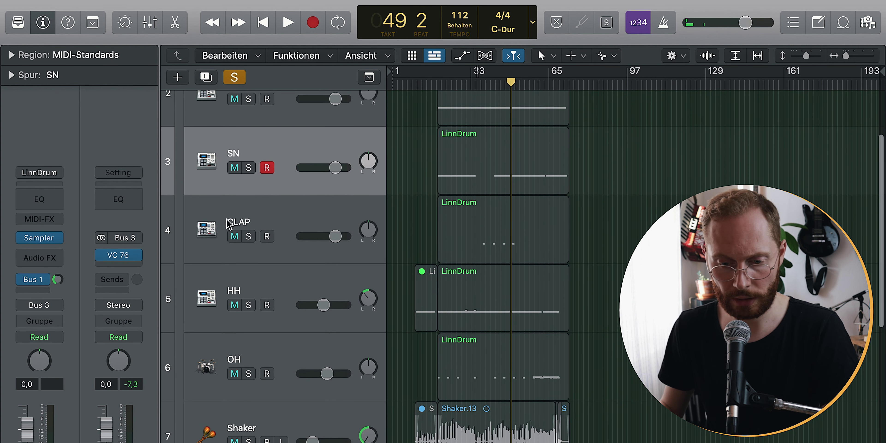
click(235, 76)
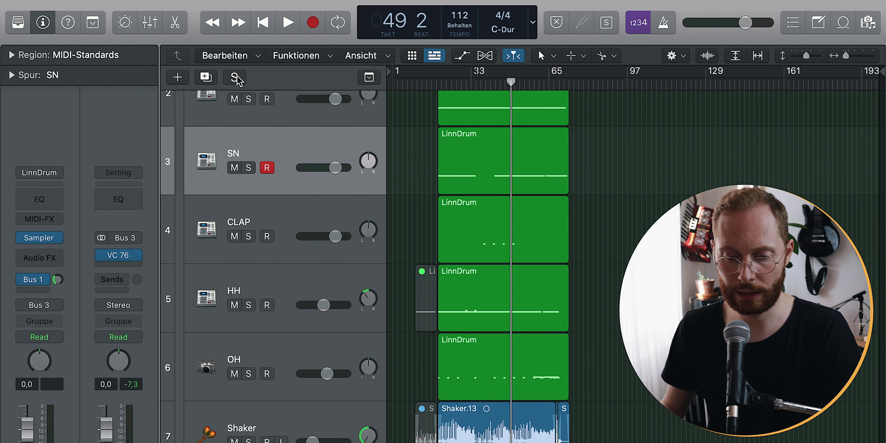
Solo the LinnDrum CLAP track, audition it from around bar 37 and unsolo it again.
click(248, 236)
click(482, 82)
key(space)
scroll(485, 92, up, 5)
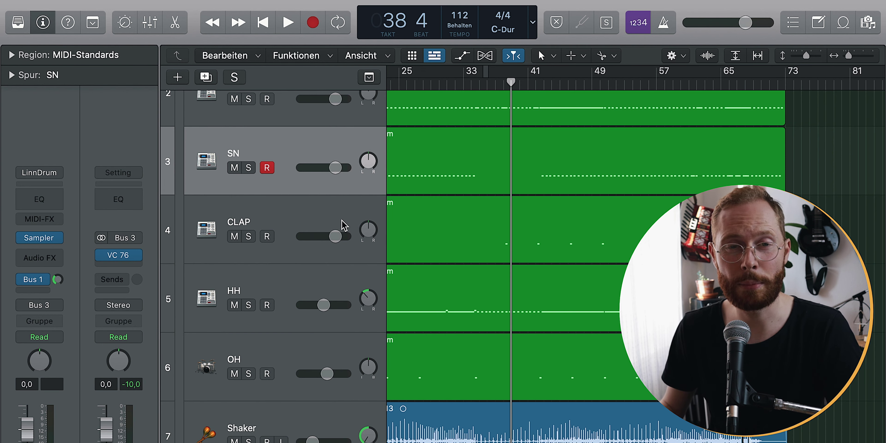
Solo the Drums & Percussion stack and play it from bar 33 to bar 38 with the arrangement zoomed in.
scroll(278, 193, up, 3)
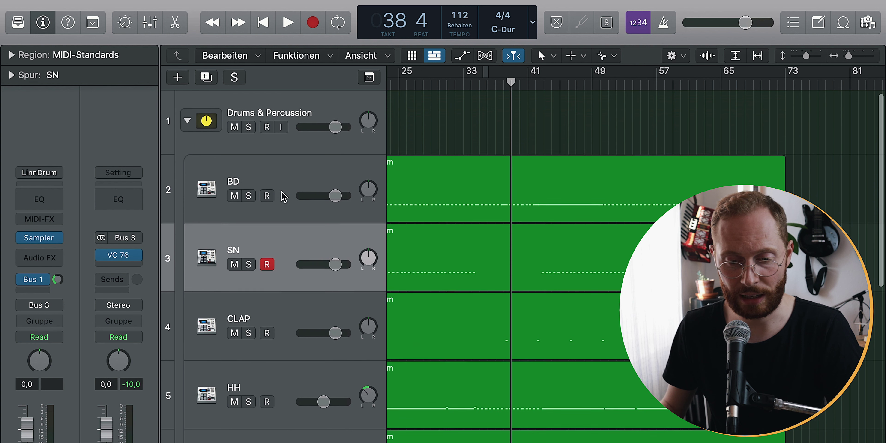
click(248, 131)
click(470, 83)
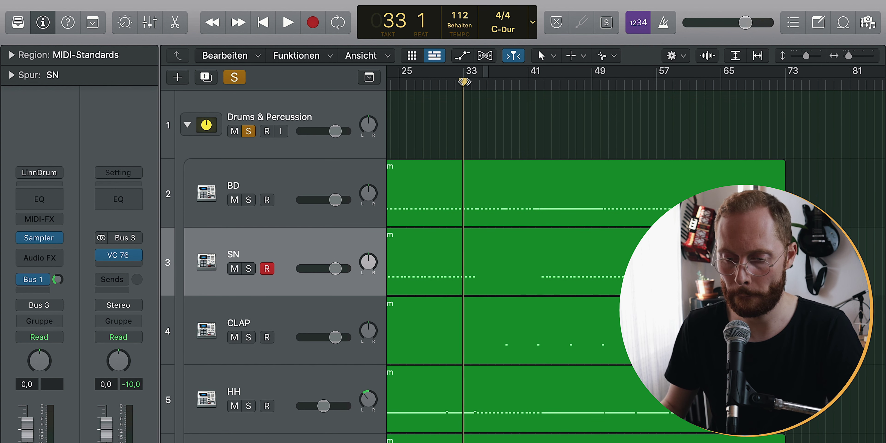
key(space)
key(super+Right)
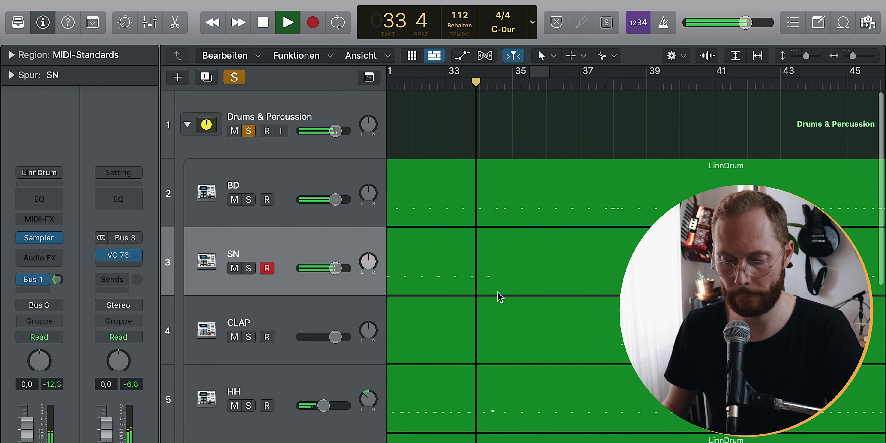
key(super+Right)
scroll(498, 295, down, 2)
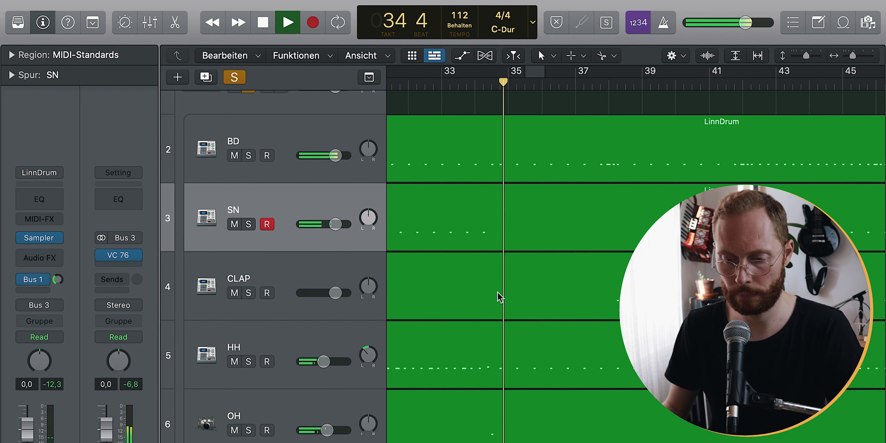
scroll(502, 296, down, 3)
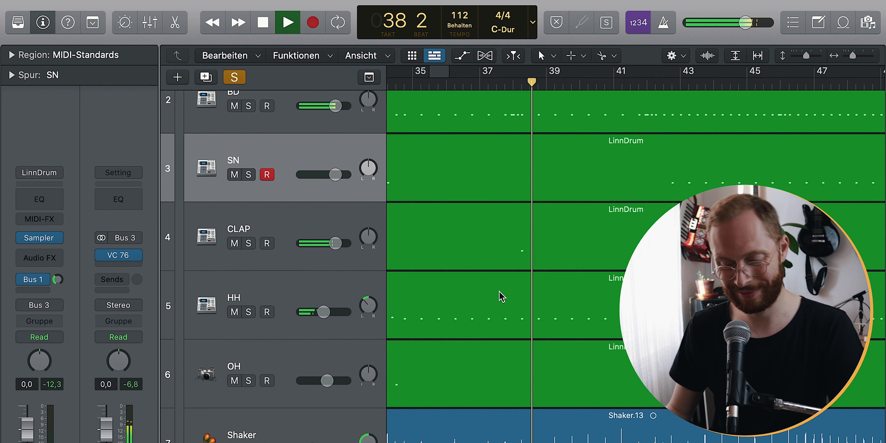
key(space)
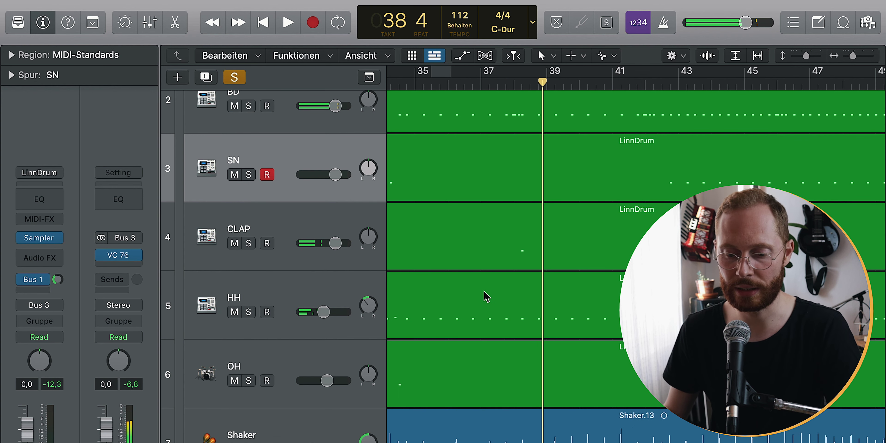
Collapse the Drums & Percussion stack, solo the Bass track alongside it and play both together.
key(z)
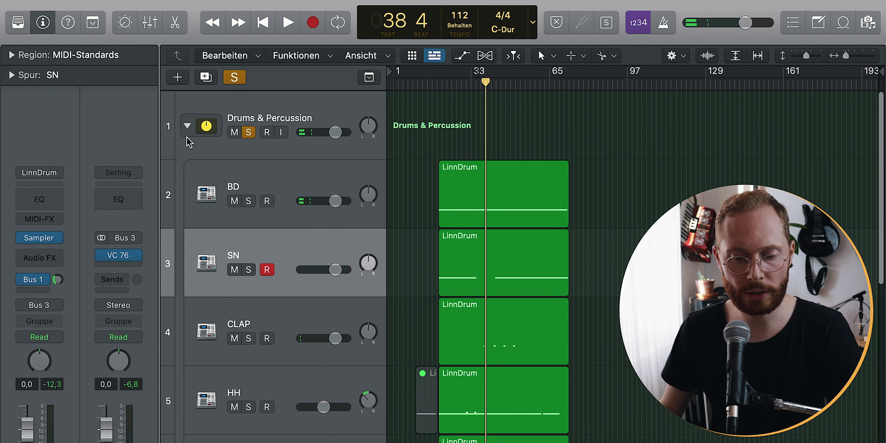
click(187, 125)
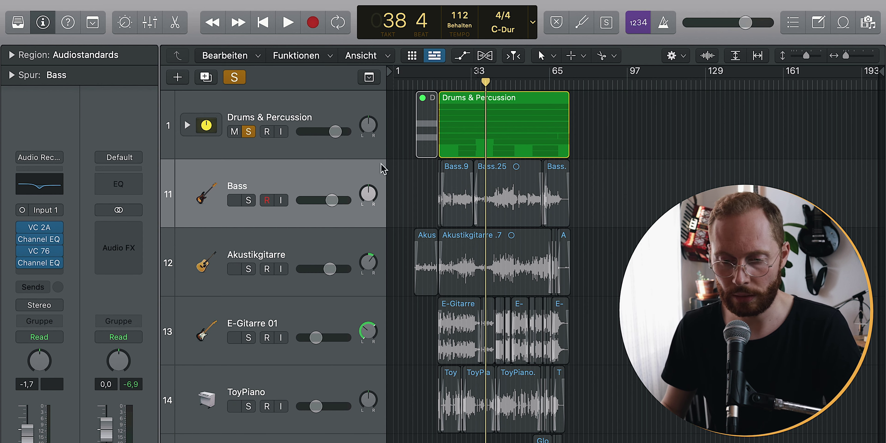
key(super+Right)
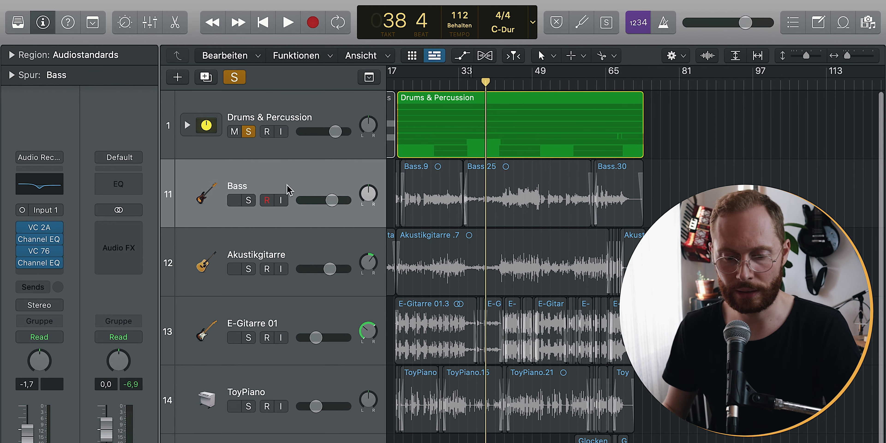
click(248, 200)
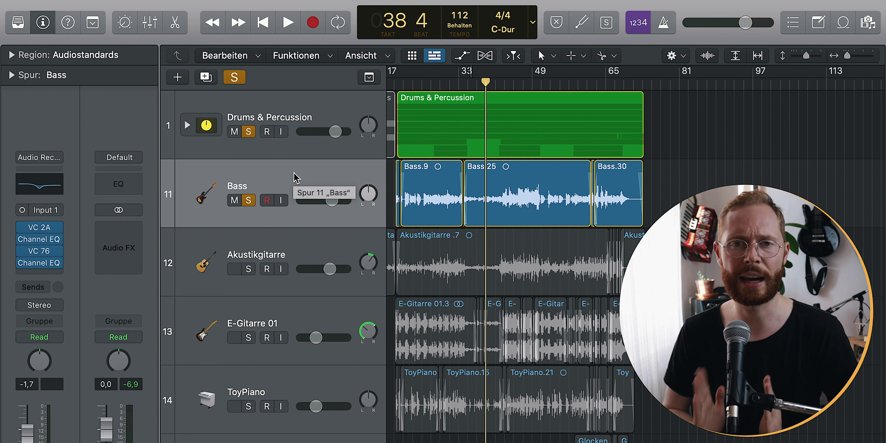
key(space)
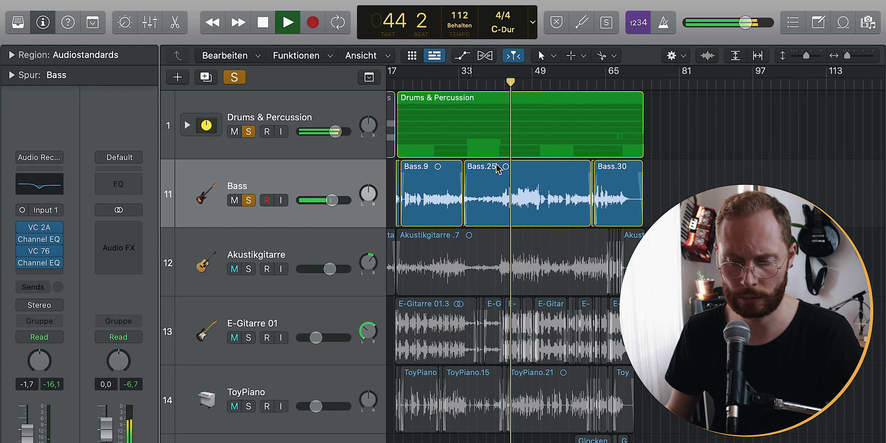
scroll(222, 206, left, 2)
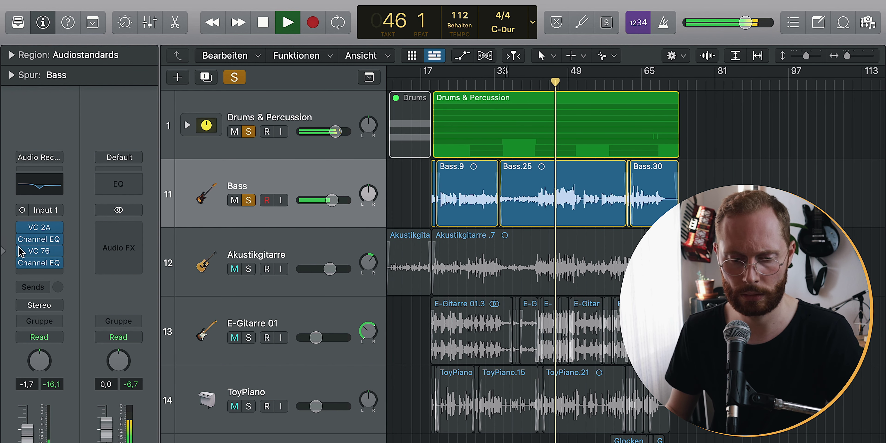
Compare the bass with all its insert effects bypassed and re-enabled, playing it with the drums from about bar 47 to bar 51.
mouse_move(23, 230)
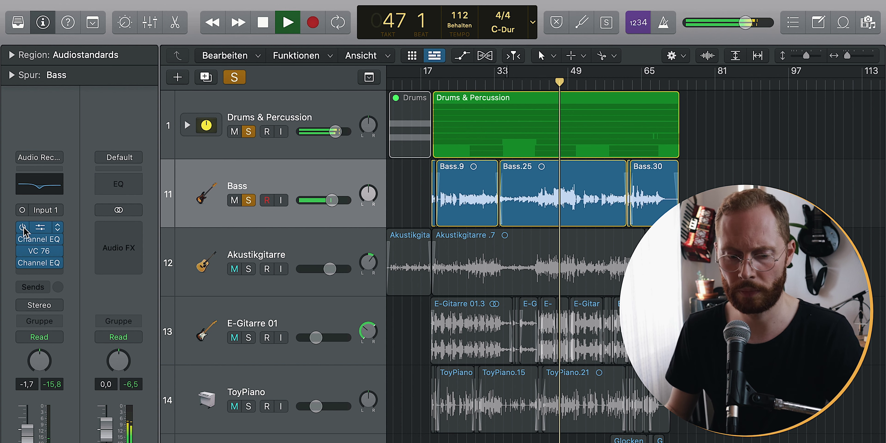
alt+click(22, 227)
key(space)
mouse_move(25, 228)
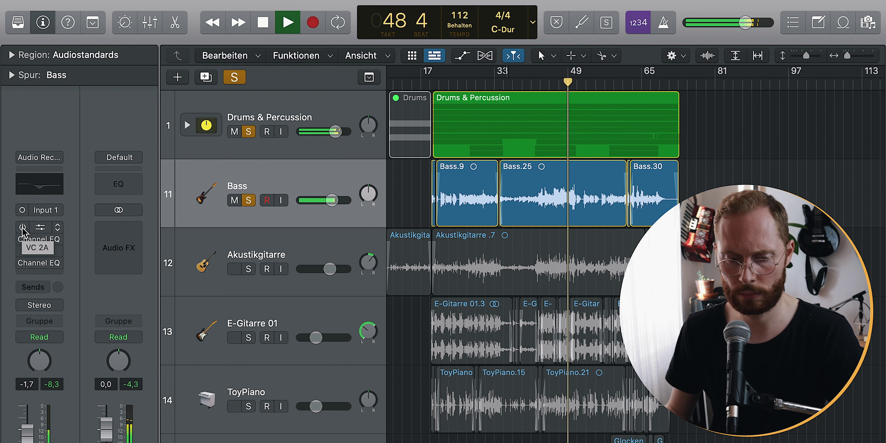
key(space)
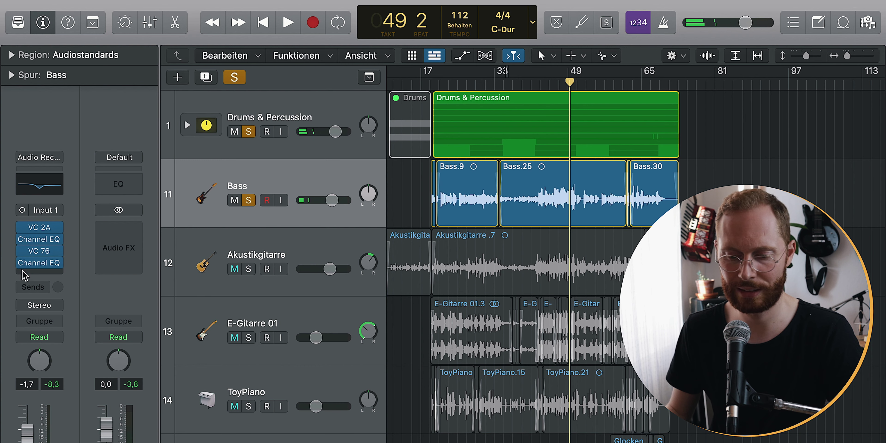
key(space)
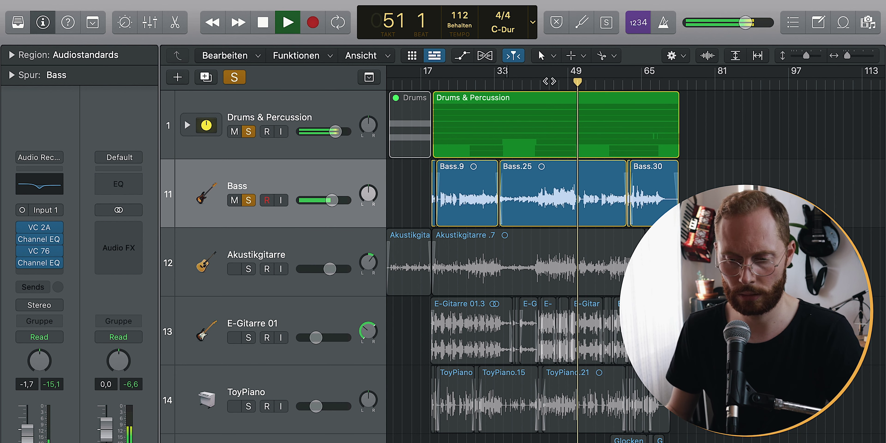
key(space)
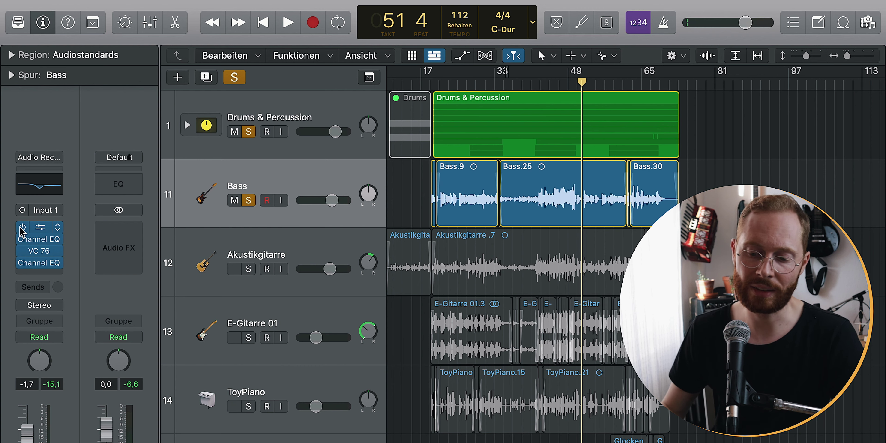
mouse_move(20, 251)
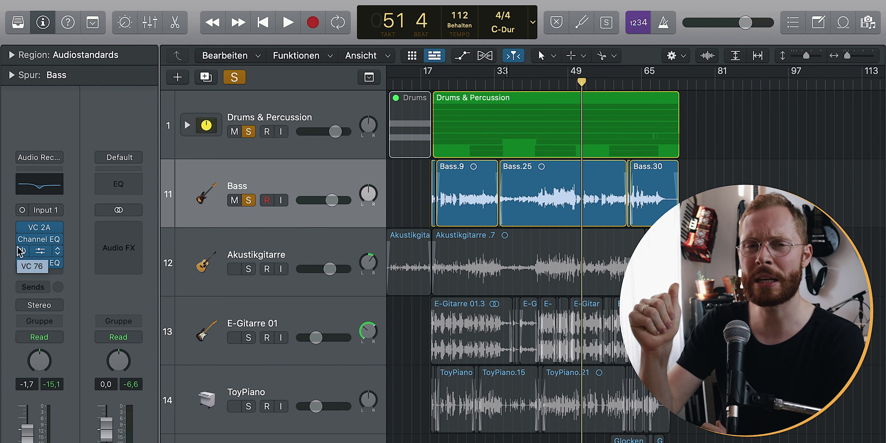
drag(20, 251, 21, 251)
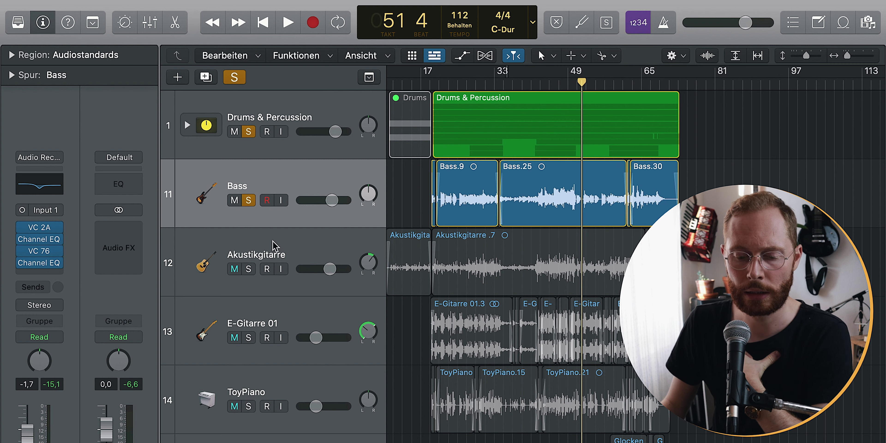
Solo the Akustikgitarre track alongside the drums and bass and play from bar 10 to bar 14.
click(335, 248)
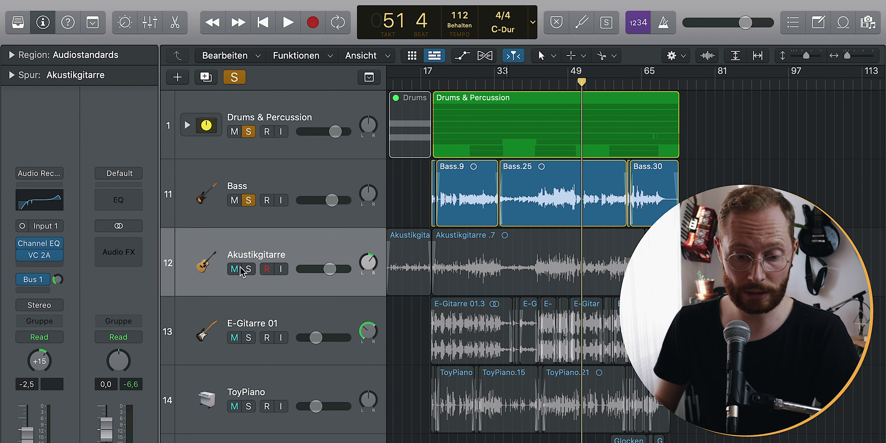
click(247, 269)
scroll(473, 199, left, 3)
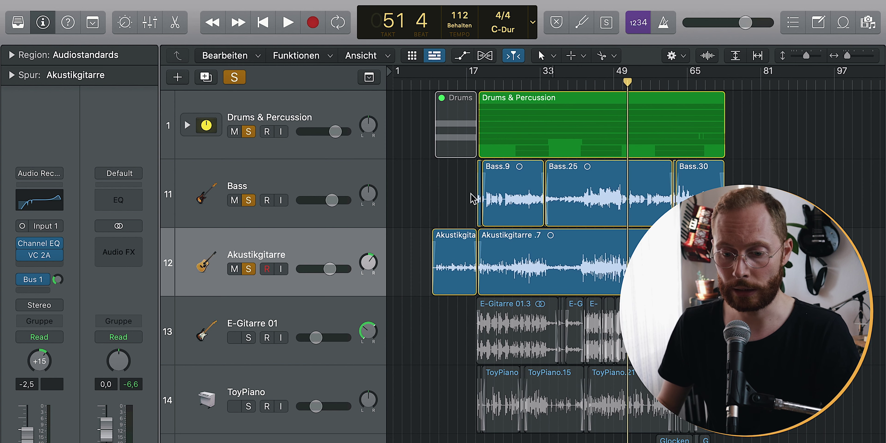
click(435, 82)
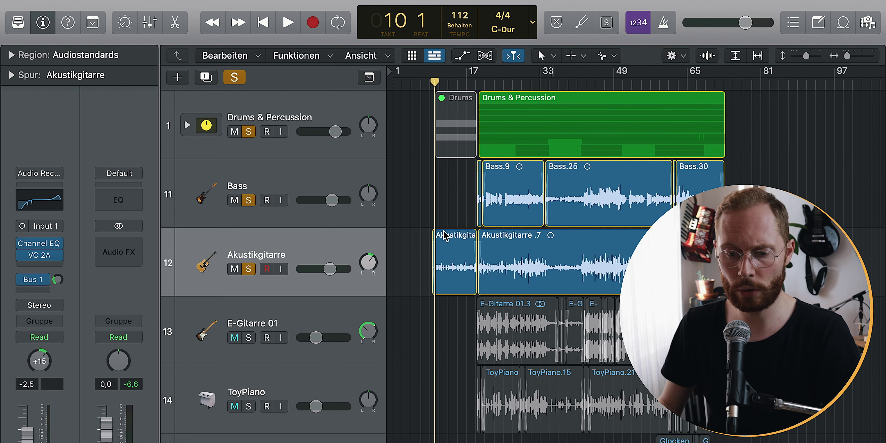
key(space)
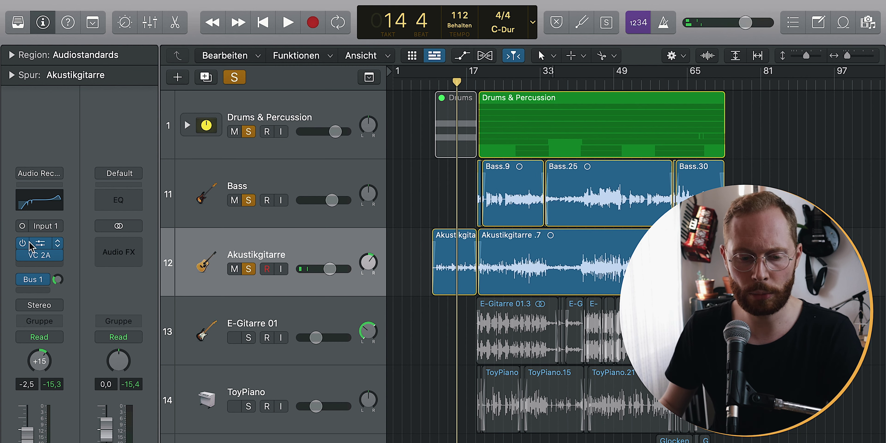
Inspect the Channel EQ curve and the VC 2A compressor settings on the Akustikgitarre track, closing both plug-ins again.
click(41, 244)
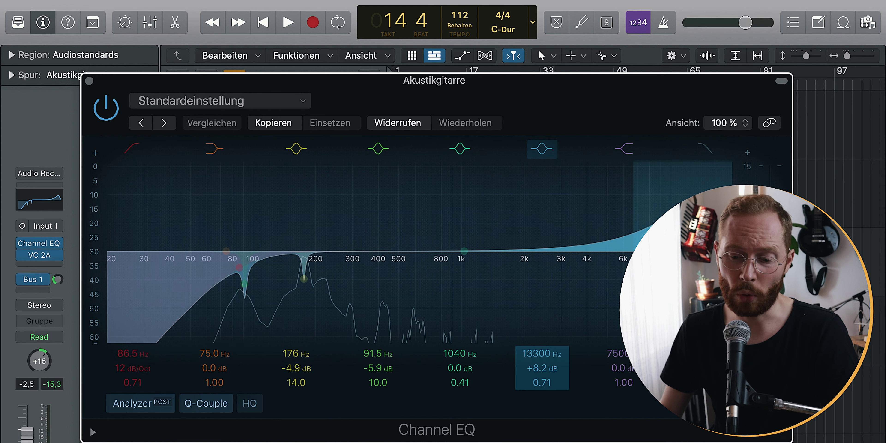
click(89, 81)
mouse_move(20, 244)
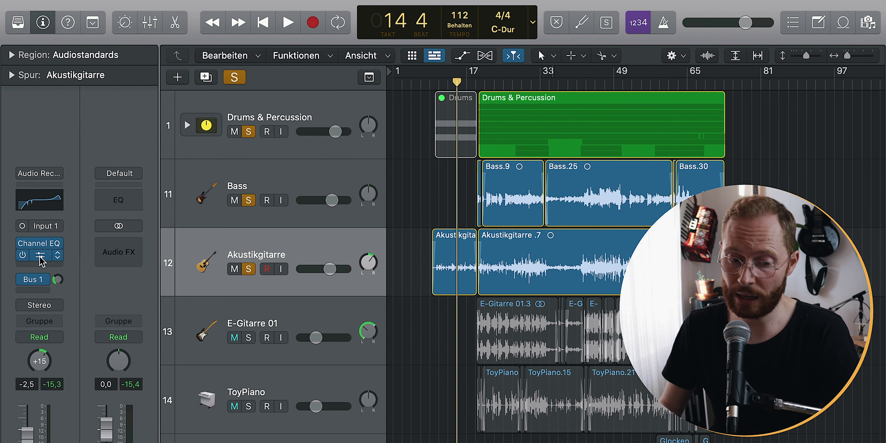
click(41, 256)
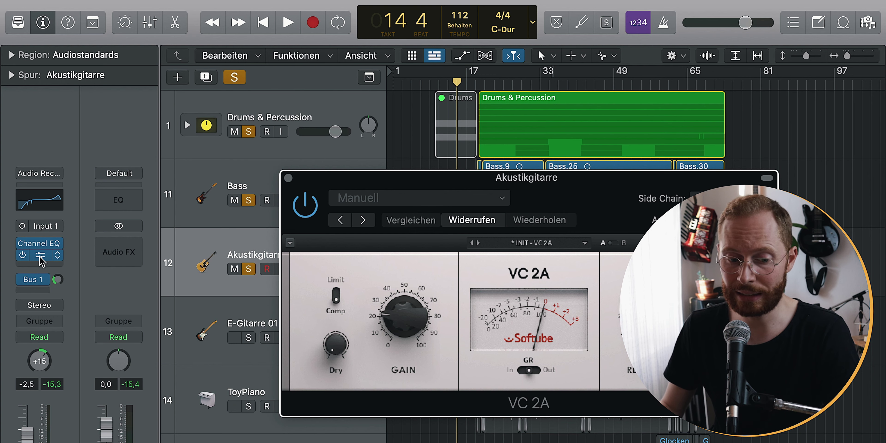
click(41, 256)
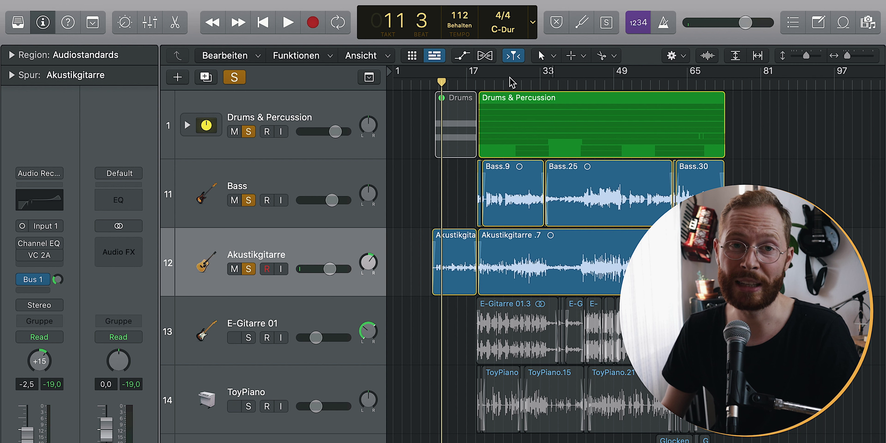
Solo only the Akustikgitarre track, play it from bar 27 with its effects bypassed, and switch both effects back on.
click(511, 83)
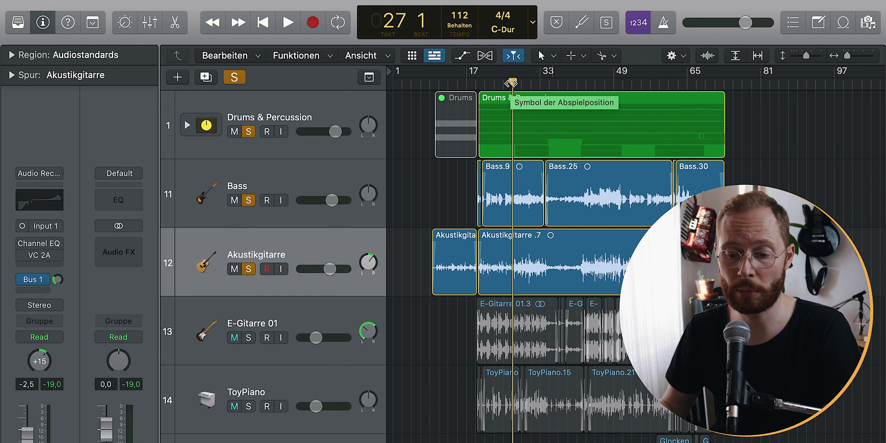
alt+click(248, 269)
key(space)
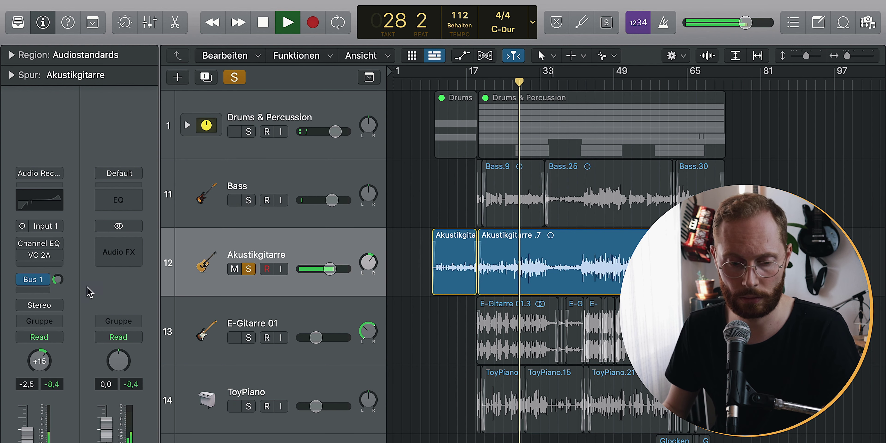
mouse_move(19, 244)
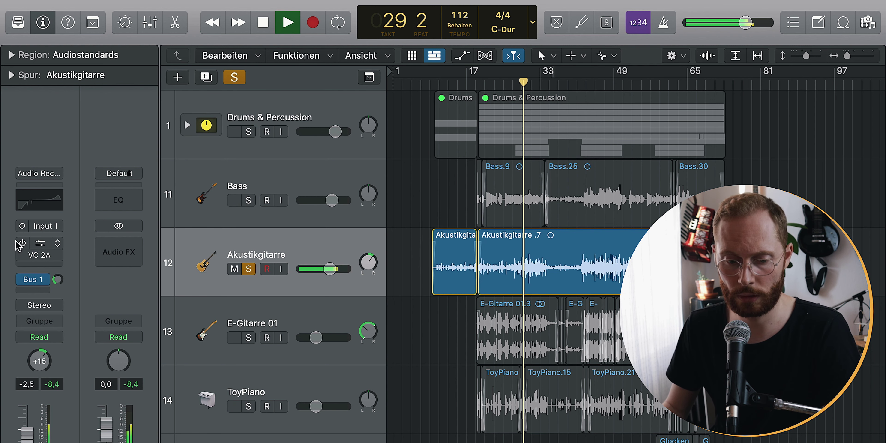
key(space)
click(23, 243)
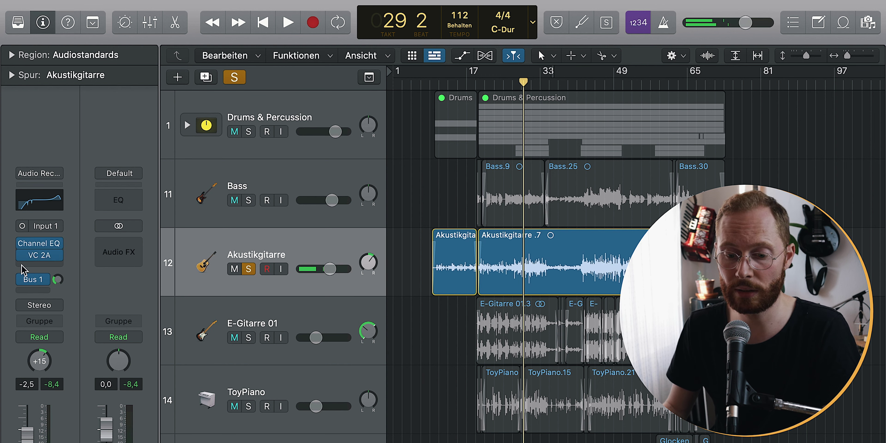
Play the soloed Akustikgitarre from about bar 29 to bar 31 with its Channel EQ and VC 2A active.
key(comma)
key(space)
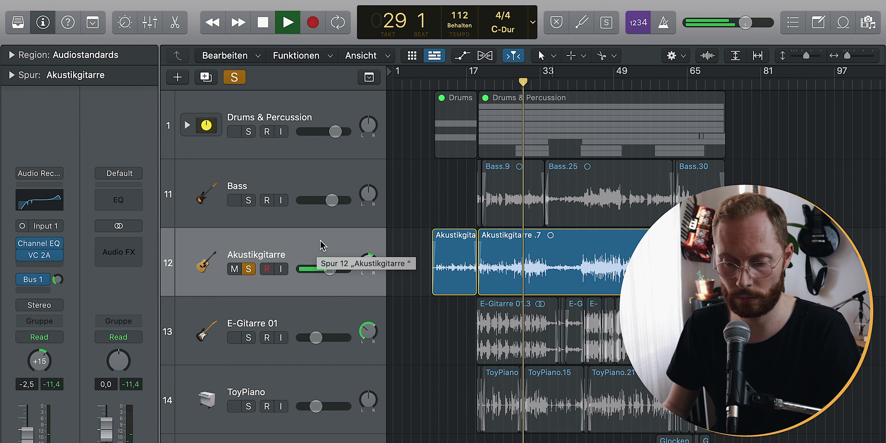
mouse_move(31, 259)
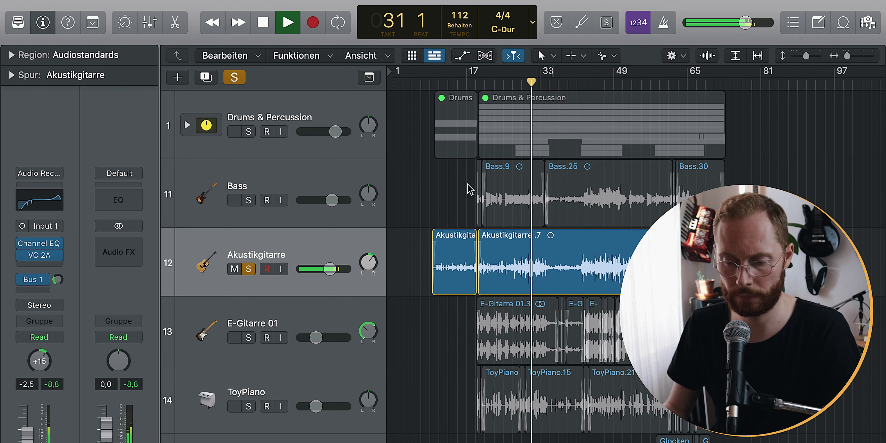
key(space)
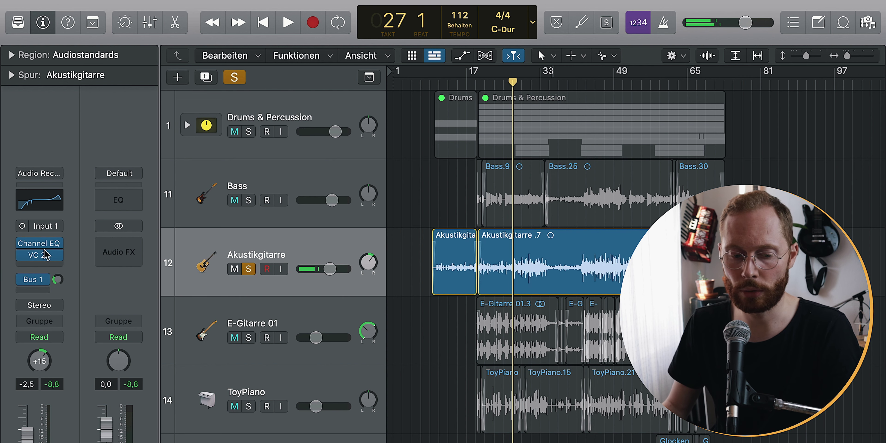
Compare the Akustikgitarre with and without its effects during playback from bar 27, leave them enabled and unsolo the track.
click(23, 244)
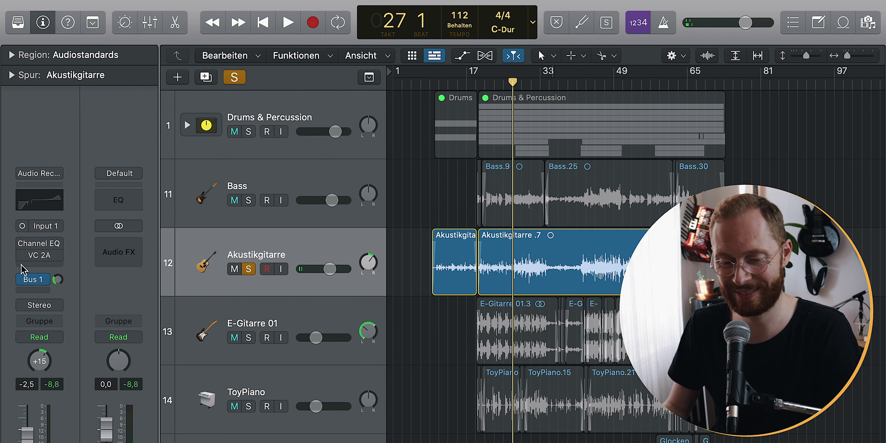
key(space)
mouse_move(24, 246)
click(22, 244)
mouse_move(23, 245)
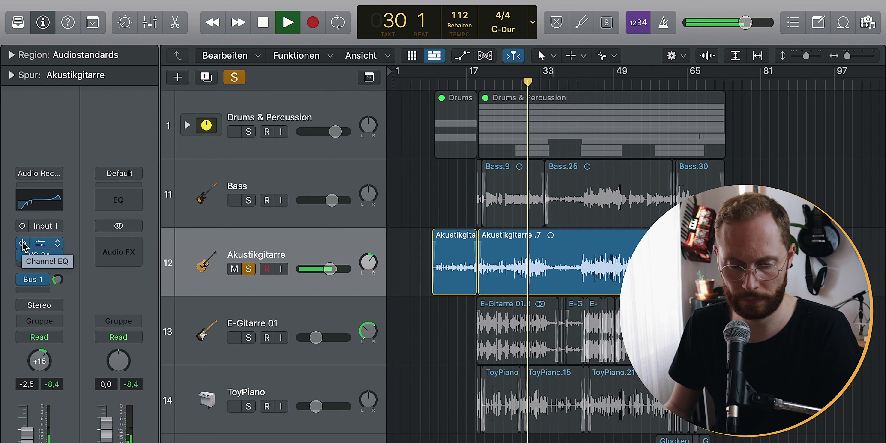
click(23, 243)
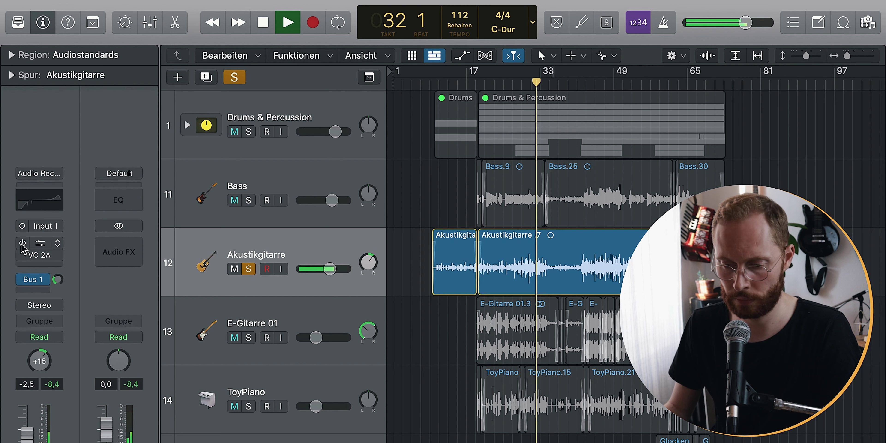
click(23, 243)
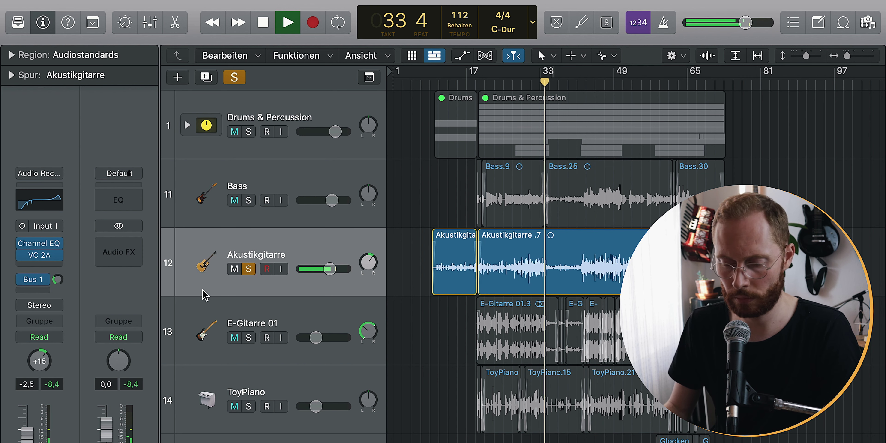
key(space)
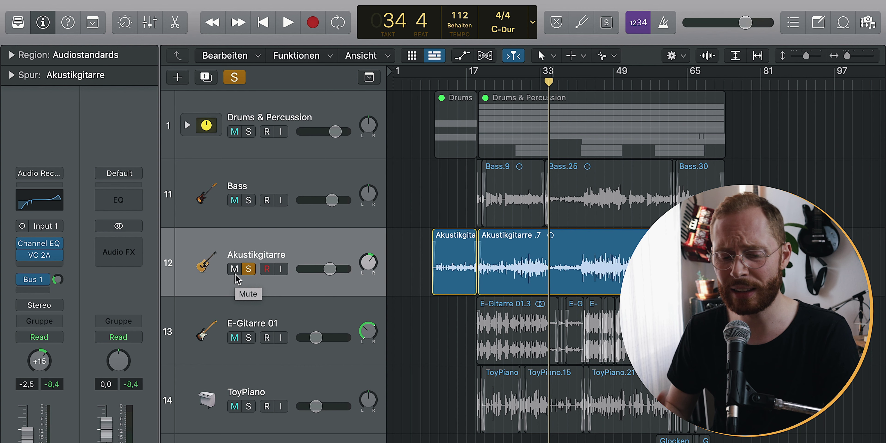
click(249, 270)
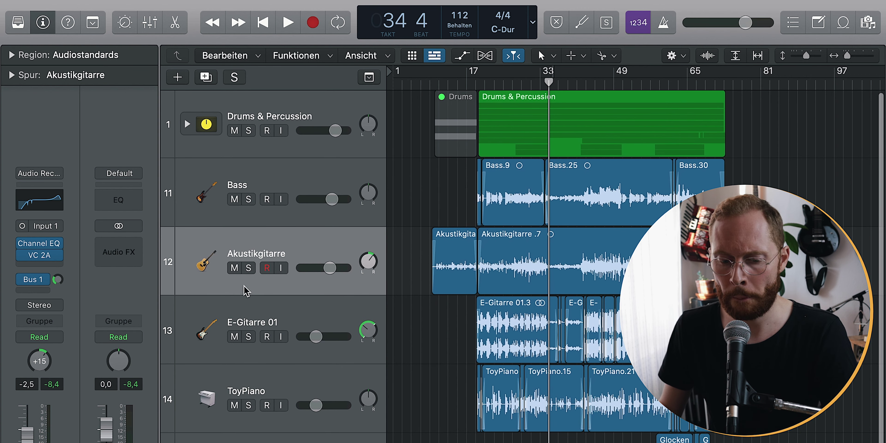
Select the E-Gitarre 01 track, examine the low cut in its Channel EQ and close the plug-in.
scroll(240, 295, down, 2)
click(282, 302)
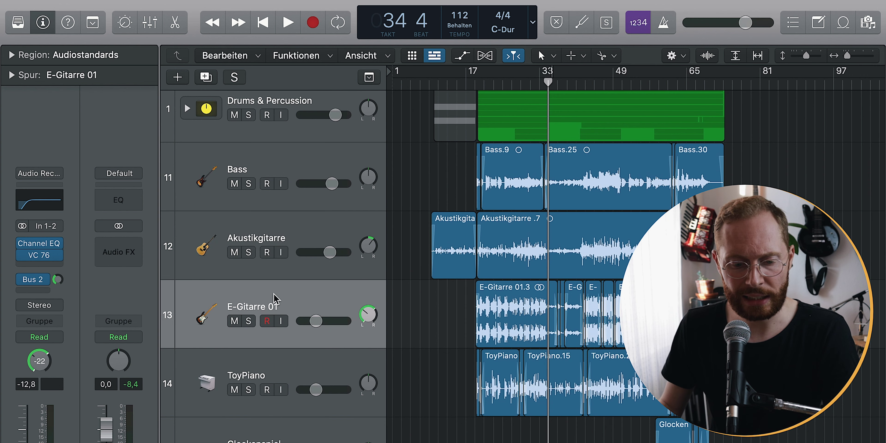
mouse_move(40, 245)
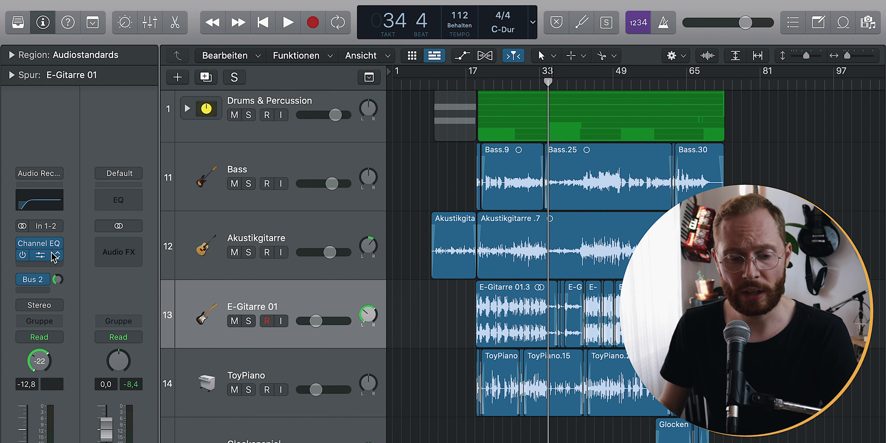
click(39, 244)
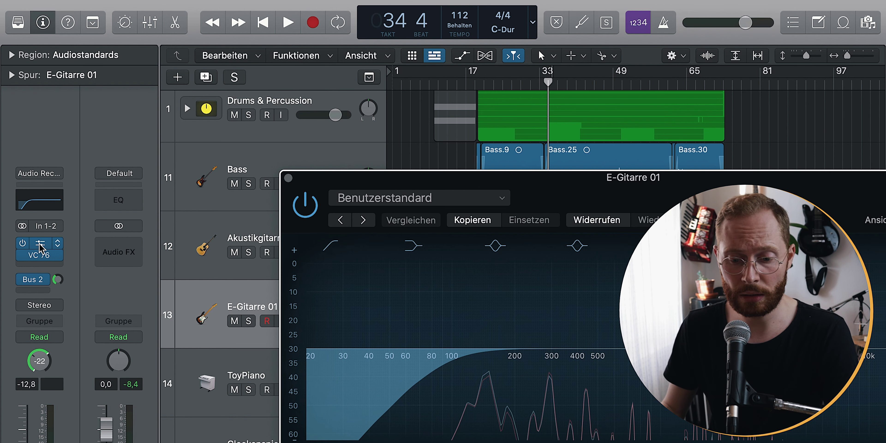
click(288, 178)
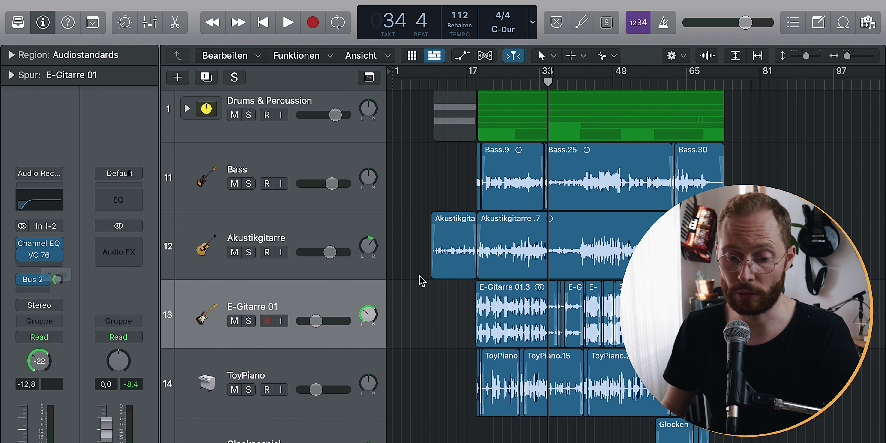
Solo the E-Gitarre 01 track, bypass its Channel EQ and VC 76, and audition it dry from bar 23.
click(494, 81)
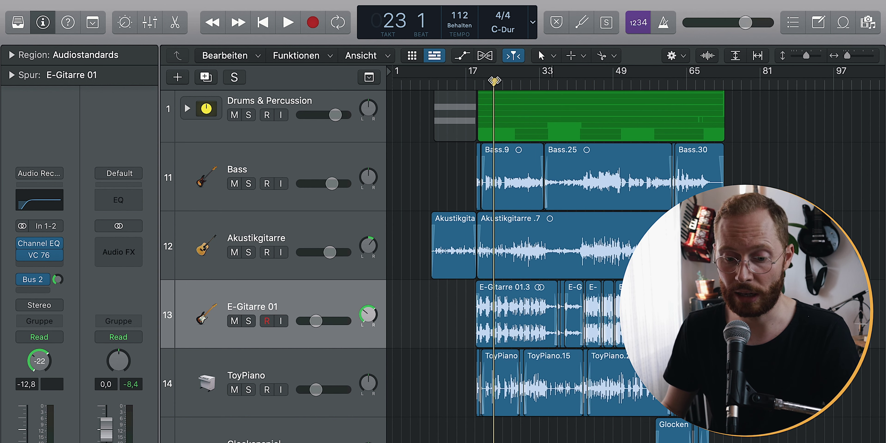
click(248, 321)
click(20, 243)
click(21, 256)
key(space)
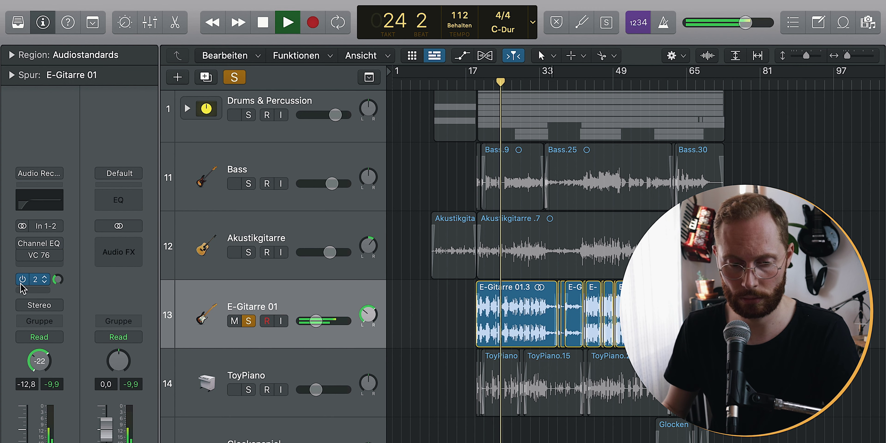
key(space)
mouse_move(21, 285)
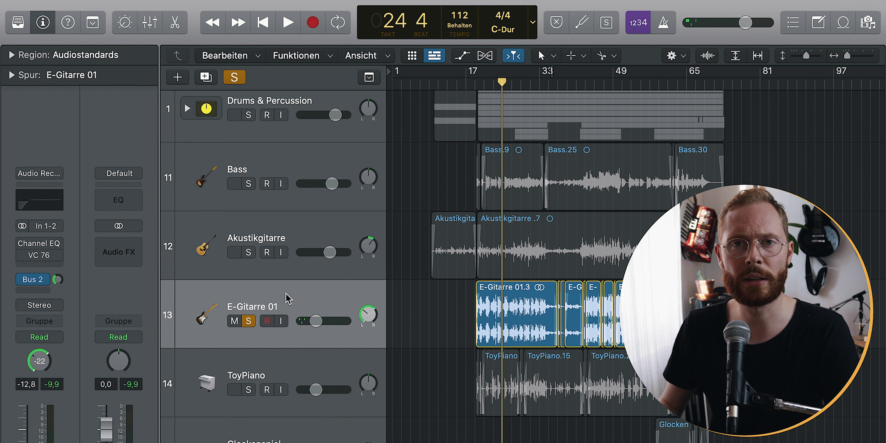
Compare the soloed E-Gitarre 01 with and without its Channel EQ and VC 76 during playback from about bar 23, leaving both enabled.
drag(501, 82, 494, 82)
key(space)
mouse_move(23, 247)
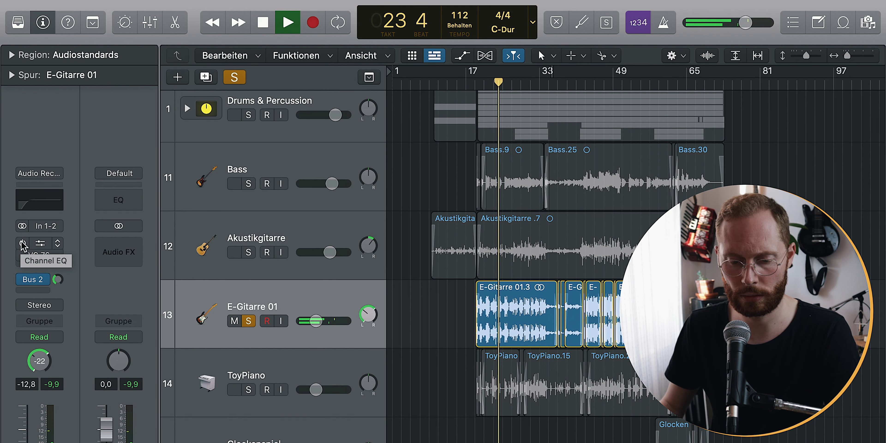
click(22, 243)
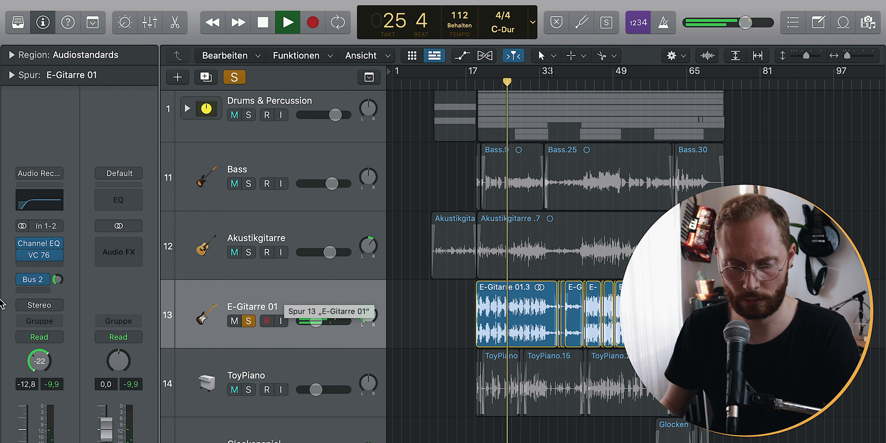
drag(21, 243, 21, 254)
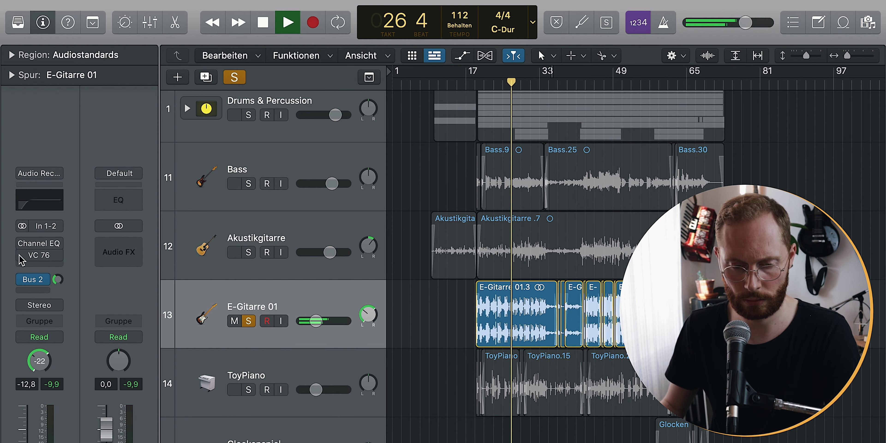
mouse_move(24, 245)
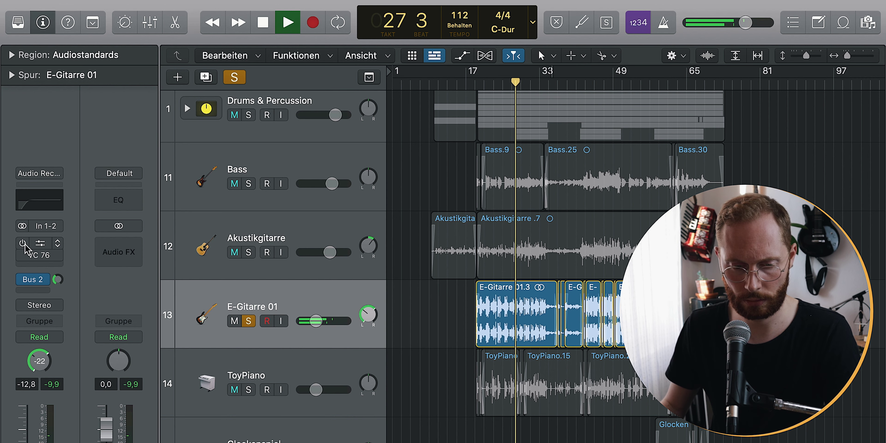
drag(21, 243, 22, 255)
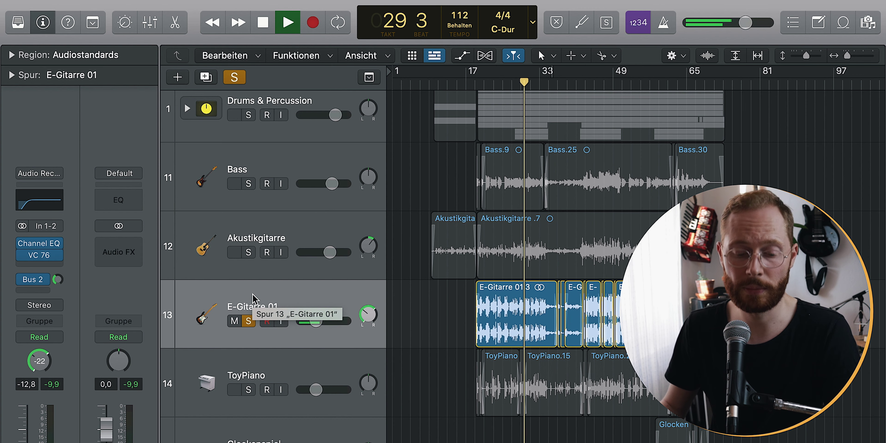
key(space)
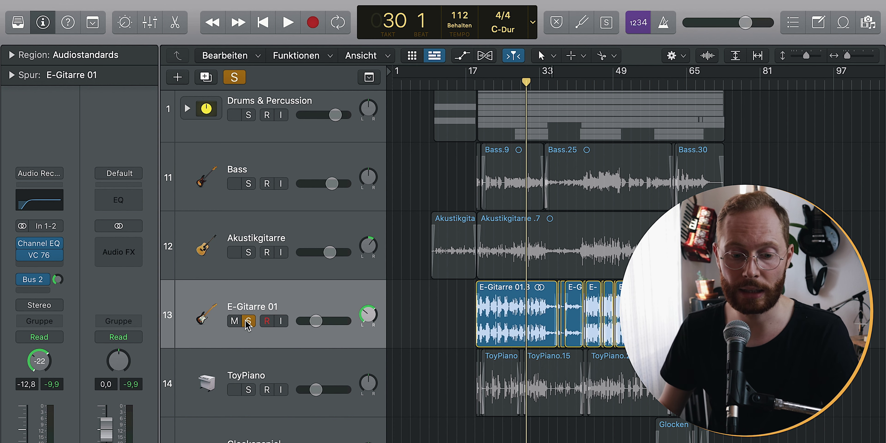
Solo Akustikgitarre, Bass and Drums & Percussion together with E-Gitarre 01 and play the combination from bar 30 to about bar 35.
drag(248, 325, 249, 114)
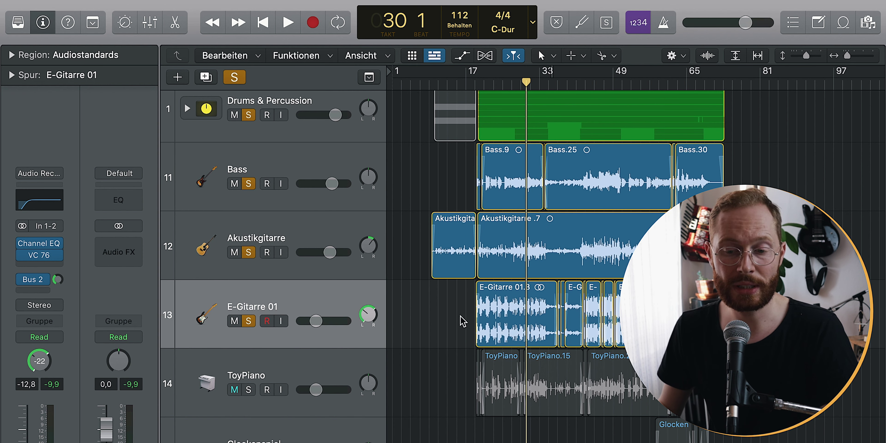
key(space)
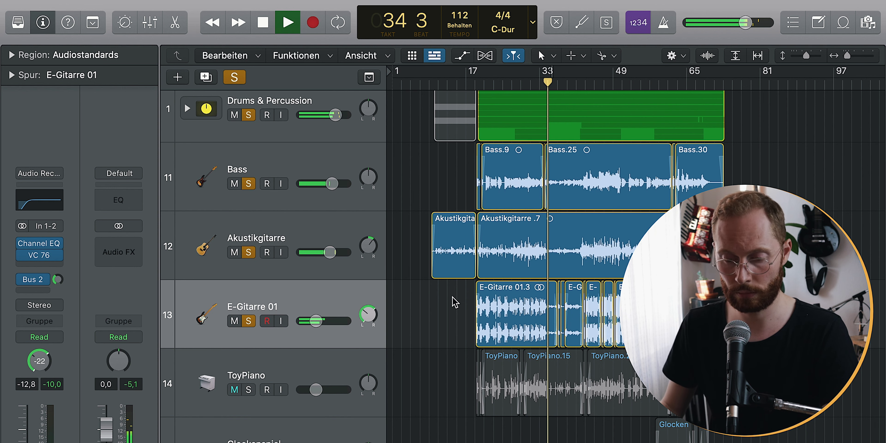
key(space)
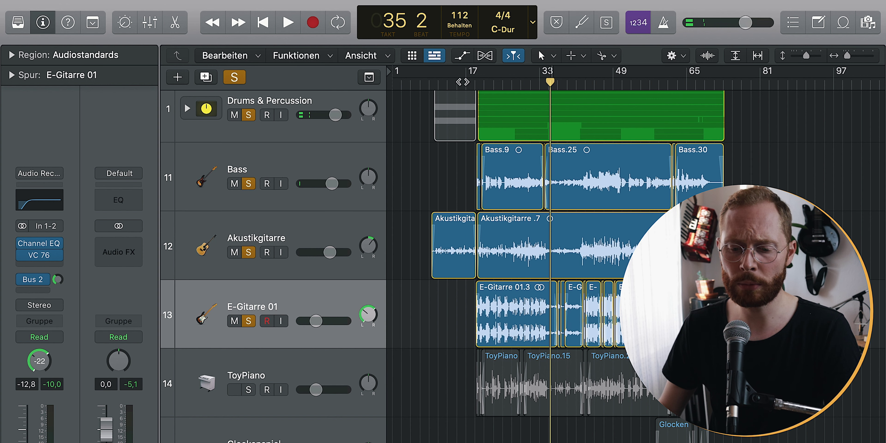
Play the four soloed tracks from bar 17, checking the Akustikgitarre and E-Gitarre 01 channel strips, and clear all solos after stopping.
key(Return)
key(period)
key(period)
key(comma)
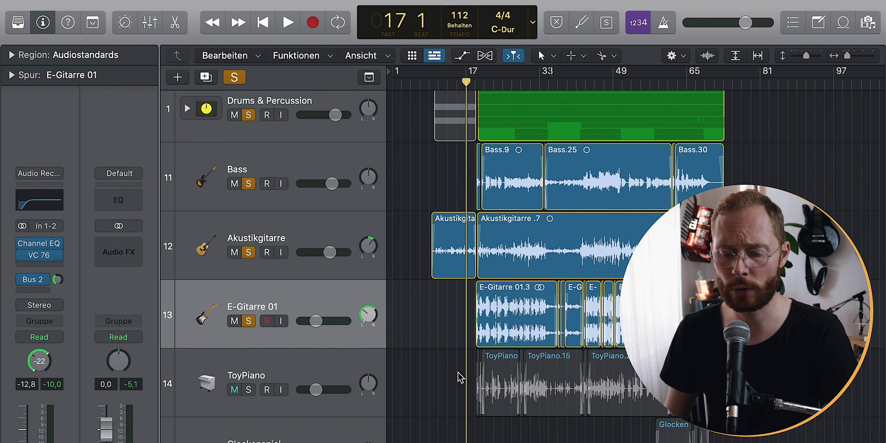
key(space)
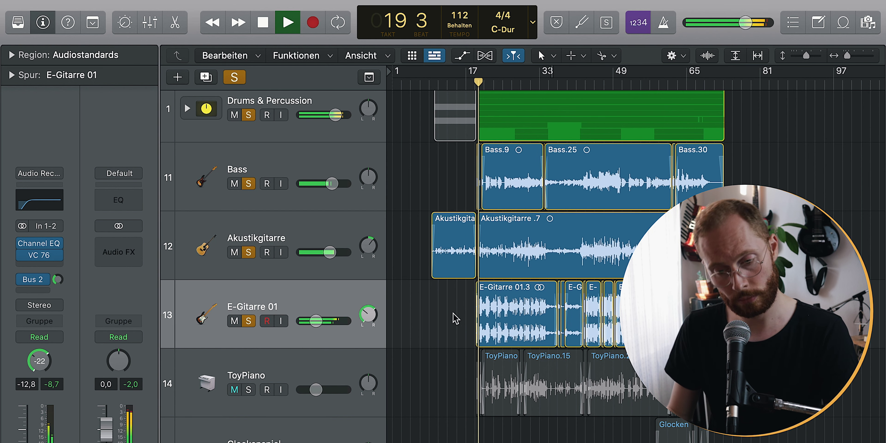
click(358, 238)
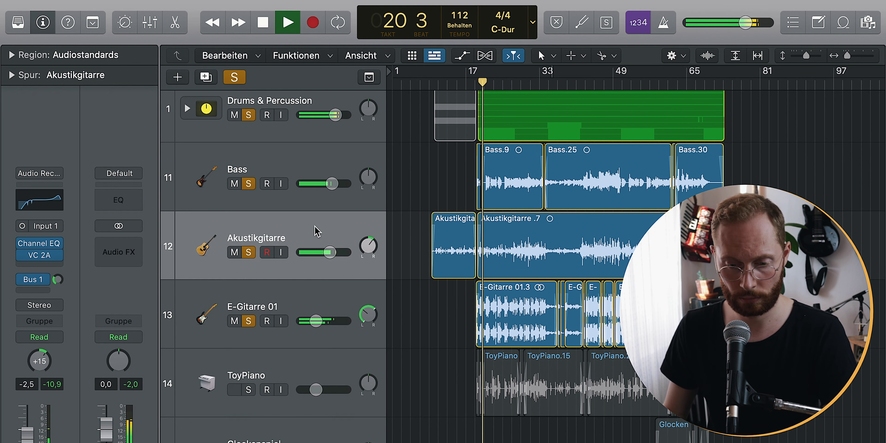
click(316, 303)
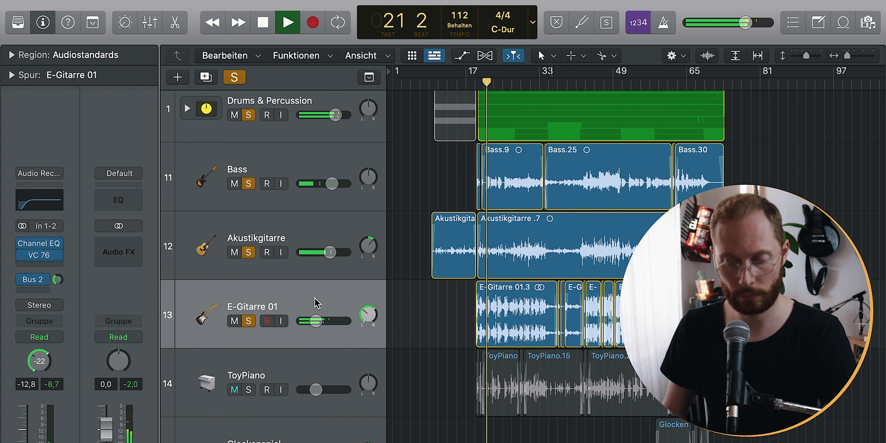
key(space)
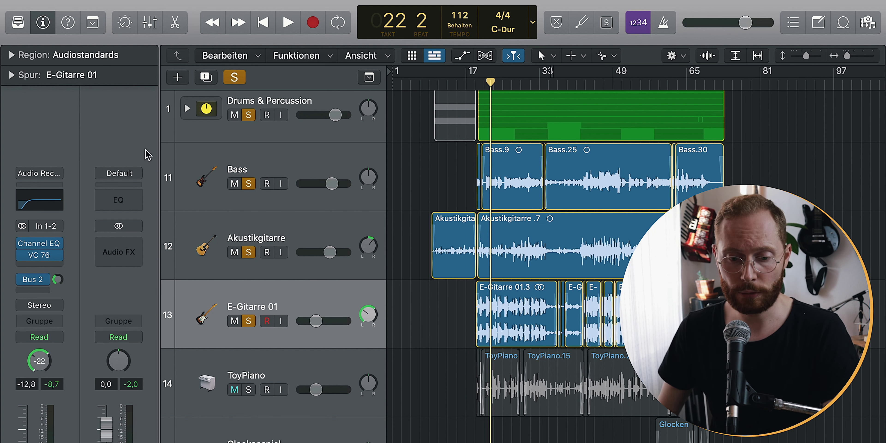
click(234, 78)
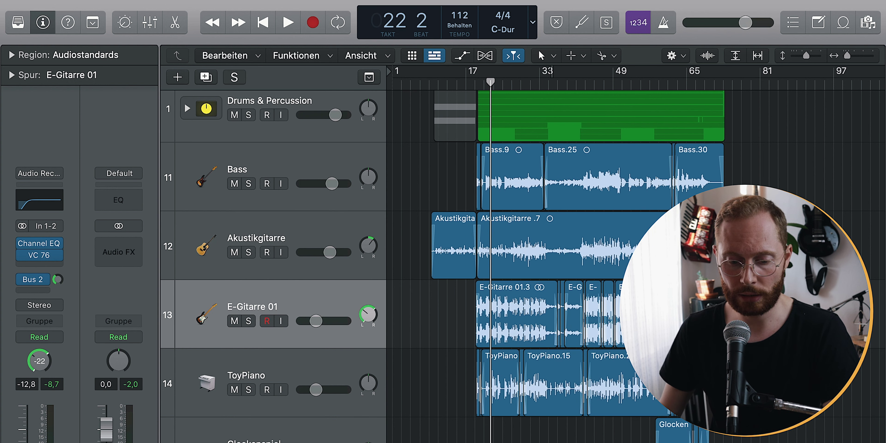
Select the ToyPiano track, inspect its Tuner plug-in and remove it from the channel strip.
click(278, 372)
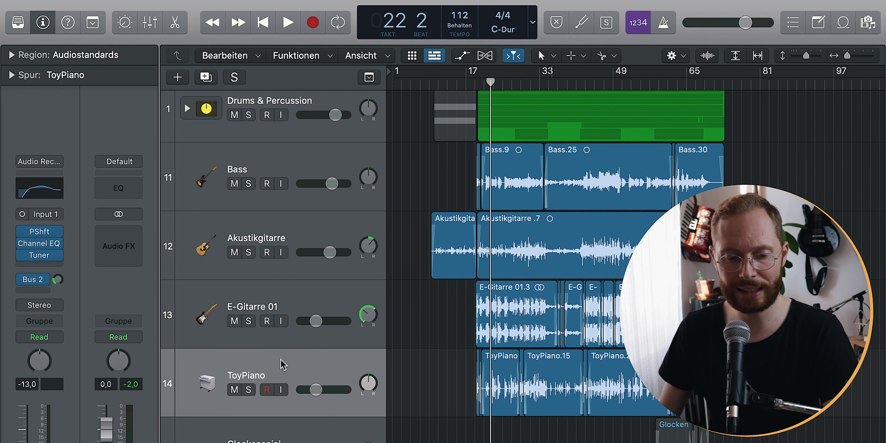
click(57, 256)
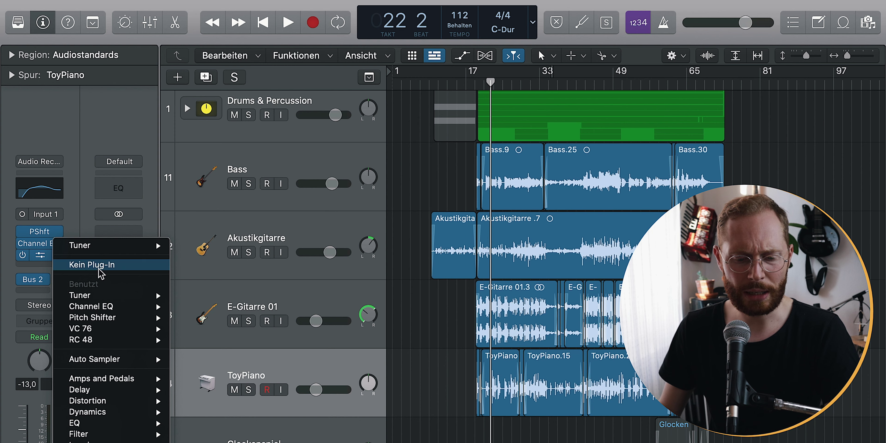
click(51, 253)
click(42, 256)
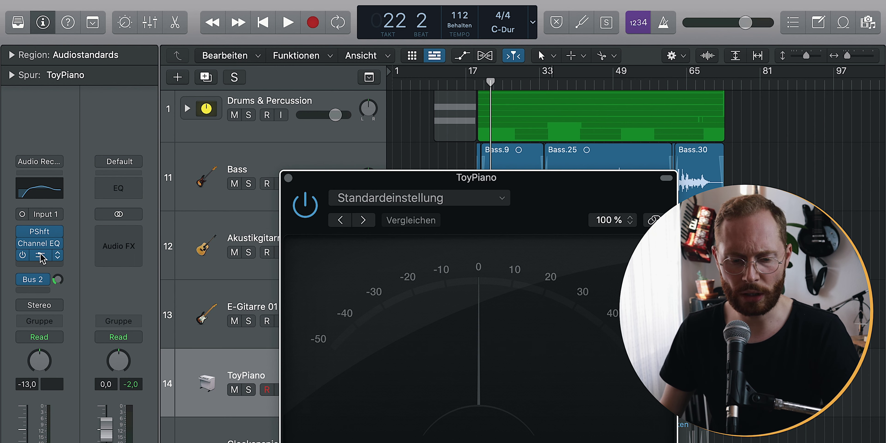
click(288, 178)
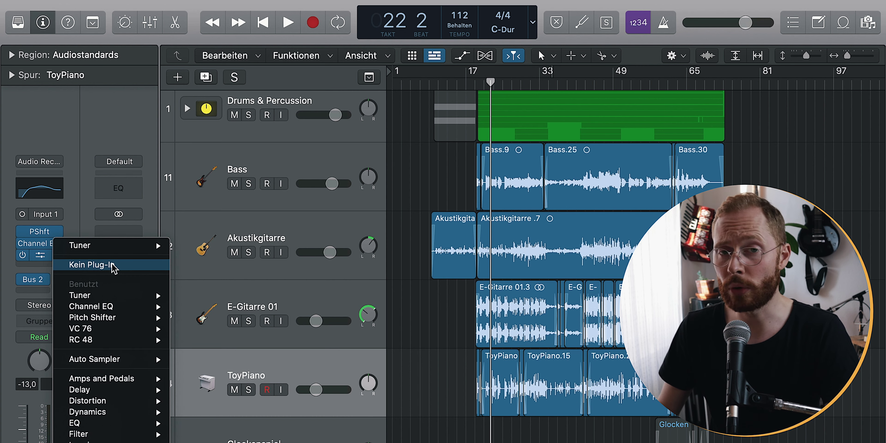
click(113, 265)
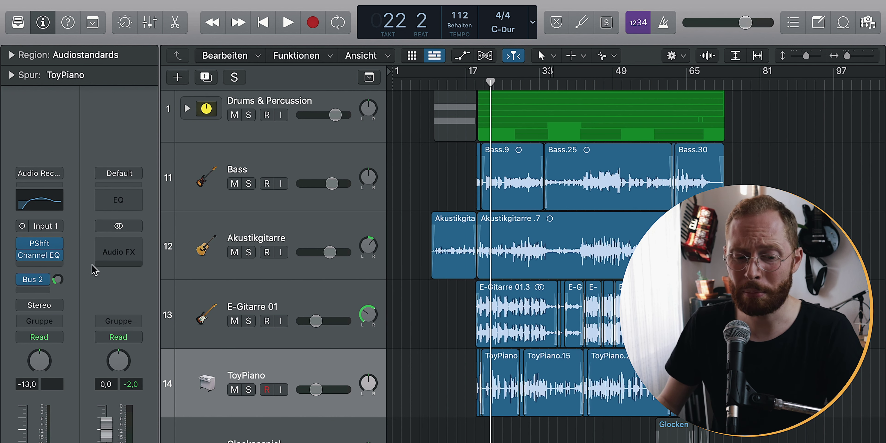
Examine the ToyPiano's Pitch Shifter and Channel EQ settings, closing each plug-in window.
click(43, 252)
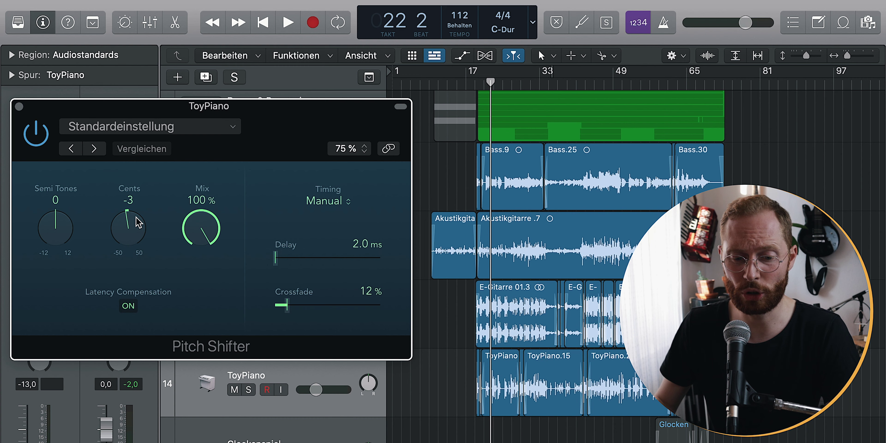
click(19, 107)
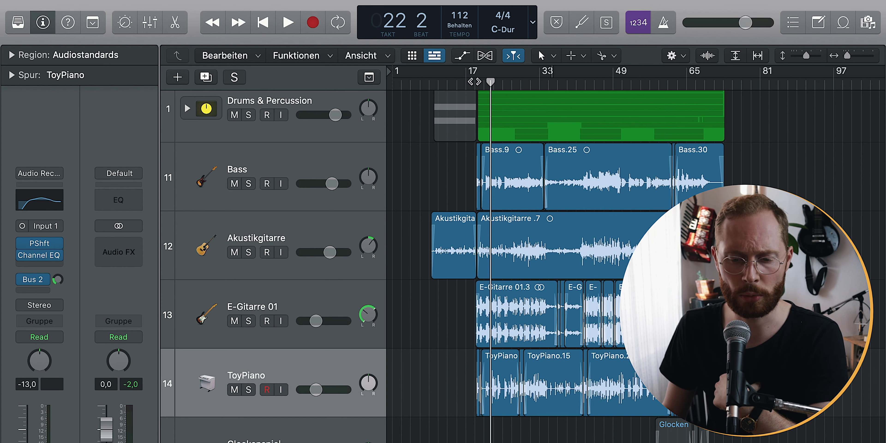
mouse_move(42, 258)
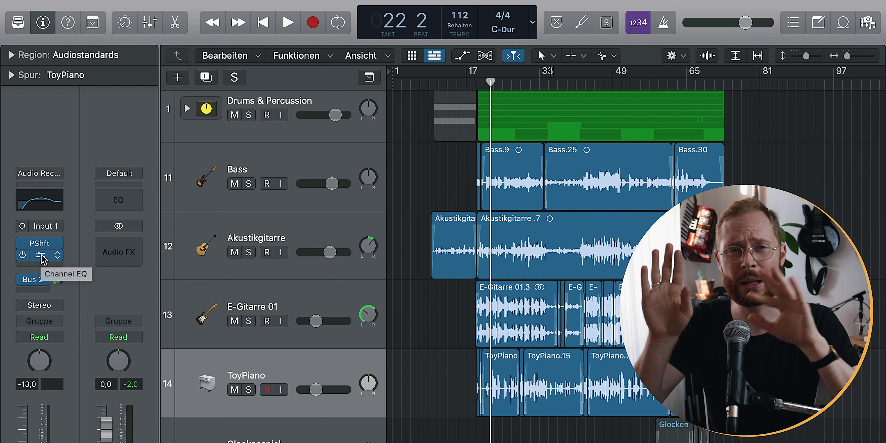
click(41, 256)
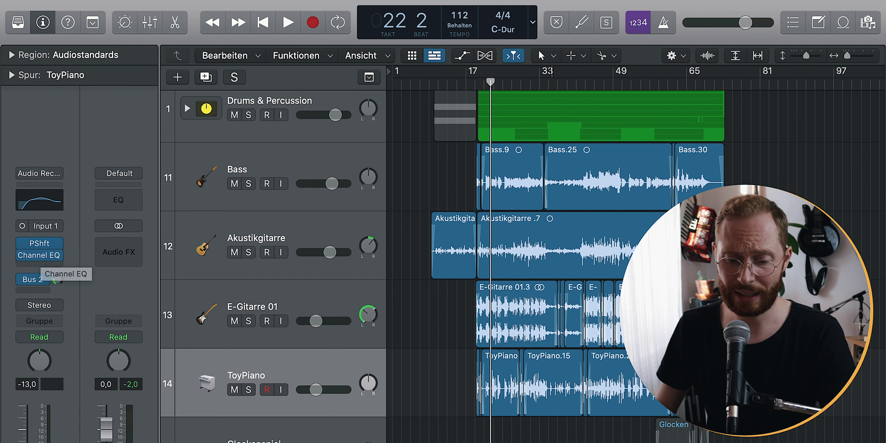
click(41, 255)
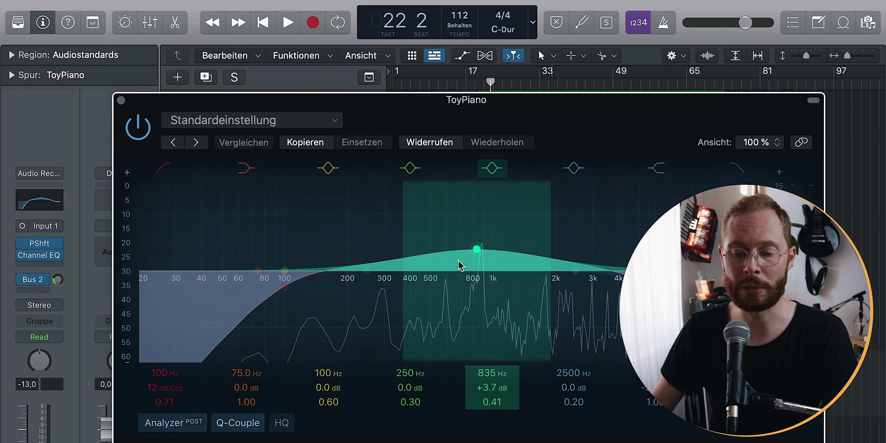
key(super+w)
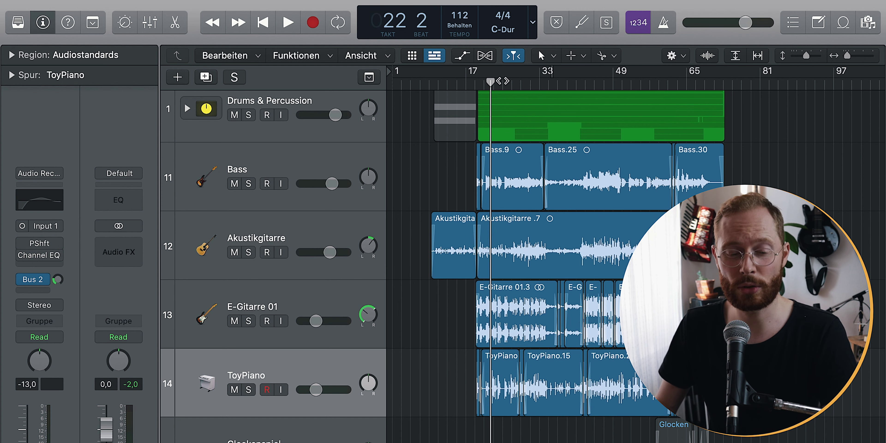
Play the full mix from about bar 43 and compare the ToyPiano with and without its PShft and Channel EQ, leaving both enabled.
drag(502, 81, 589, 81)
key(space)
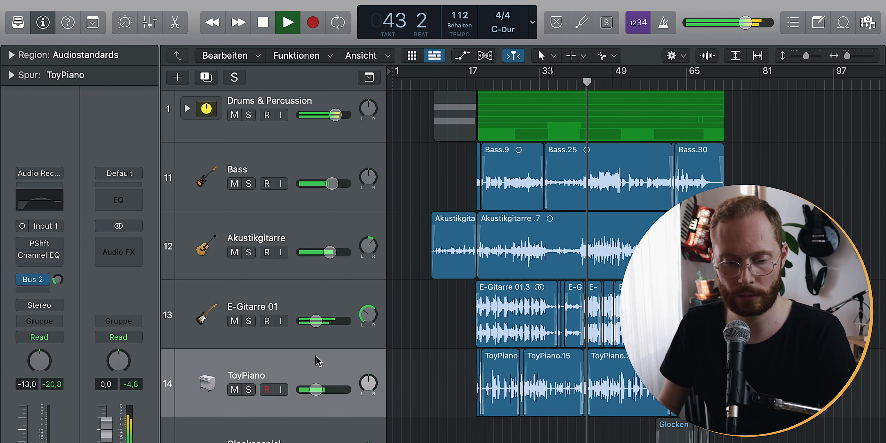
click(22, 244)
click(22, 255)
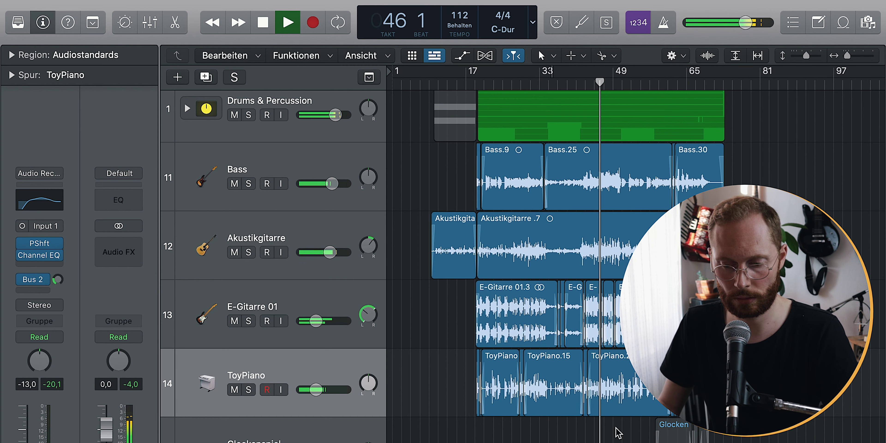
scroll(601, 426, up, 3)
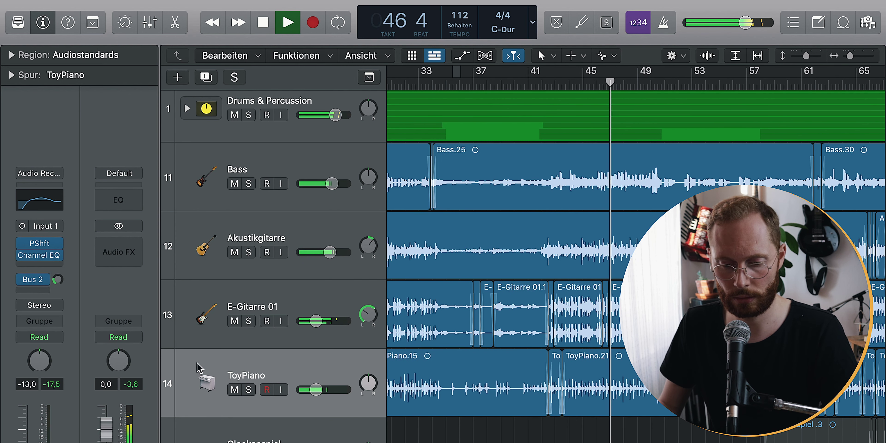
click(22, 256)
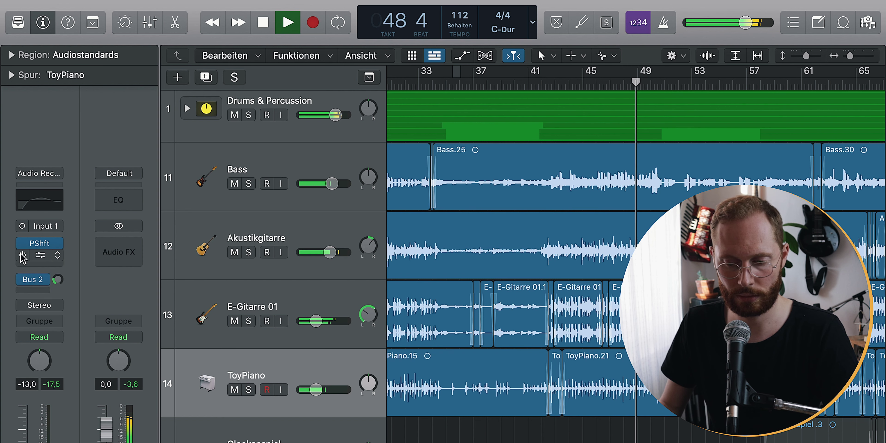
click(22, 255)
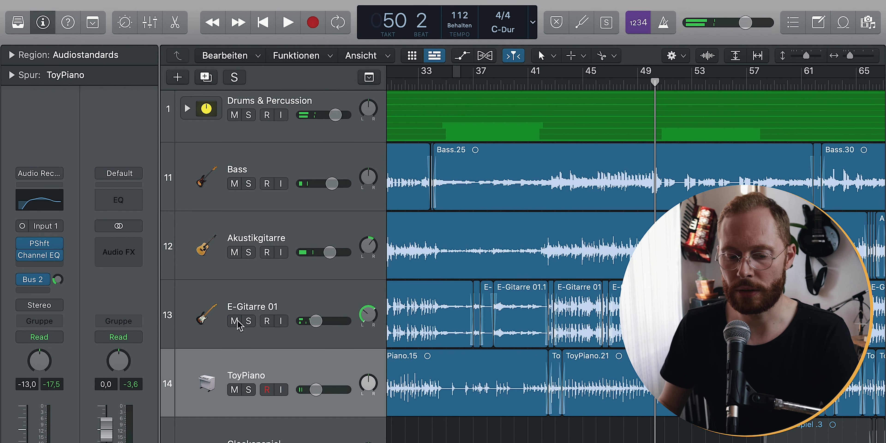
Mute Akustikgitarre and E-Gitarre 01, then play from bar 39 to compare the ToyPiano with and without its Channel EQ.
drag(234, 321, 235, 252)
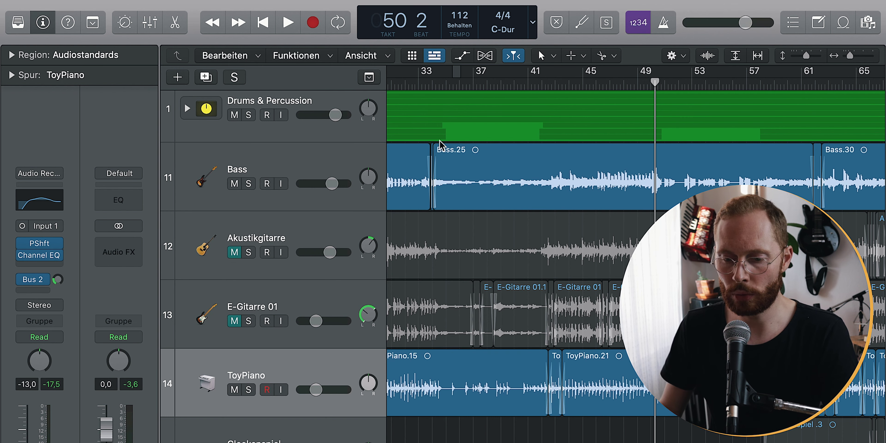
click(501, 83)
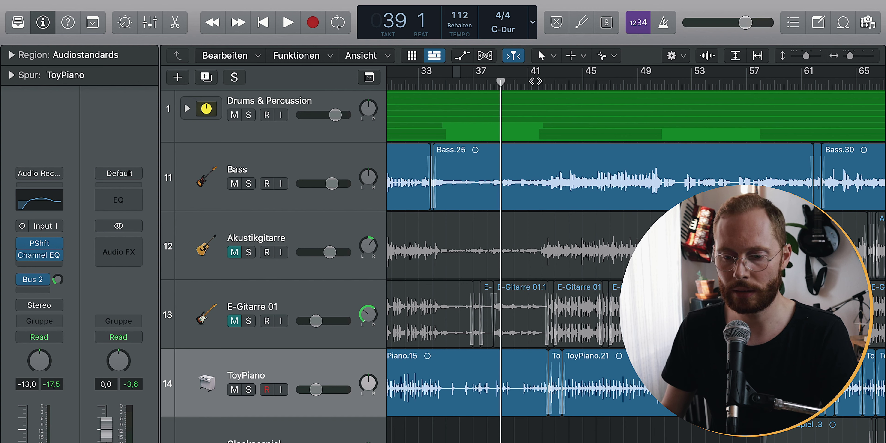
key(space)
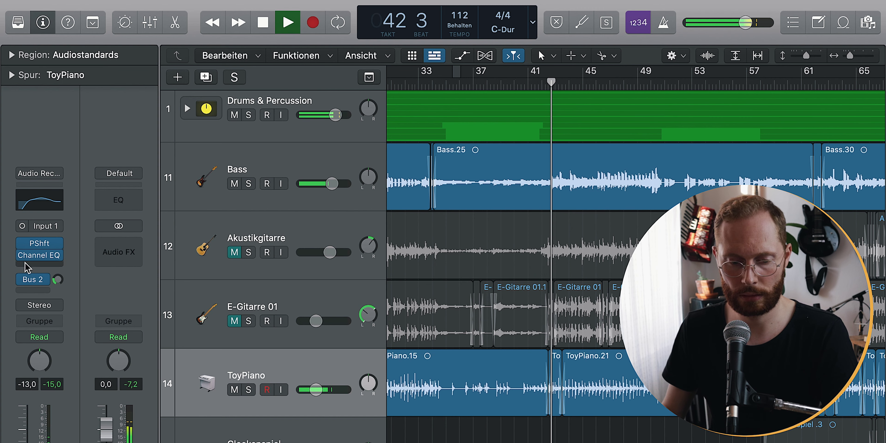
click(22, 255)
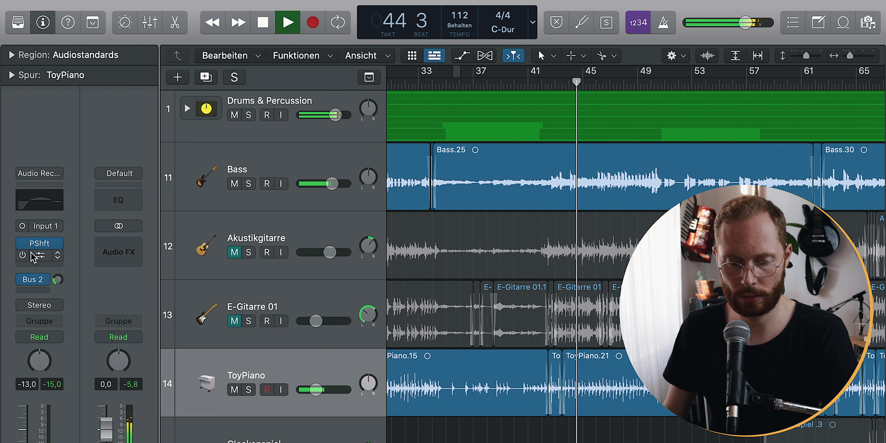
click(22, 255)
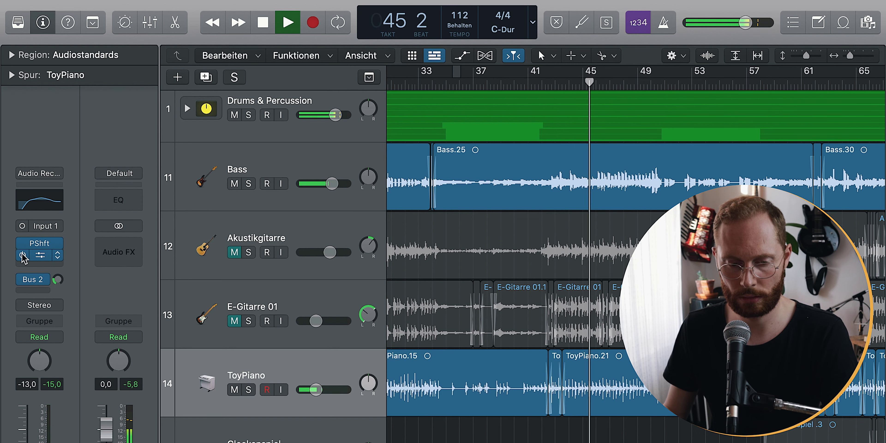
key(space)
During playback, exaggerate the ToyPiano Channel EQ's 835 Hz band to +11.7 dB at 695 Hz, stopping and closing the plug-in when done.
click(40, 257)
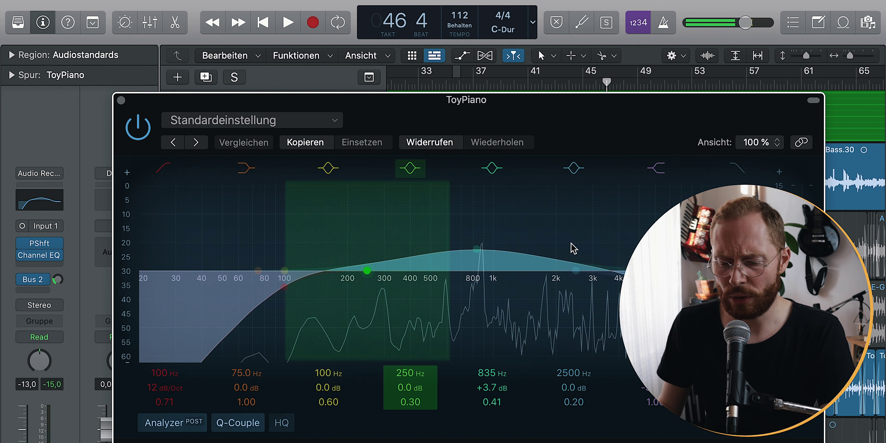
drag(515, 117, 463, 143)
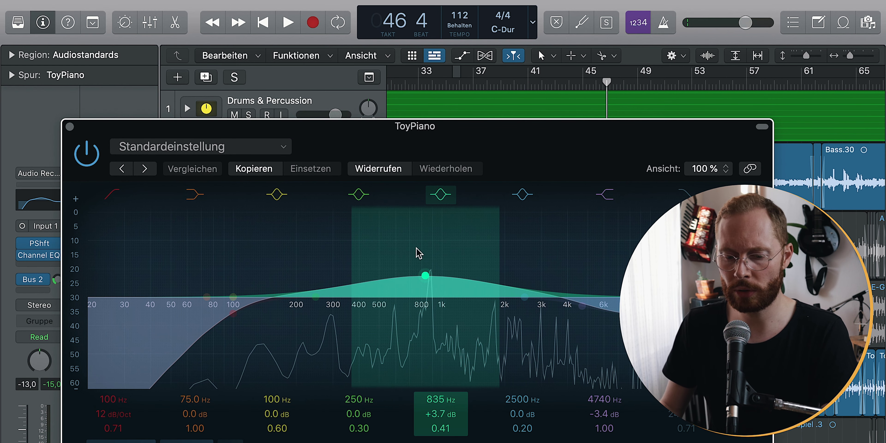
key(space)
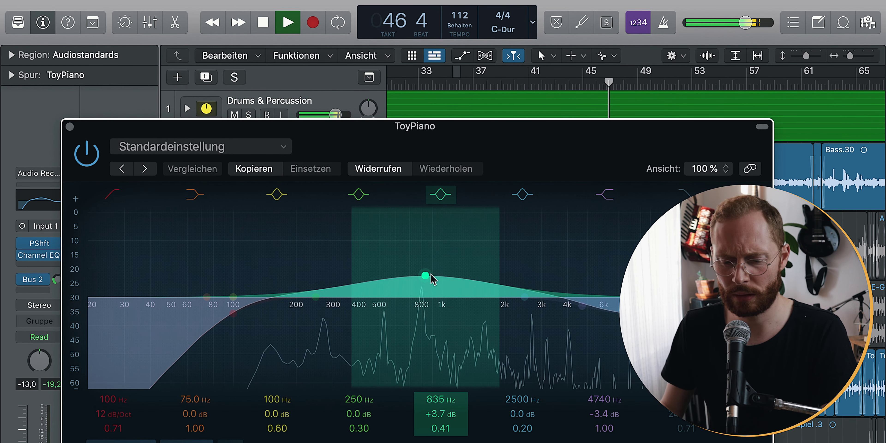
drag(425, 277, 409, 223)
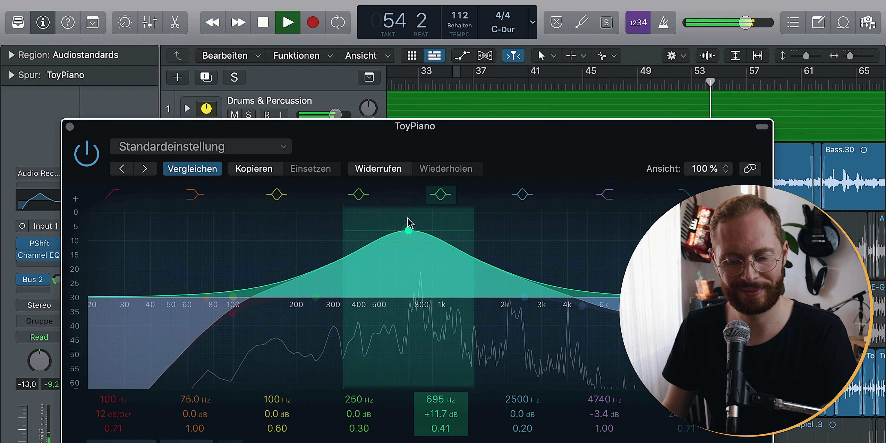
key(space)
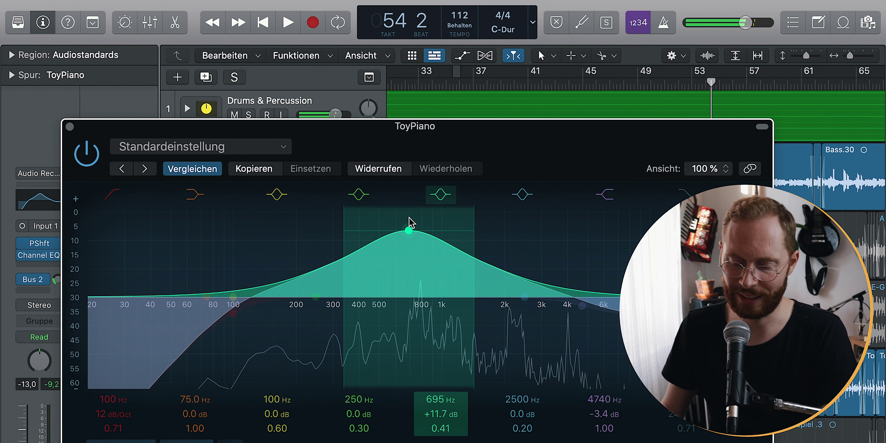
click(70, 127)
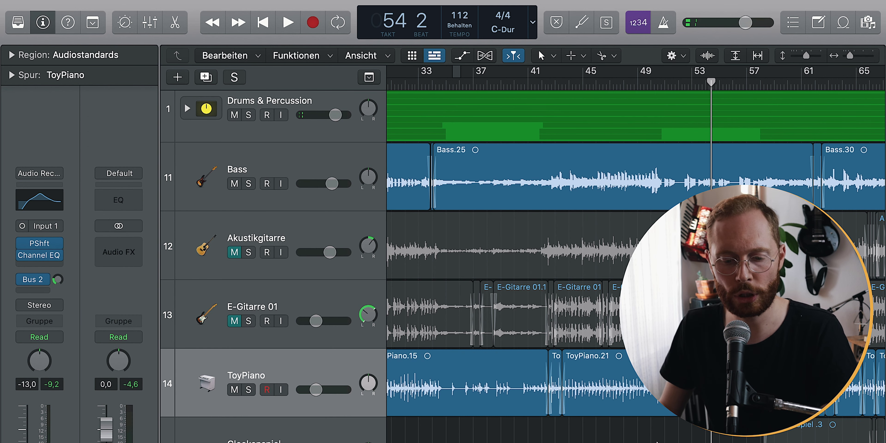
Unmute Akustikgitarre and E-Gitarre 01 and lower the ToyPiano track volume to -15.6 dB while the full mix plays.
drag(234, 321, 234, 252)
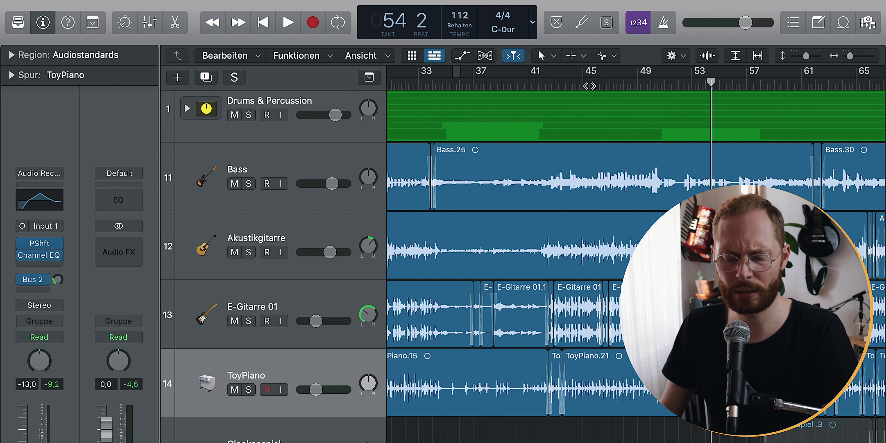
key(space)
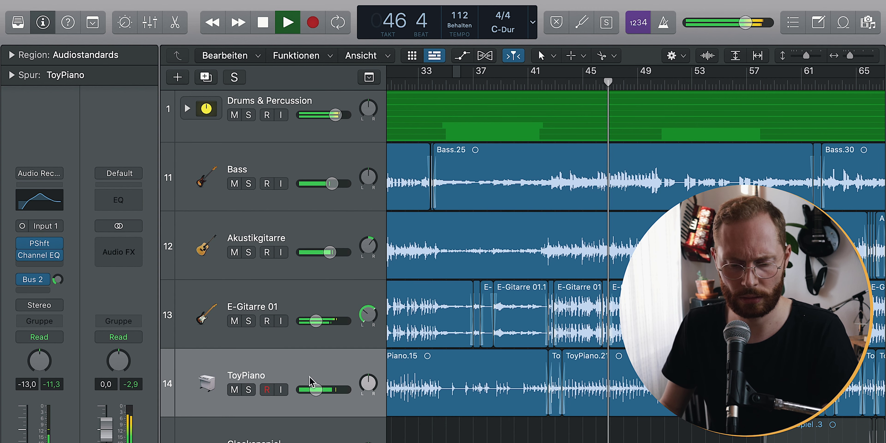
drag(315, 388, 313, 389)
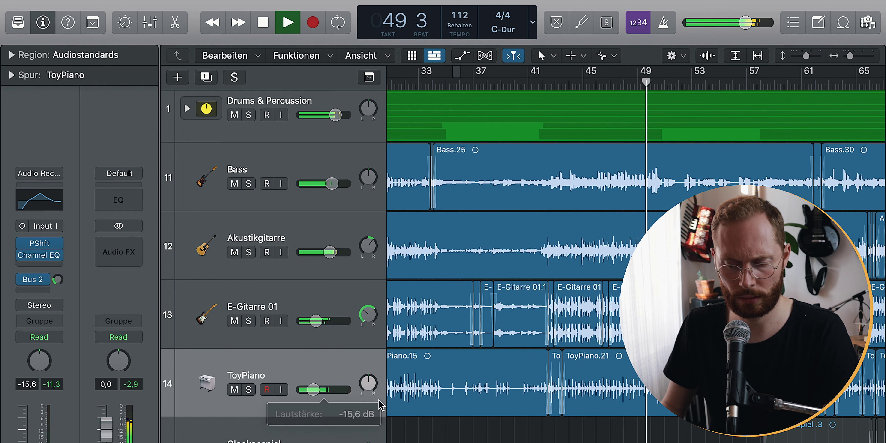
scroll(536, 425, left, 3)
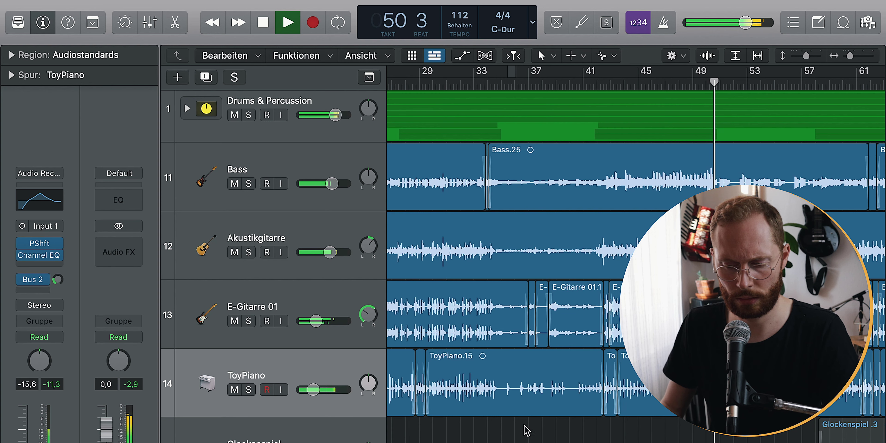
scroll(513, 434, down, 5)
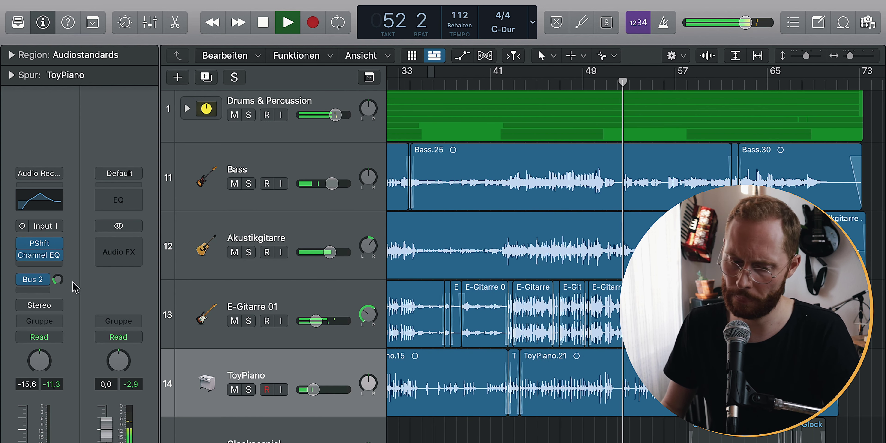
Stop playback, reduce the ToyPiano Channel EQ's 695 Hz band to +6.0 dB, and set the track volume to -13.4 dB.
click(41, 258)
key(space)
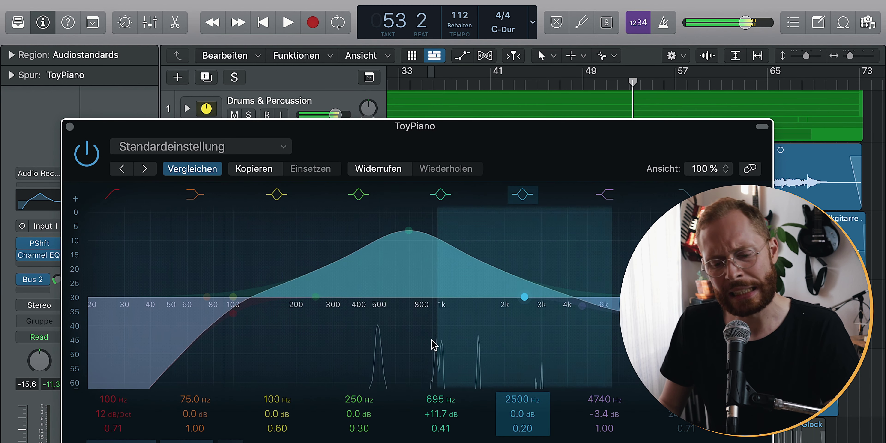
drag(409, 234, 411, 274)
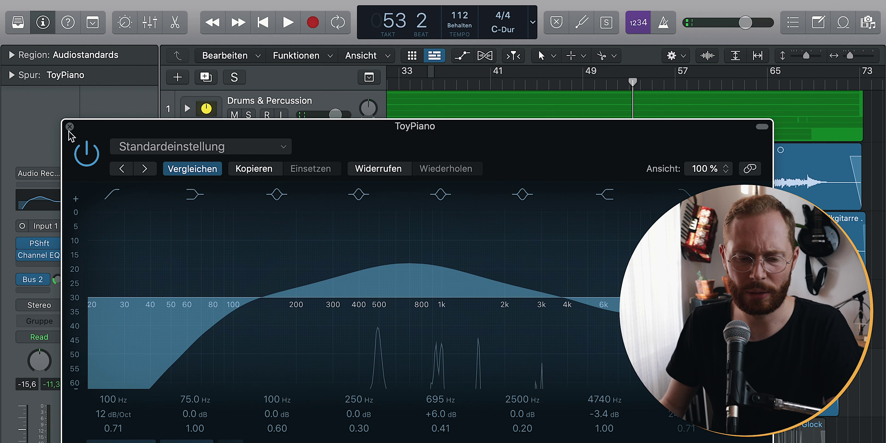
key(super+w)
click(315, 388)
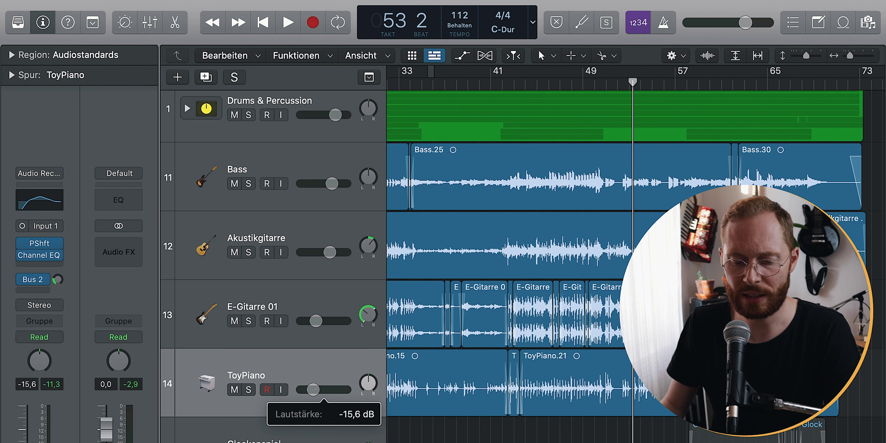
drag(315, 389, 316, 389)
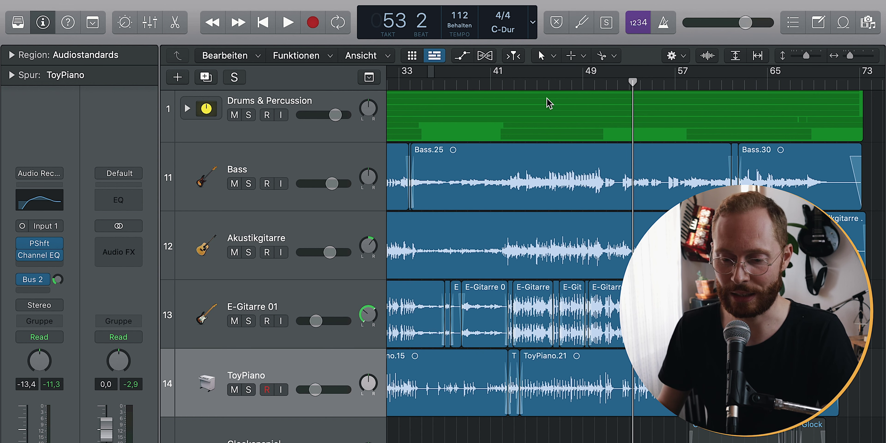
Play from bar 45 and compare the mix with Akustikgitarre and E-Gitarre 01 muted and unmuted.
click(533, 87)
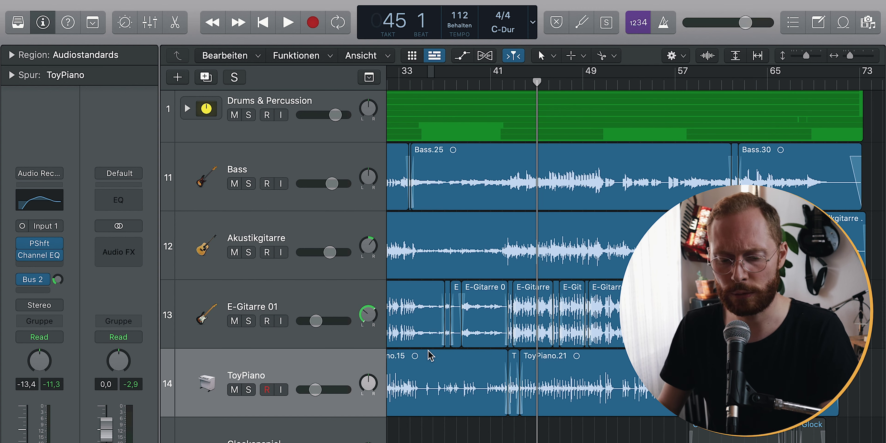
key(space)
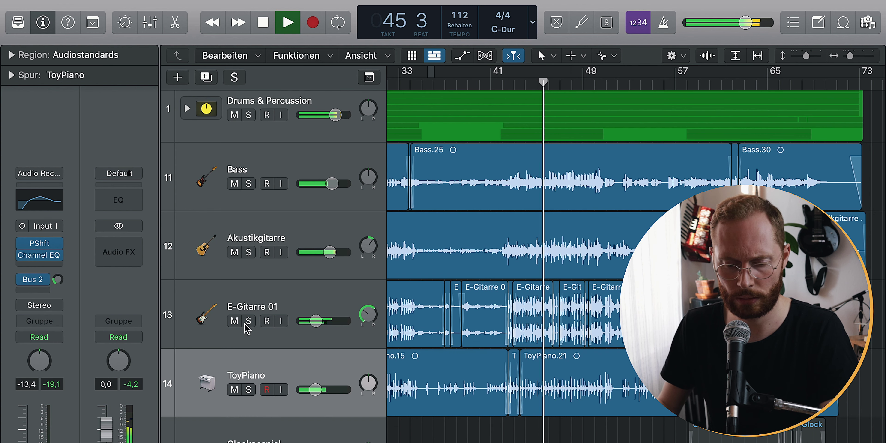
drag(234, 325, 234, 252)
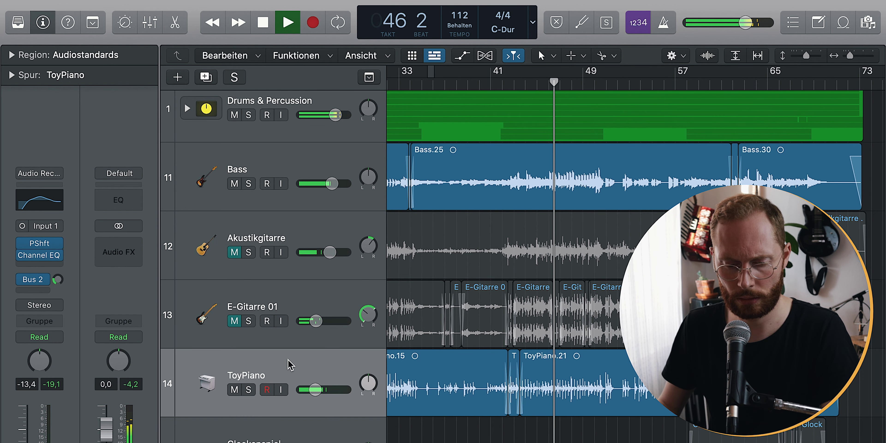
drag(234, 321, 234, 252)
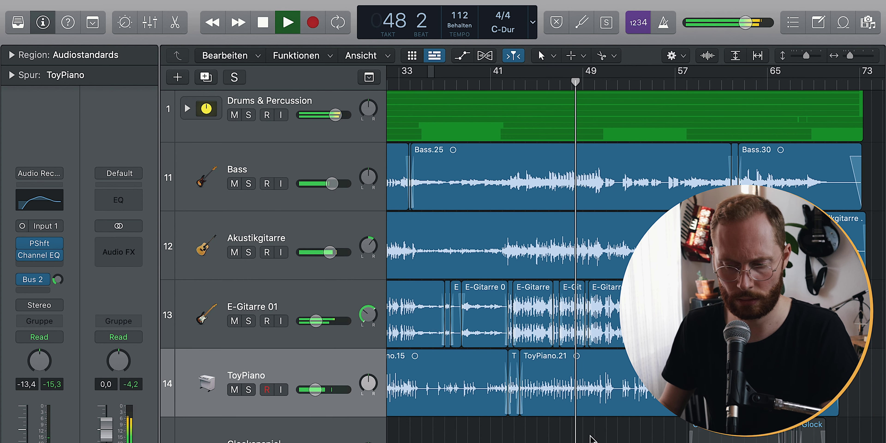
Set the ToyPiano track volume to -14.4 dB while the full mix plays.
scroll(591, 438, left, 3)
scroll(591, 439, left, 3)
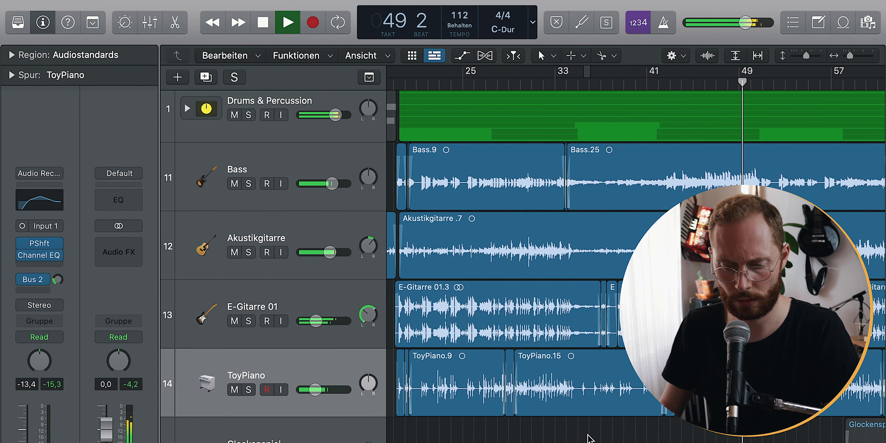
scroll(589, 439, down, 5)
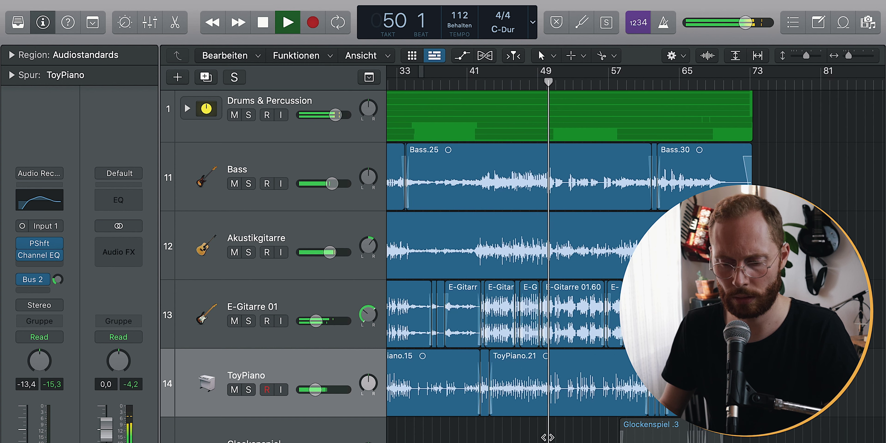
scroll(547, 438, up, 2)
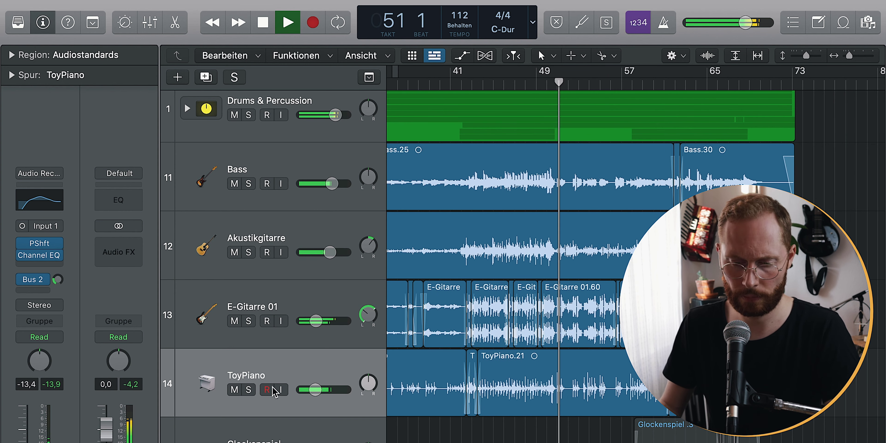
drag(314, 389, 314, 389)
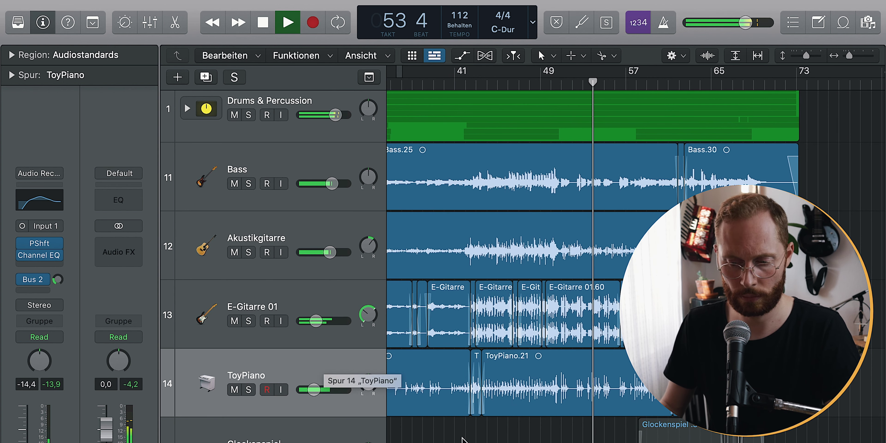
Stop playback, move the playhead to bar 58 where the Glockenspiel section begins, and play the full mix from there.
key(super+Left)
key(super+Left)
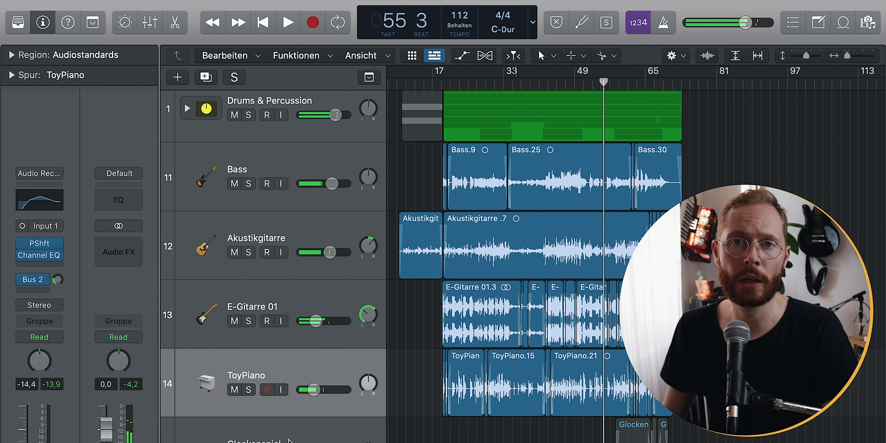
key(period)
key(period)
key(period)
key(period)
key(comma)
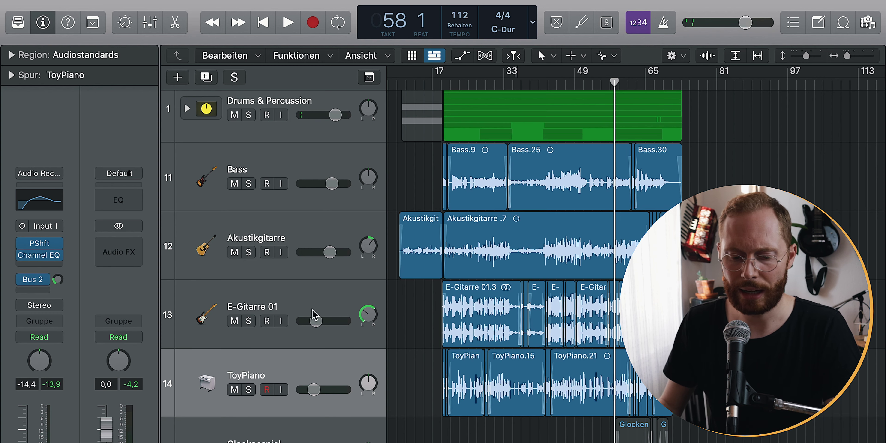
key(super+Right)
key(super+Right)
key(super+Right)
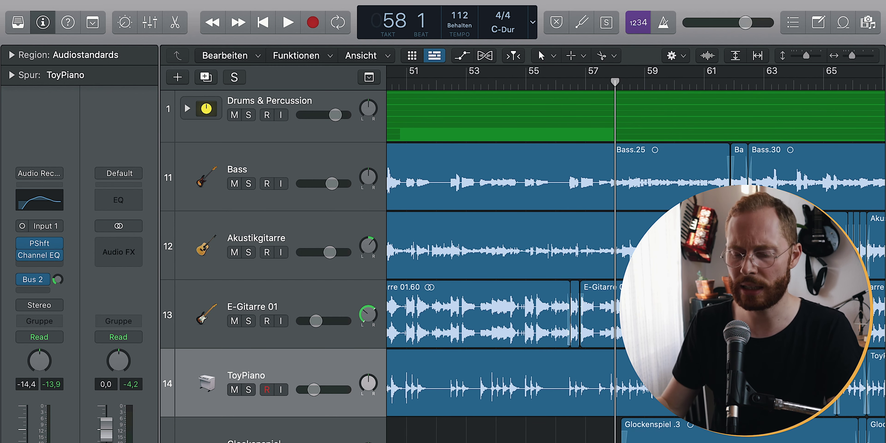
key(space)
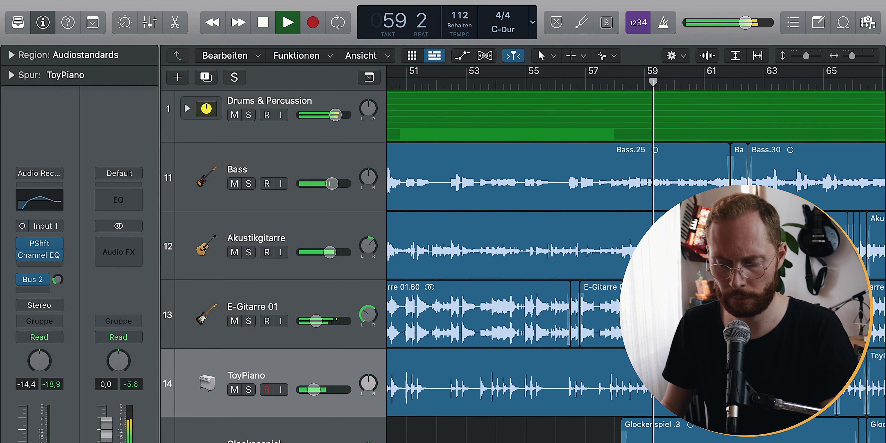
Mute the ToyPiano, E-Gitarre 01 and Akustikgitarre tracks during playback to hear the remaining tracks, stopping at bar 64.
key(super+Left)
key(super+Left)
key(super+Left)
key(super+Right)
key(super+Right)
key(super+Right)
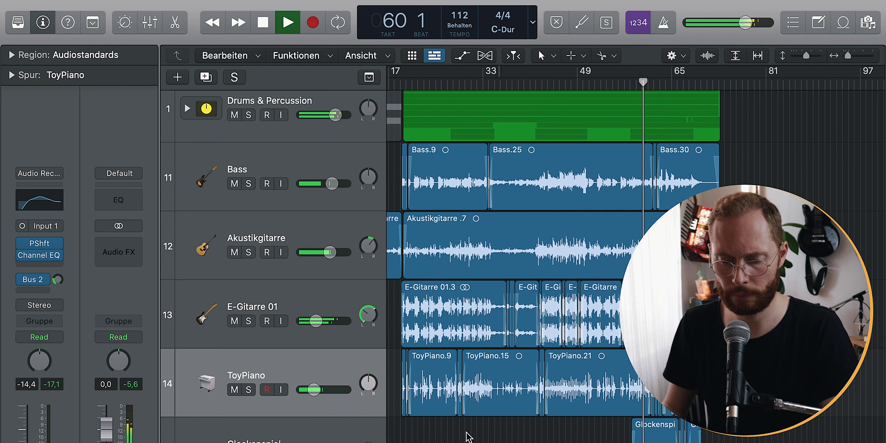
drag(235, 389, 234, 258)
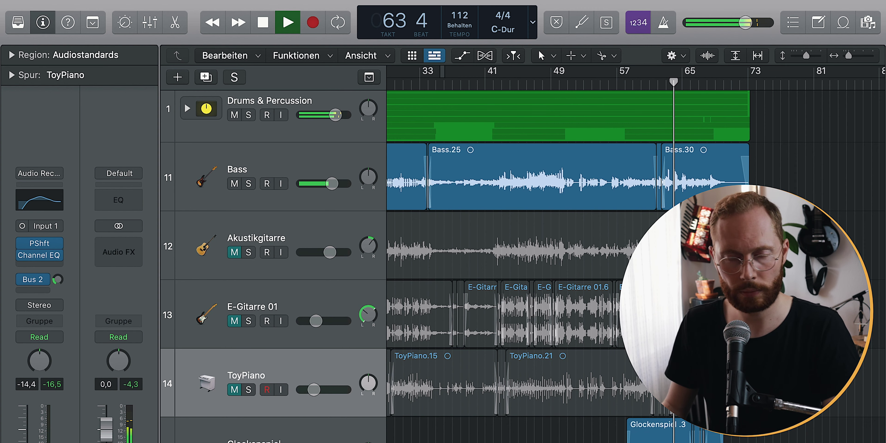
key(space)
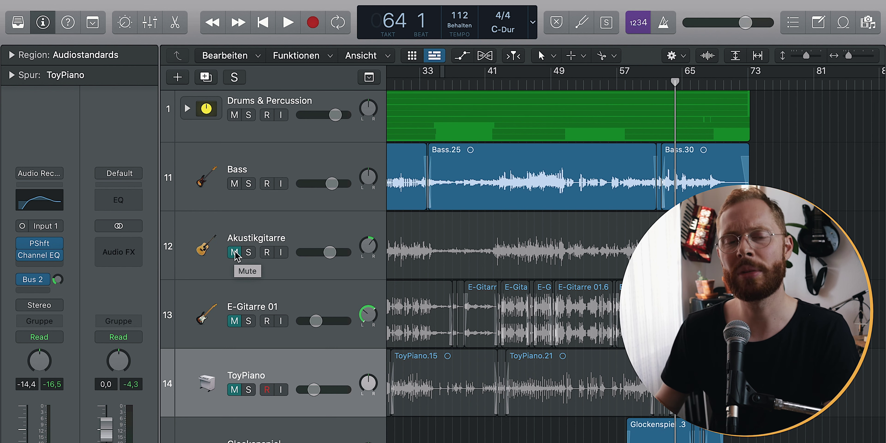
Unmute the Akustikgitarre, E-Gitarre 01 and ToyPiano tracks and move the playhead back to bar 28.
drag(234, 258, 235, 390)
key(super+Left)
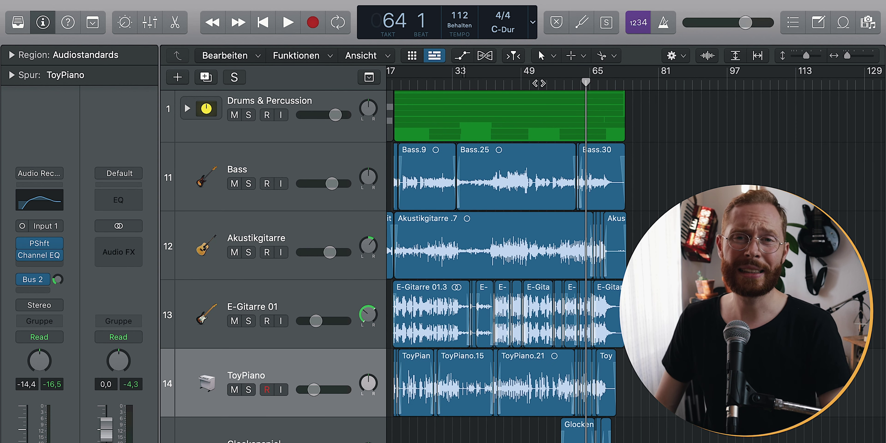
drag(538, 83, 434, 83)
scroll(541, 327, left, 5)
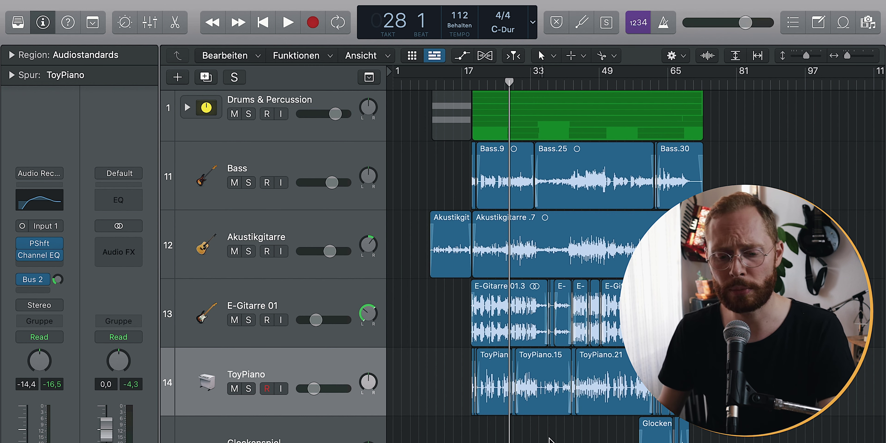
scroll(549, 439, up, 2)
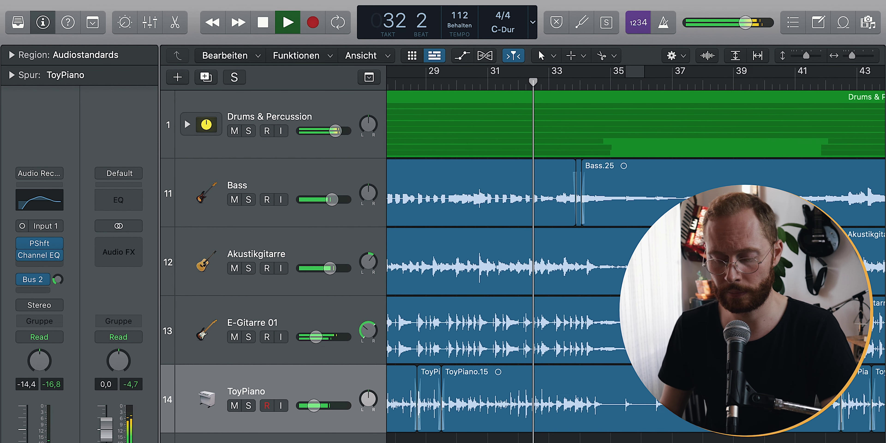
Listen to the full mix with all tracks unmuted and stop playback at bar 42.
key(super+Left)
key(super+f)
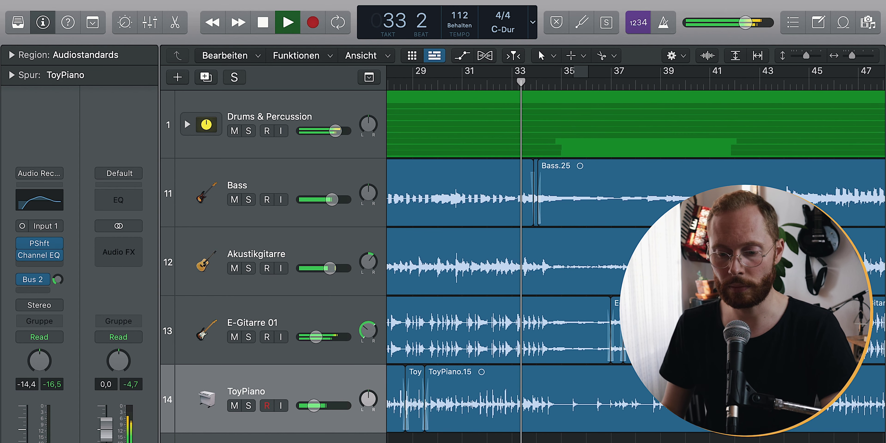
key(super+Left)
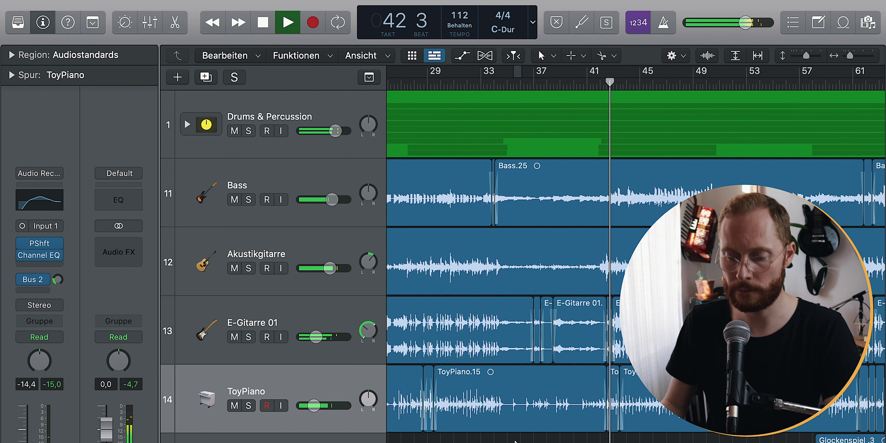
key(space)
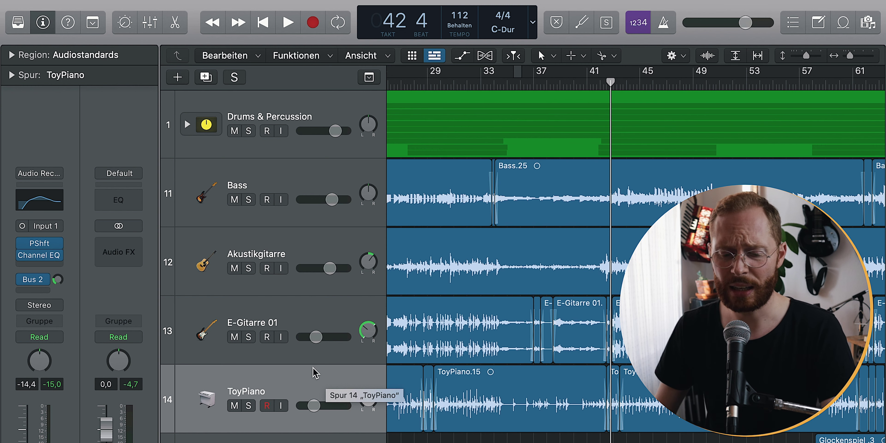
Group the Bass through ToyPiano tracks into a summing stack named "Main Instr." and set the playhead to bar 34.
shift+click(287, 180)
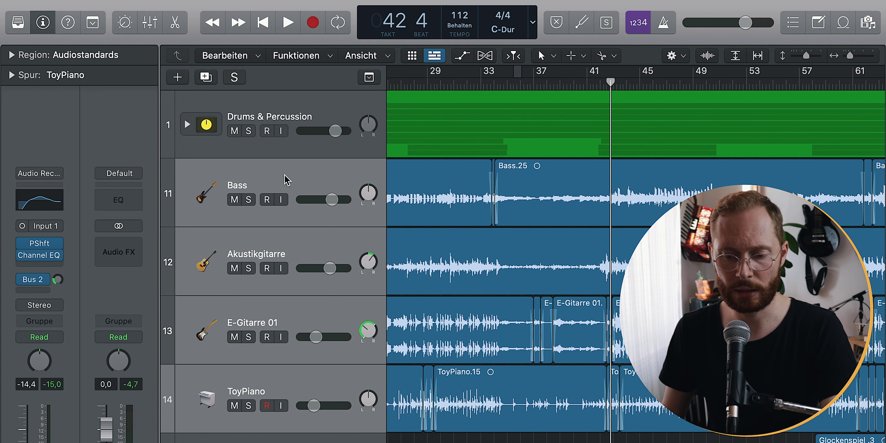
key(super+shift+d)
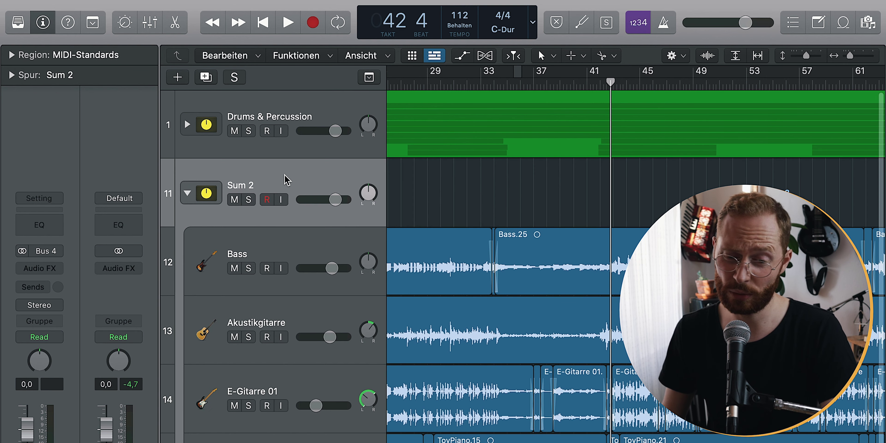
double_click(247, 183)
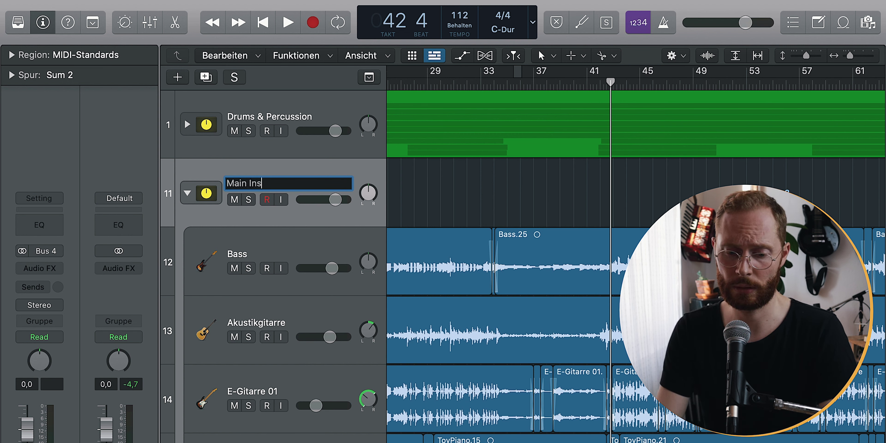
text(Main Instr.)
key(Return)
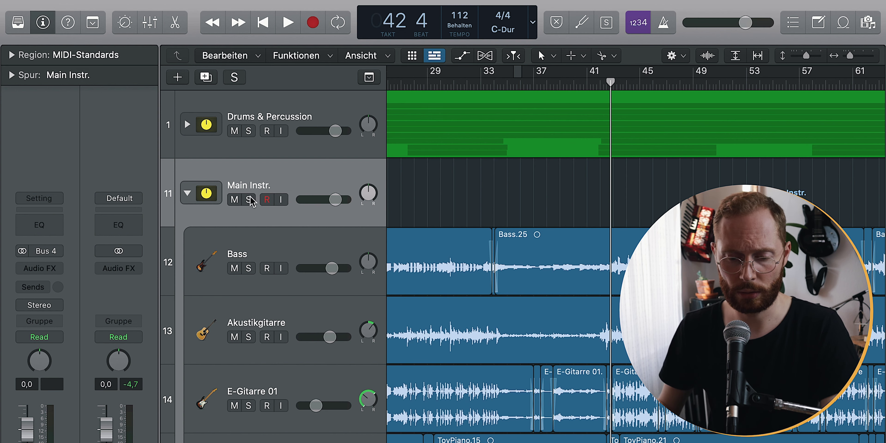
click(493, 82)
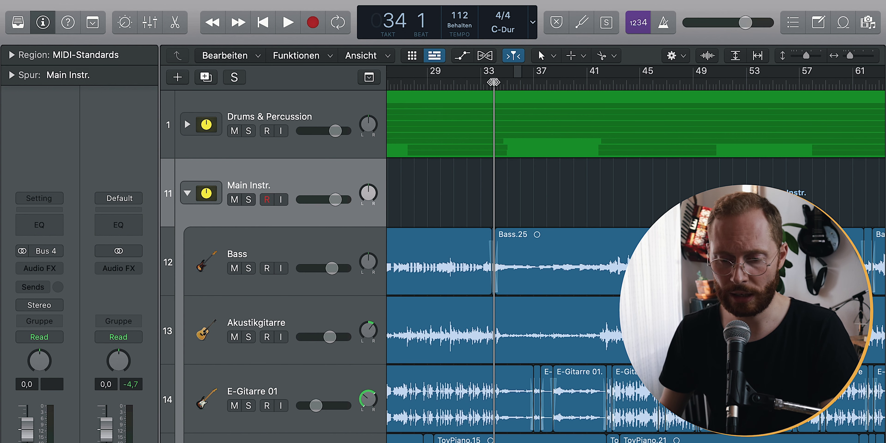
click(51, 225)
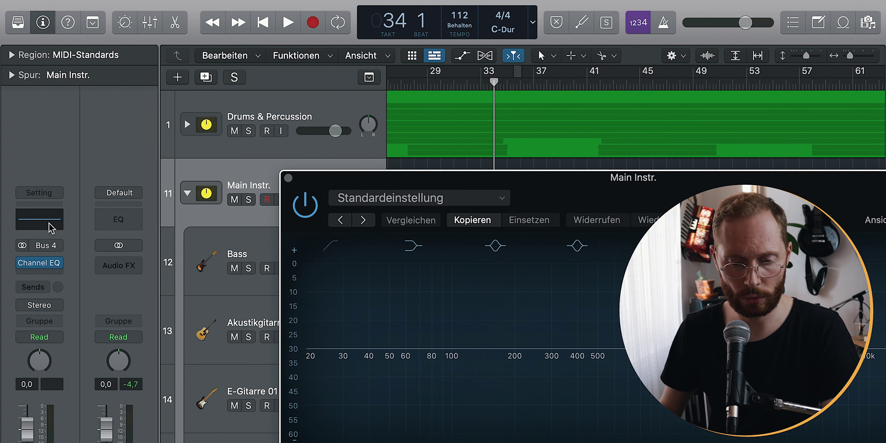
click(289, 178)
click(59, 263)
click(45, 287)
Insert the Phaser modulation effect on the Main Instr. stack with its default setting and close its window.
click(52, 266)
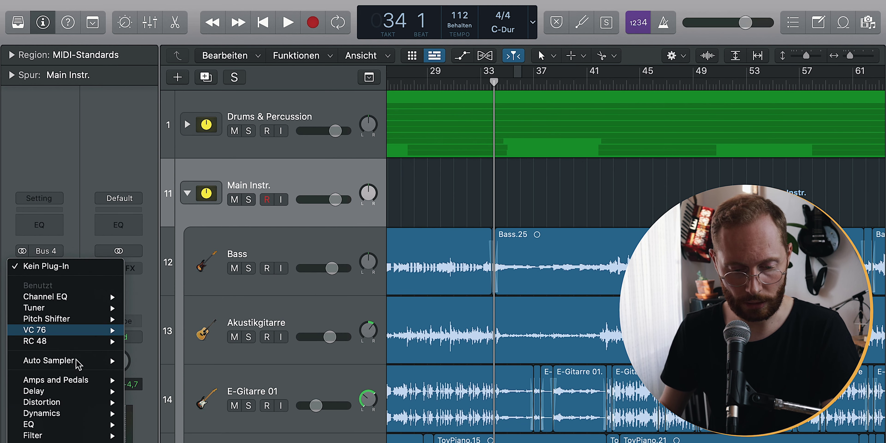
mouse_move(84, 442)
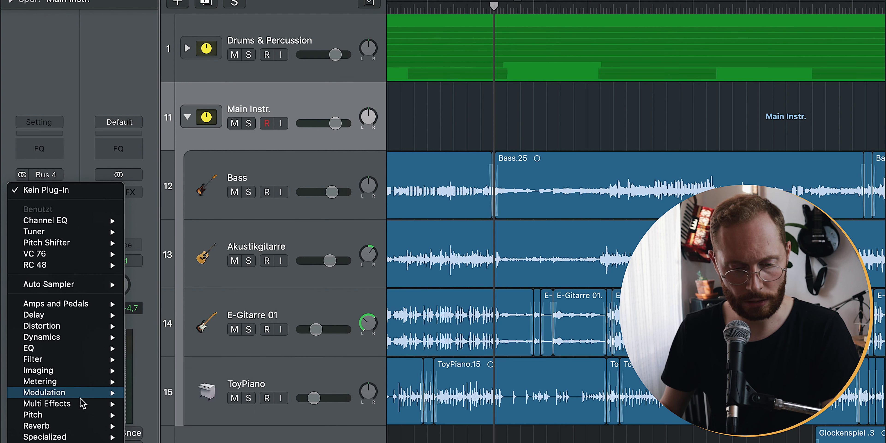
mouse_move(86, 393)
mouse_move(198, 392)
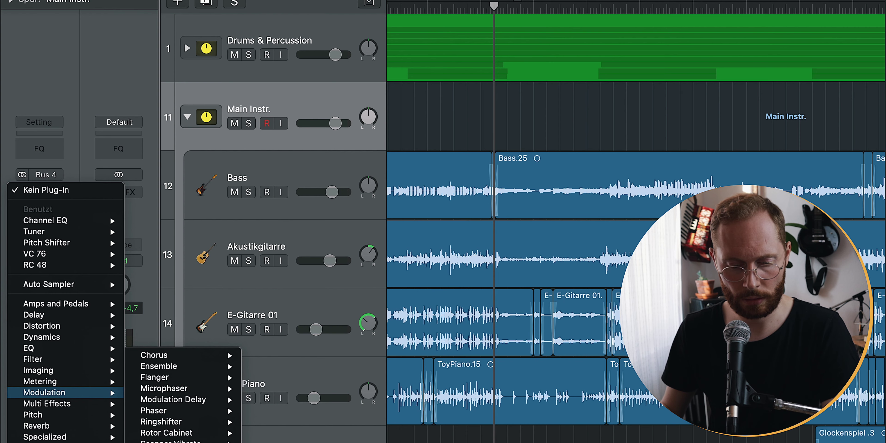
mouse_move(204, 411)
click(276, 414)
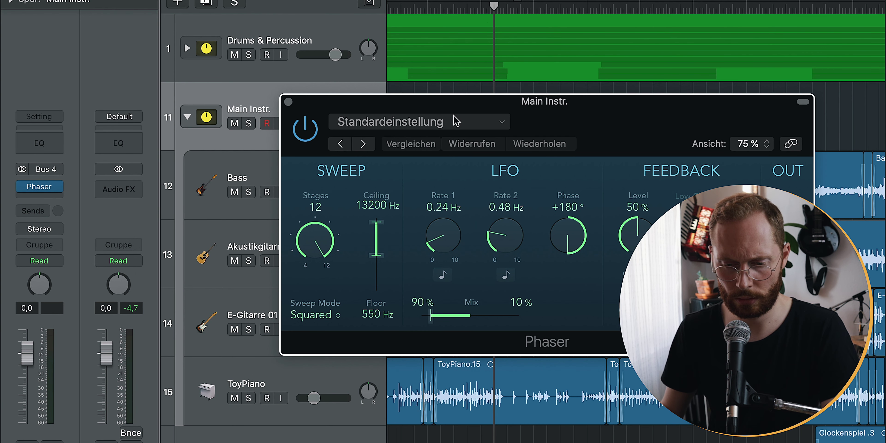
click(398, 125)
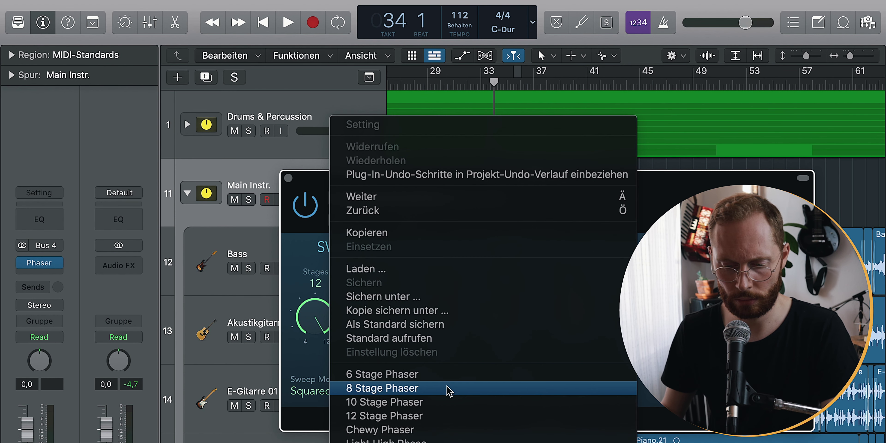
click(651, 209)
drag(522, 180, 356, 120)
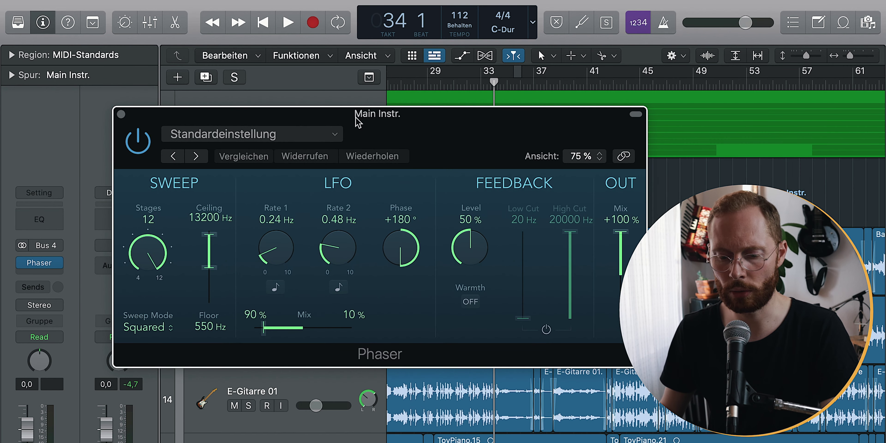
key(super+w)
Play the mix from bar 34 with the default Phaser, then stop with the Phaser's settings open.
key(space)
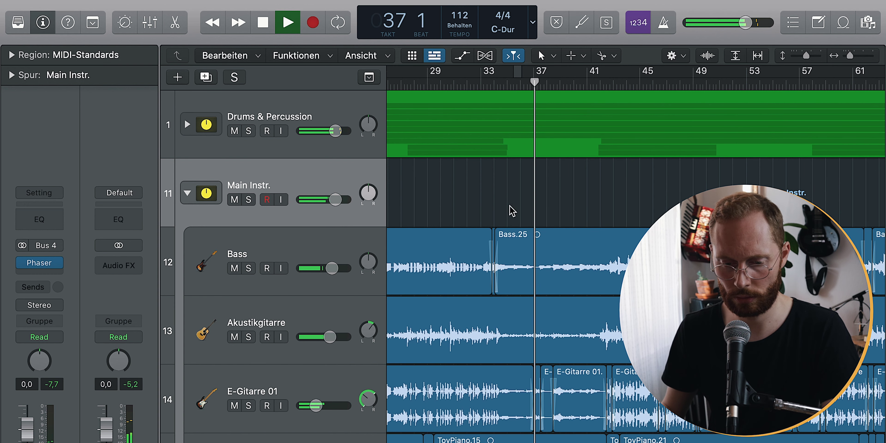
click(44, 267)
key(space)
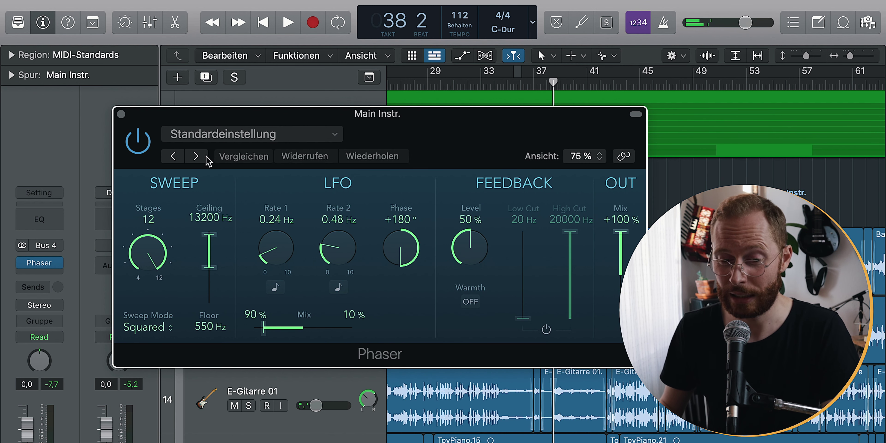
mouse_move(381, 128)
mouse_down()
mouse_move(357, 93)
mouse_move(388, 128)
mouse_up()
Play again from bar 34 and audition the Phaser presets from 6 Stage Phaser through Light Medium Phaser.
click(492, 81)
key(space)
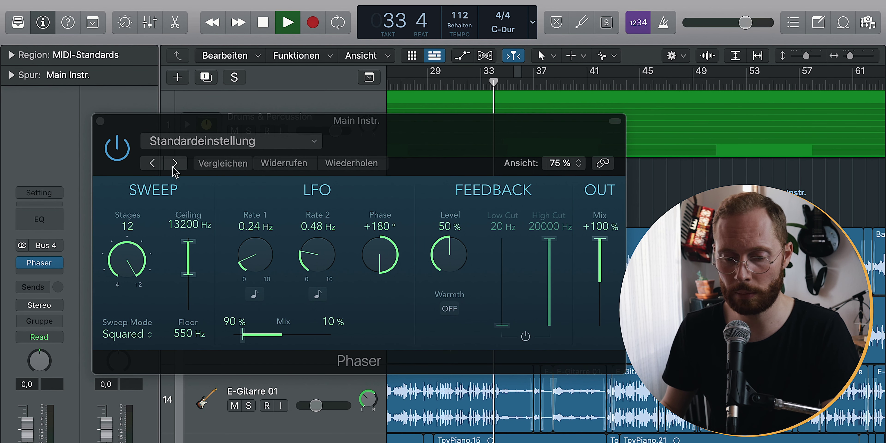
click(175, 165)
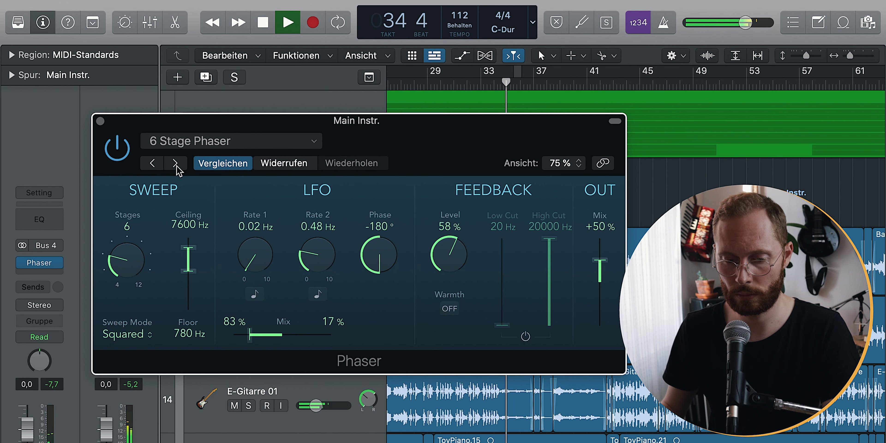
click(173, 161)
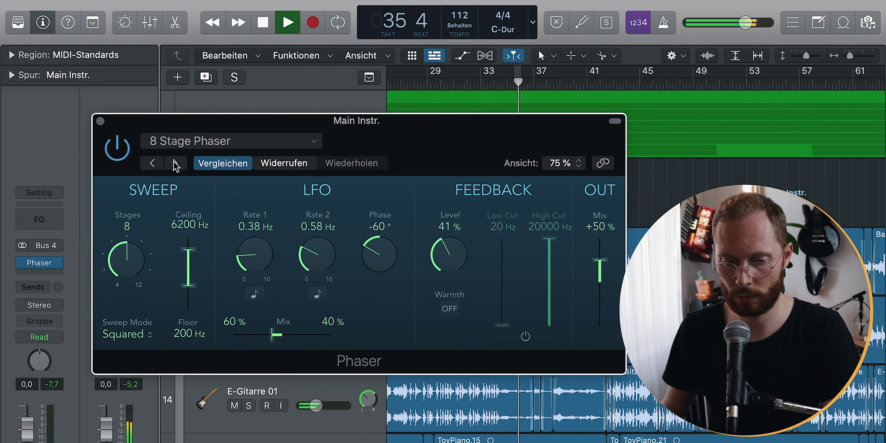
click(176, 164)
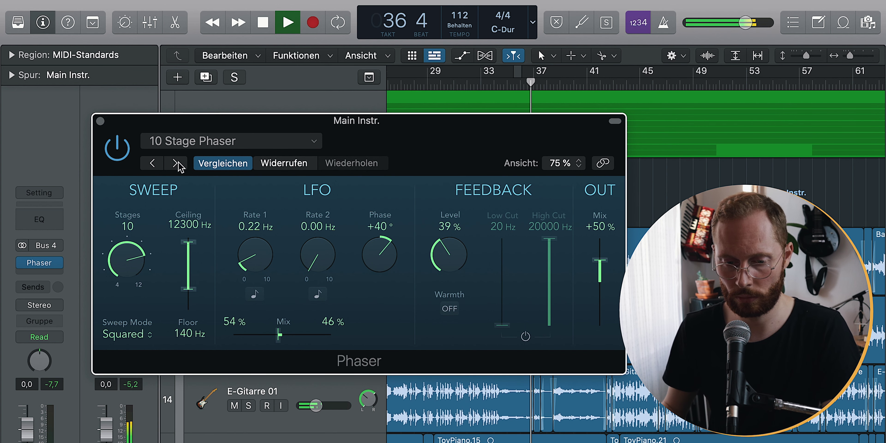
click(176, 164)
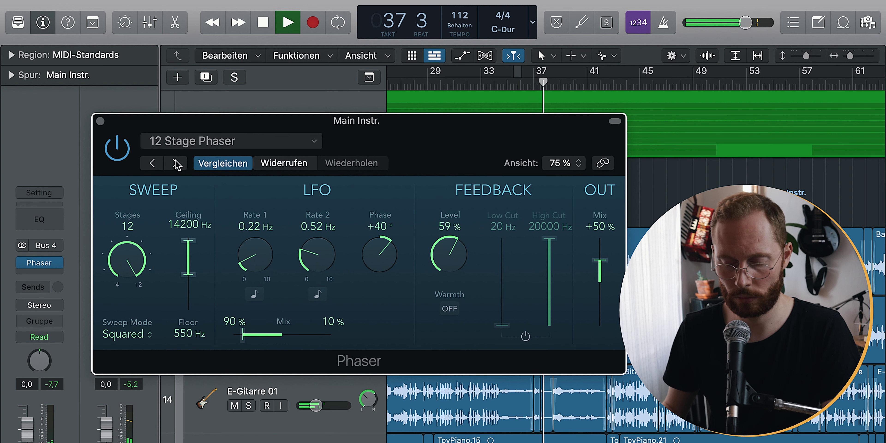
click(175, 165)
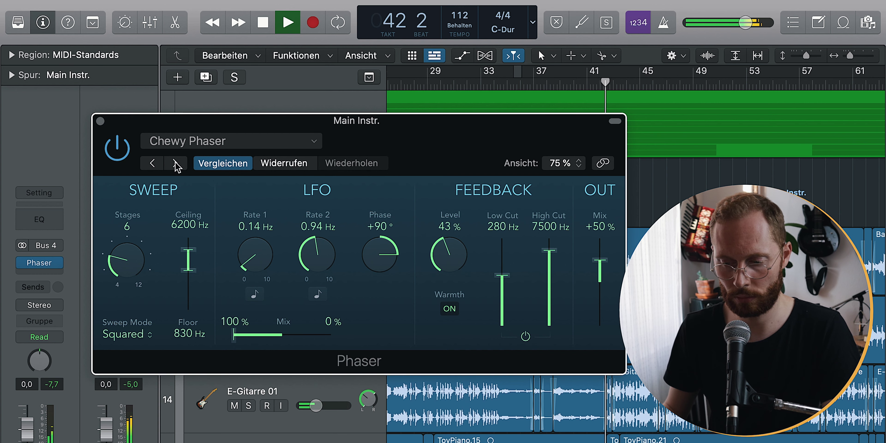
click(169, 162)
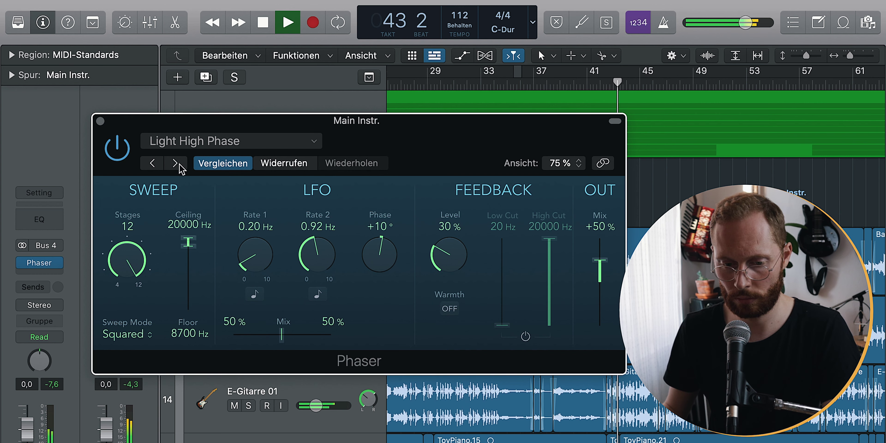
click(174, 162)
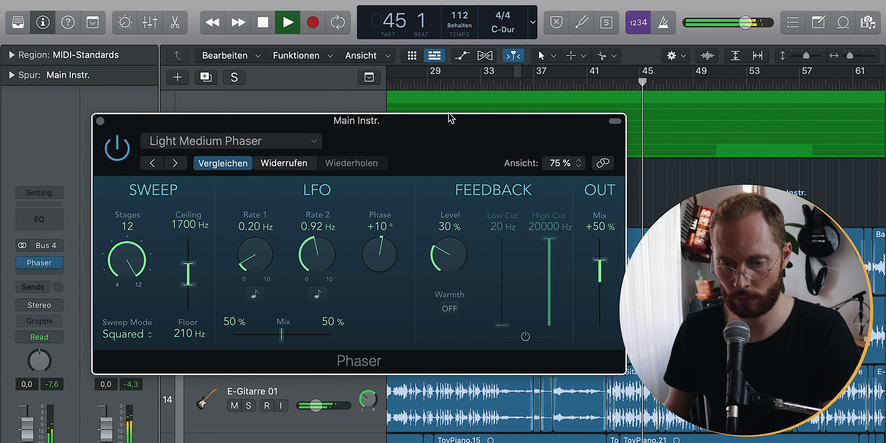
Restart playback at bar 33 and audition the remaining Phaser presets, including Scratch Phase, Something Strange and the Up and Down modulations.
click(483, 80)
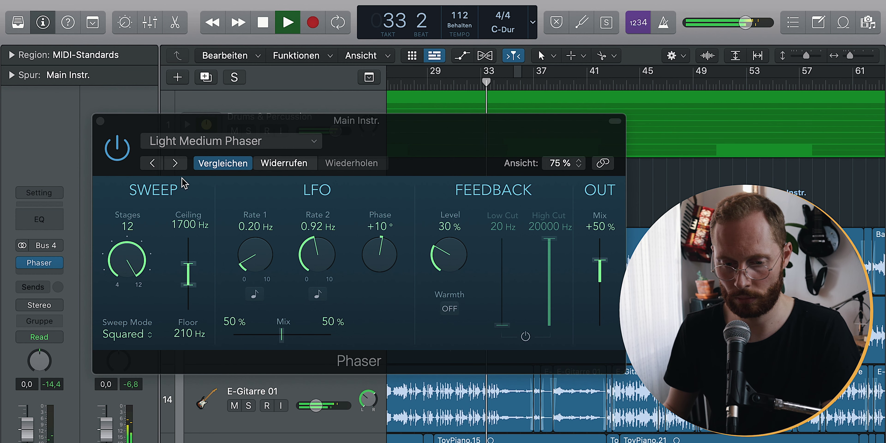
click(175, 163)
click(175, 164)
click(176, 164)
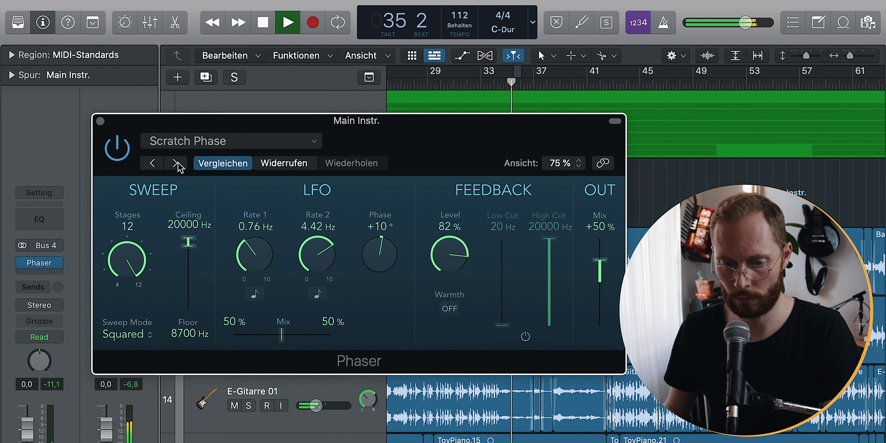
click(176, 164)
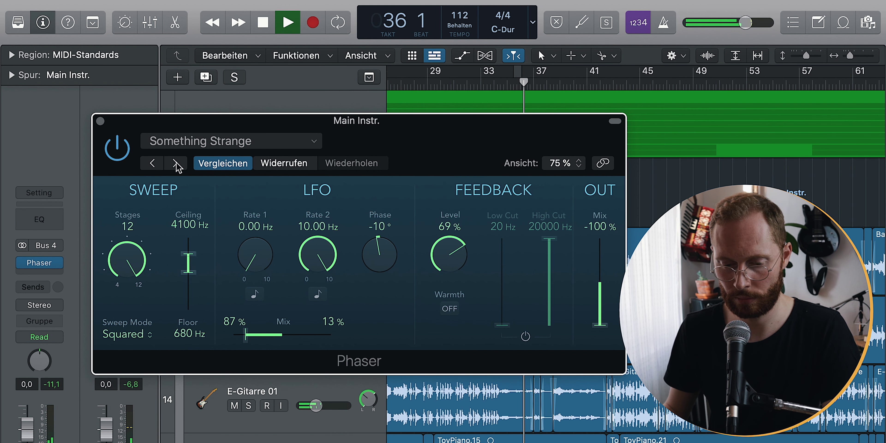
click(176, 163)
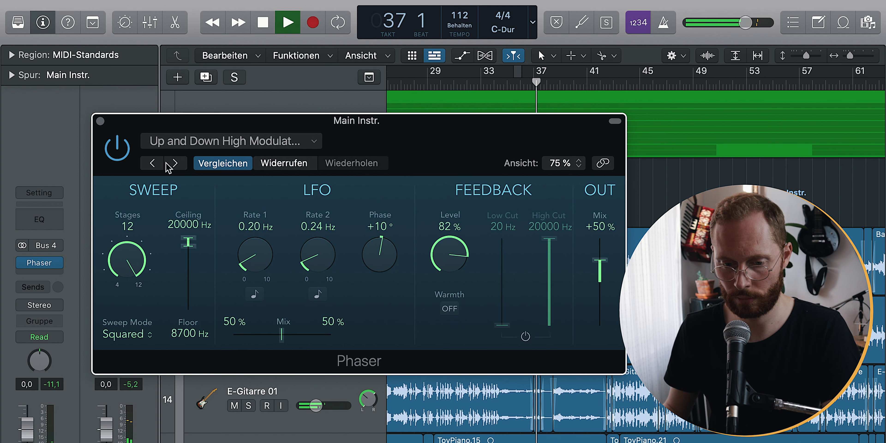
click(175, 163)
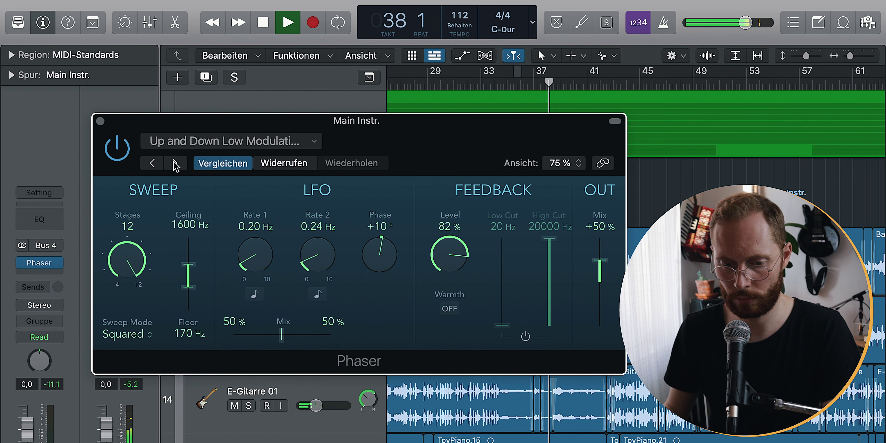
Return to the first Phaser presets and select Chewy Phaser for the Main Instr. stack during playback.
click(153, 164)
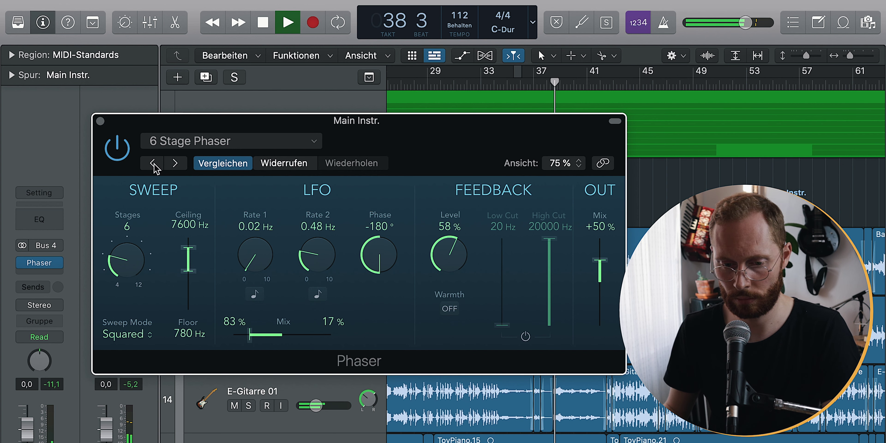
click(173, 163)
click(175, 164)
click(175, 164)
click(176, 164)
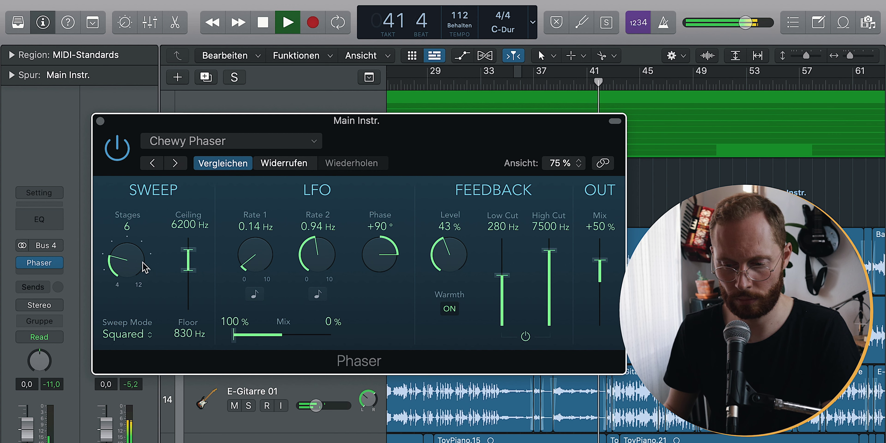
Replay from bar 33 and try the Phaser with its output Mix at 100% and feedback Level at 22%.
click(489, 78)
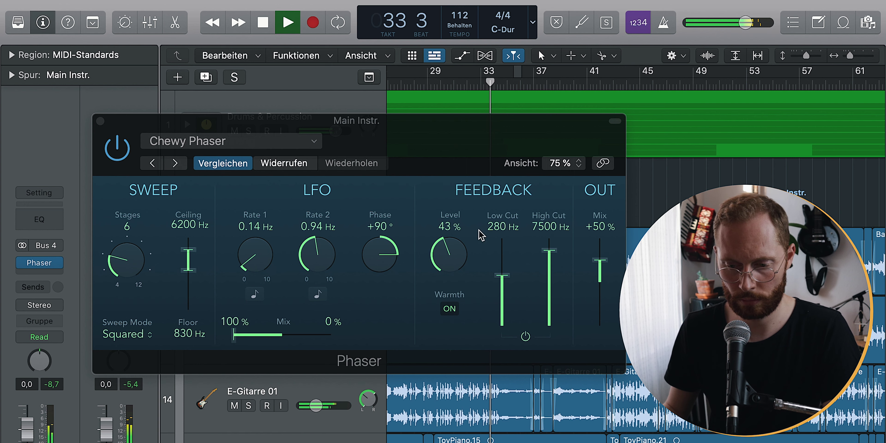
drag(600, 260, 606, 245)
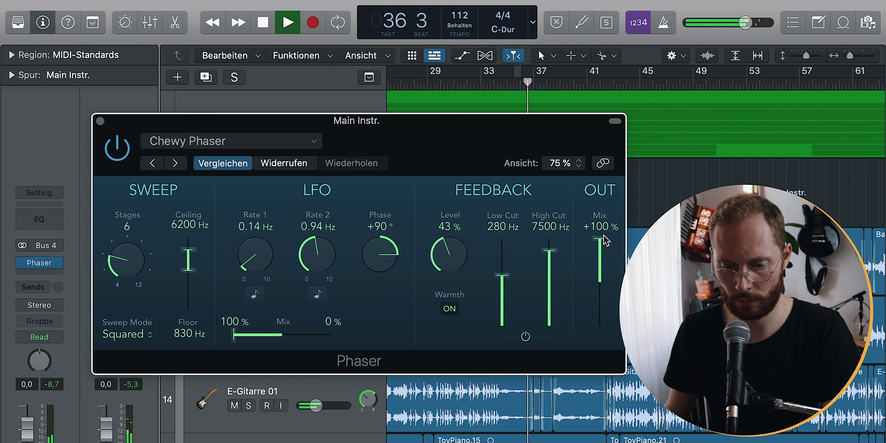
drag(448, 252, 436, 330)
drag(451, 369, 427, 297)
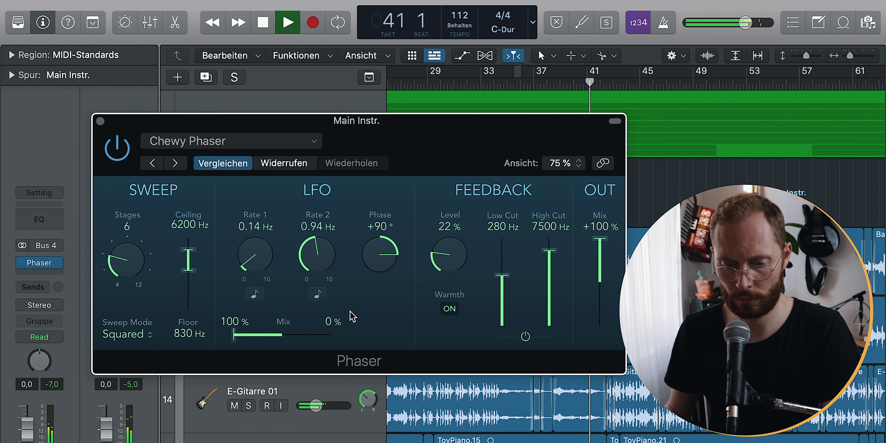
Lower the Phaser's output Mix to 38% and raise LFO Rate 1 to 0.42 Hz.
drag(236, 335, 210, 342)
drag(593, 249, 588, 265)
drag(262, 260, 260, 232)
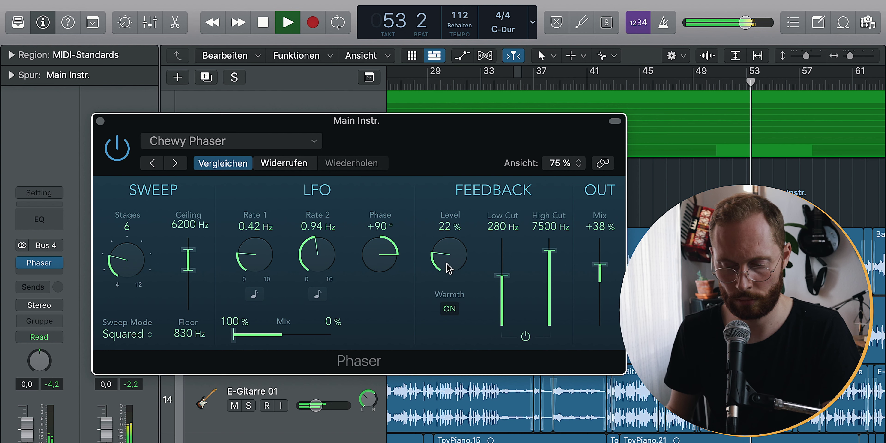
Replay from bar 33 and set the Phaser's output Mix to 40% and feedback Level to 69%.
click(483, 86)
mouse_move(606, 265)
mouse_down()
mouse_move(605, 240)
mouse_move(606, 263)
mouse_up()
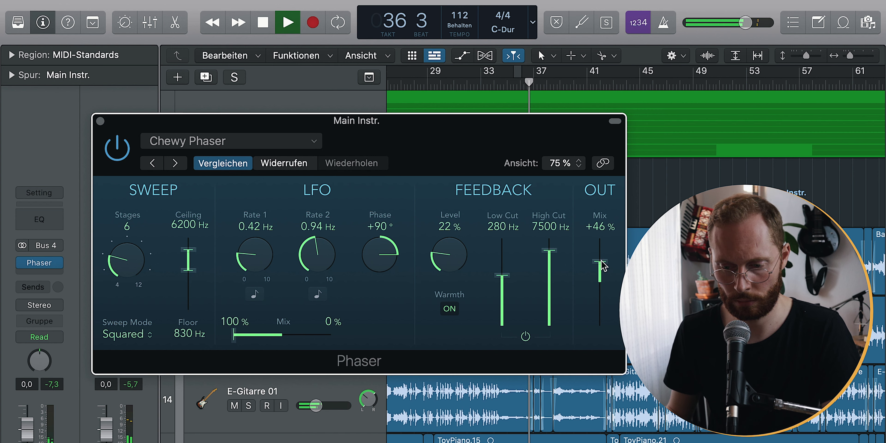
mouse_move(602, 266)
mouse_down()
mouse_move(603, 302)
mouse_move(603, 268)
mouse_up()
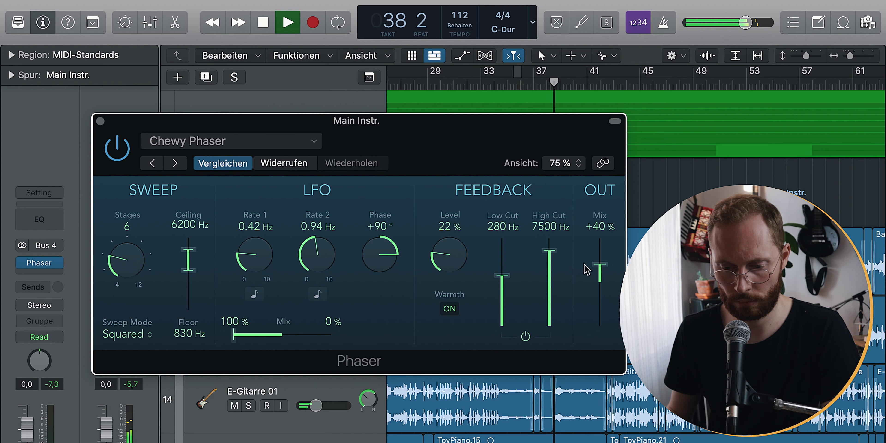
drag(464, 258, 442, 160)
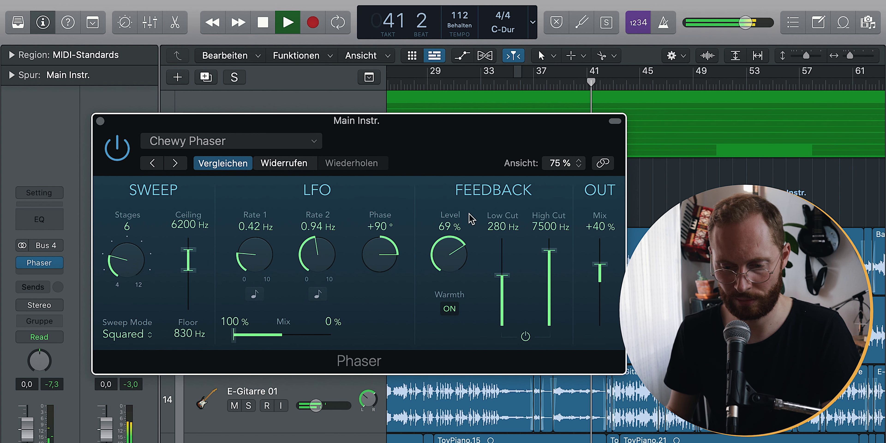
Set the Phaser's feedback Low Cut to 160 Hz and High Cut to 3700 Hz, and LFO Rate 1 to 0.30 Hz.
drag(502, 275, 503, 298)
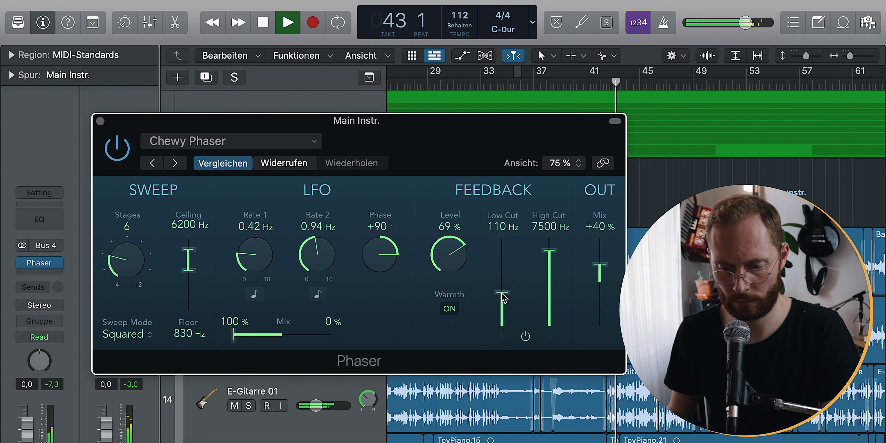
drag(249, 265, 244, 272)
drag(549, 250, 549, 263)
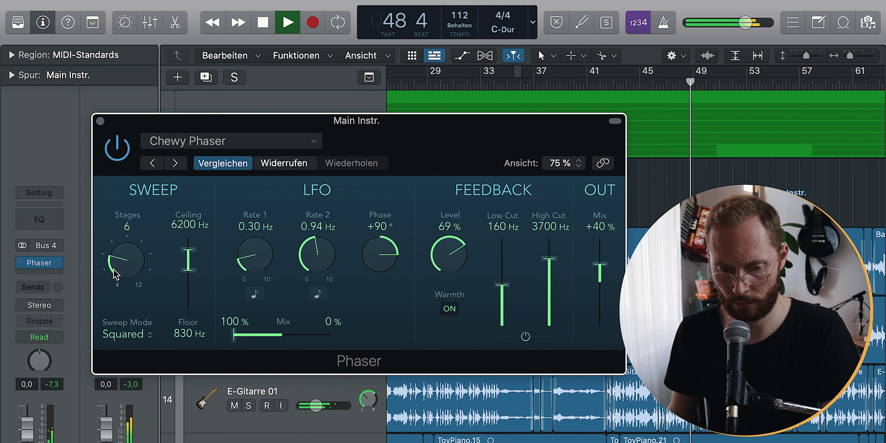
Try 7 sweep Stages on the Phaser, return to 6, and check the Sweep Mode options without changing Squared.
drag(115, 257, 122, 236)
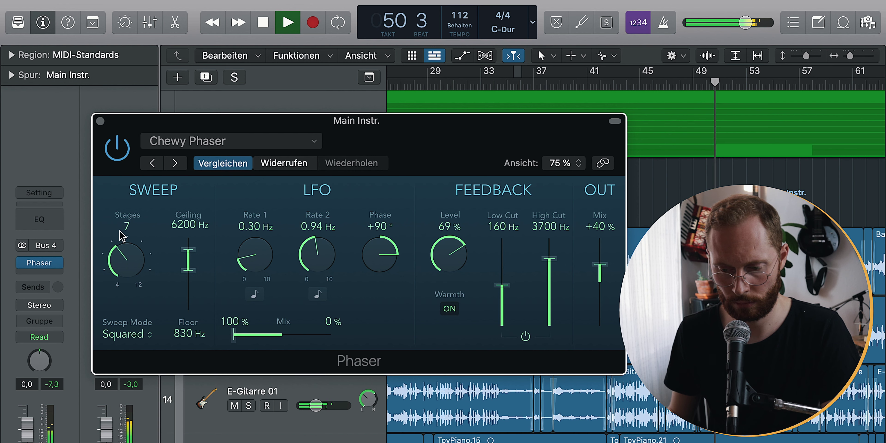
drag(122, 236, 127, 285)
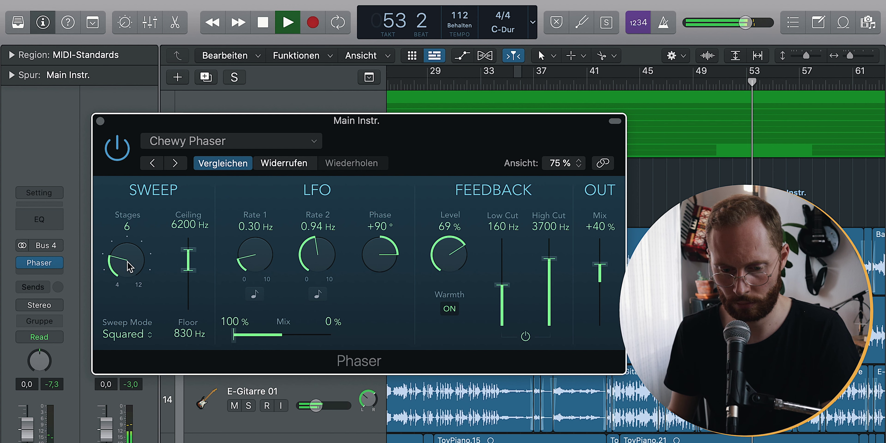
click(134, 341)
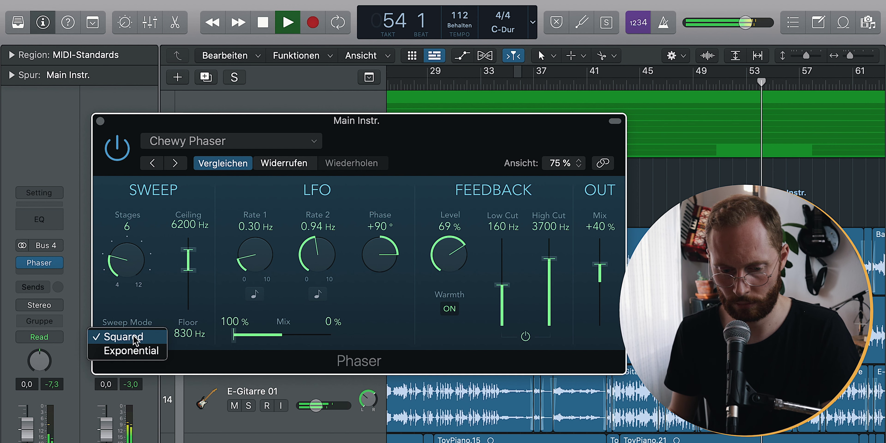
click(144, 308)
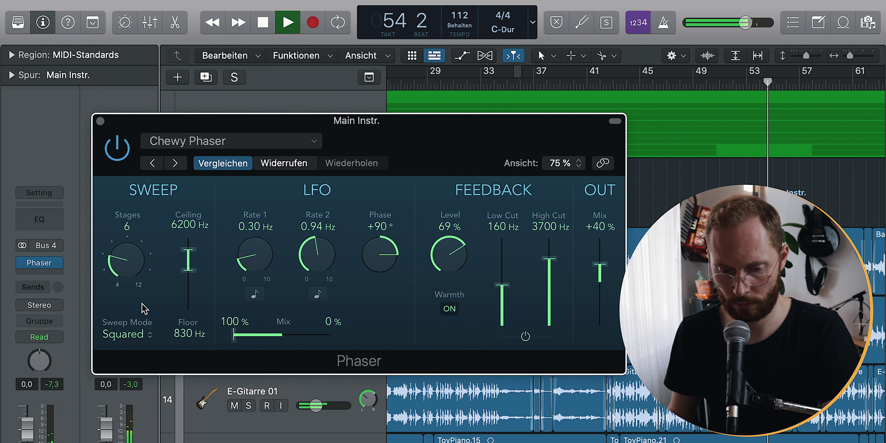
Close the Phaser's settings, stop playback and move the playhead back to bar 32.
click(100, 121)
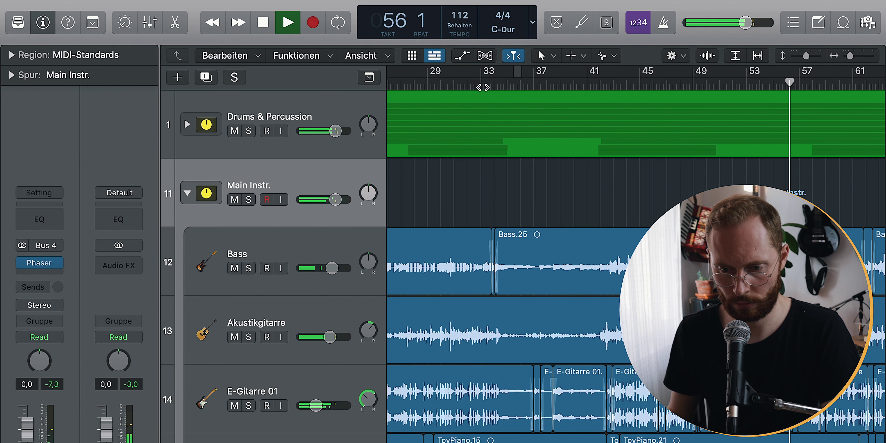
key(space)
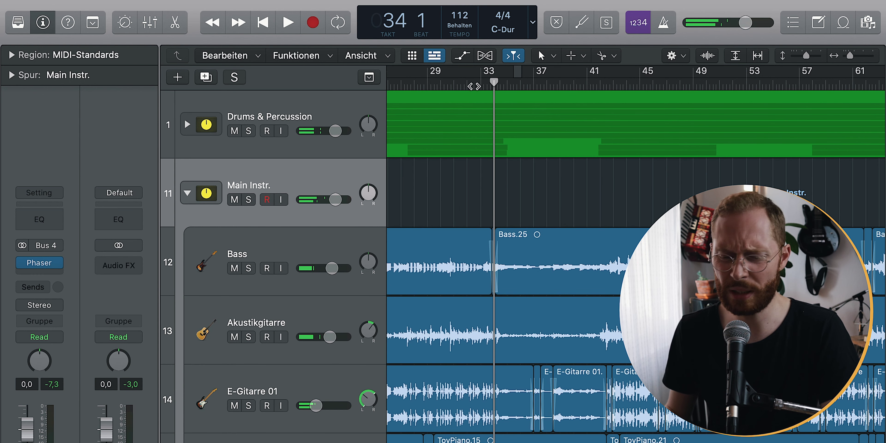
key(comma)
key(comma)
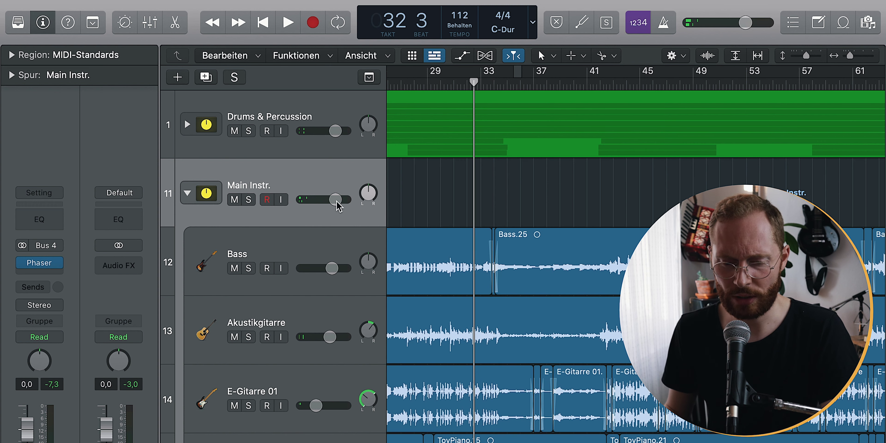
Reopen the Phaser's settings on the Main Instr. stack and move the window clear of the channel strip.
click(39, 272)
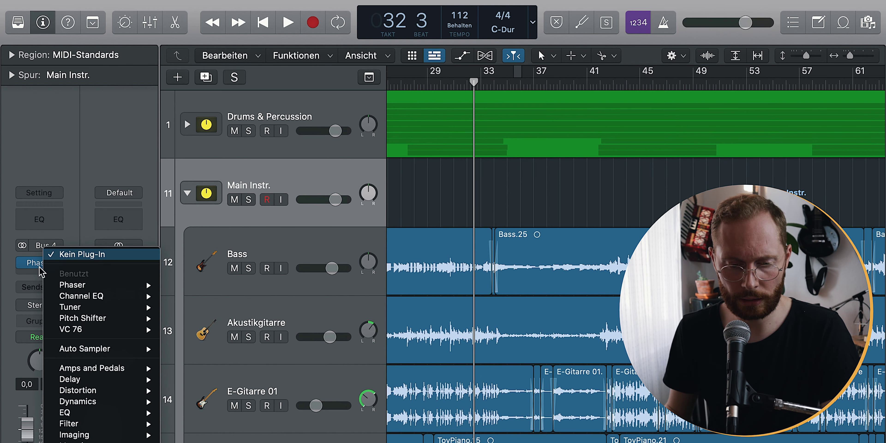
click(35, 265)
click(40, 263)
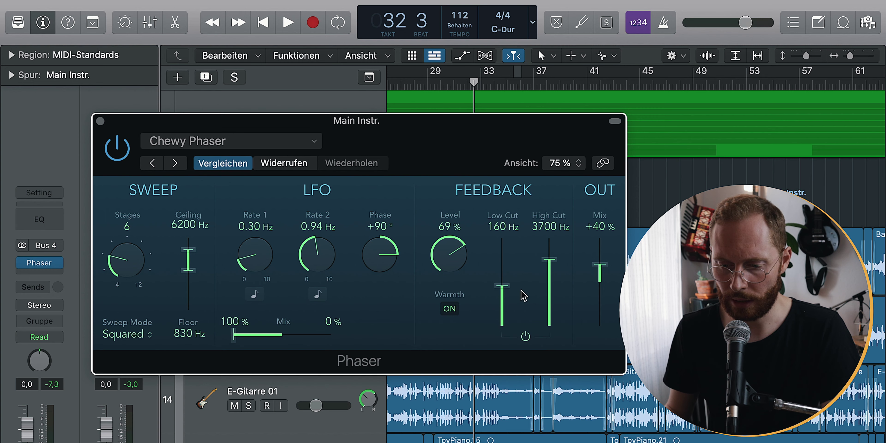
drag(506, 135, 641, 102)
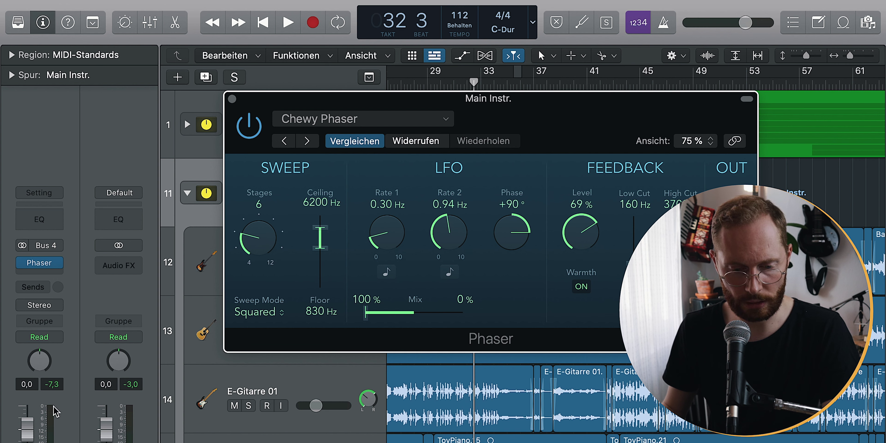
Set the Main Instr. stack's automation mode to Latch, hiding the plug-in window temporarily.
key(v)
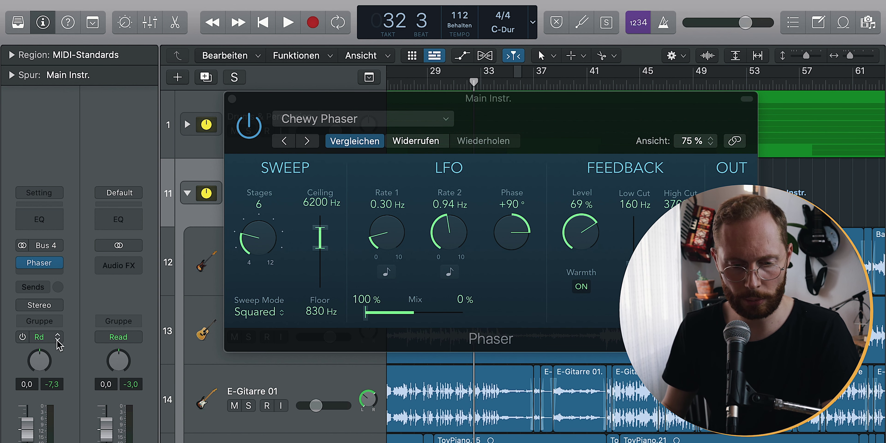
click(57, 337)
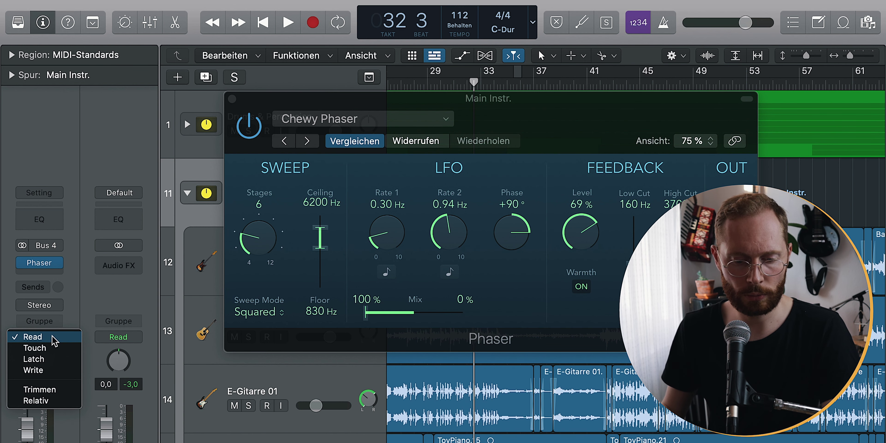
click(44, 360)
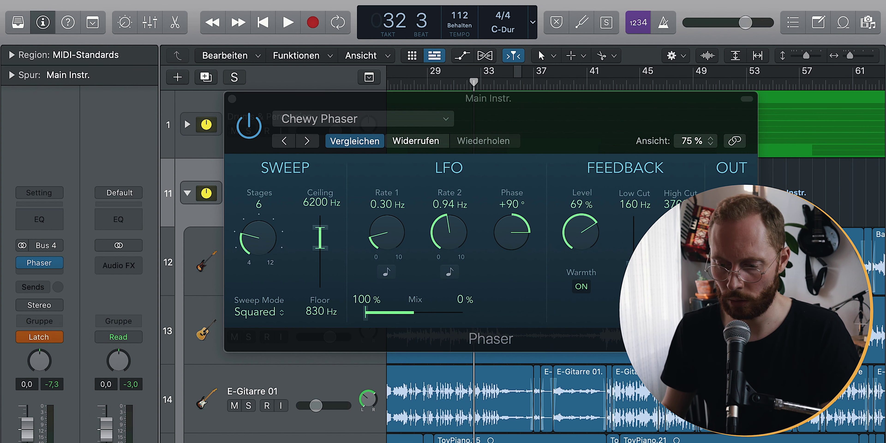
key(v)
Set the Phaser's output Mix to 0%, try a first Latch automation pass from bar 32, and return the playhead there.
drag(623, 116, 212, 74)
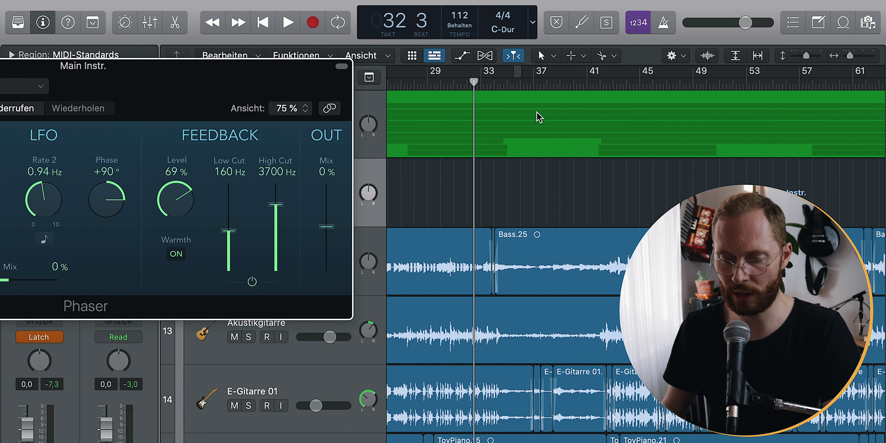
click(462, 84)
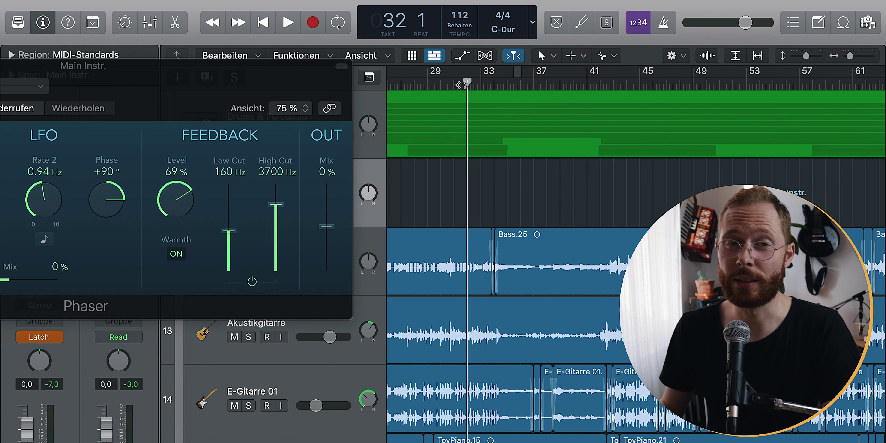
key(space)
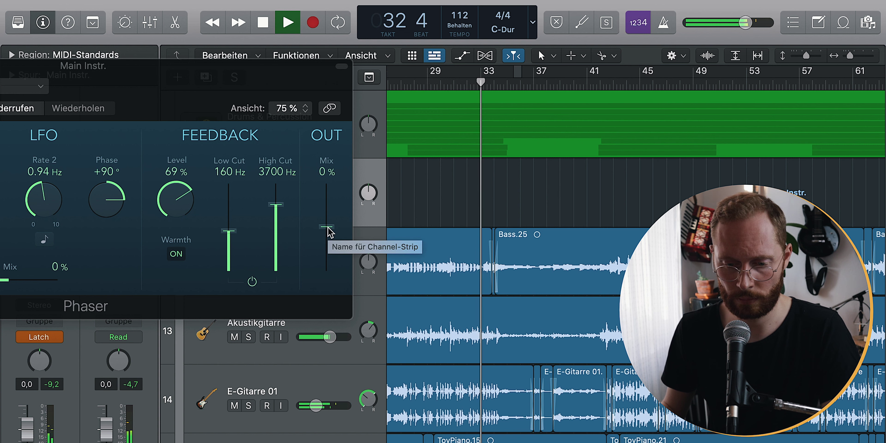
drag(328, 232, 321, 207)
key(space)
drag(485, 84, 470, 84)
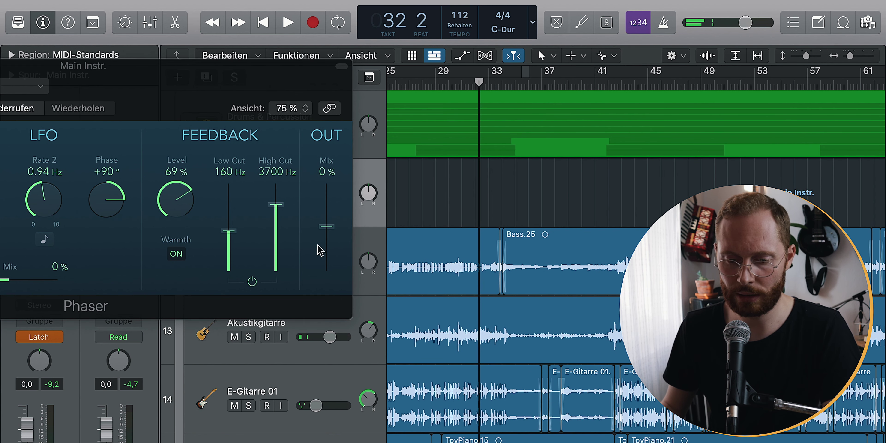
Record Latch automation from bar 32, raising the Phaser's output Mix to 46% and dropping it to 0% after bar 41.
key(space)
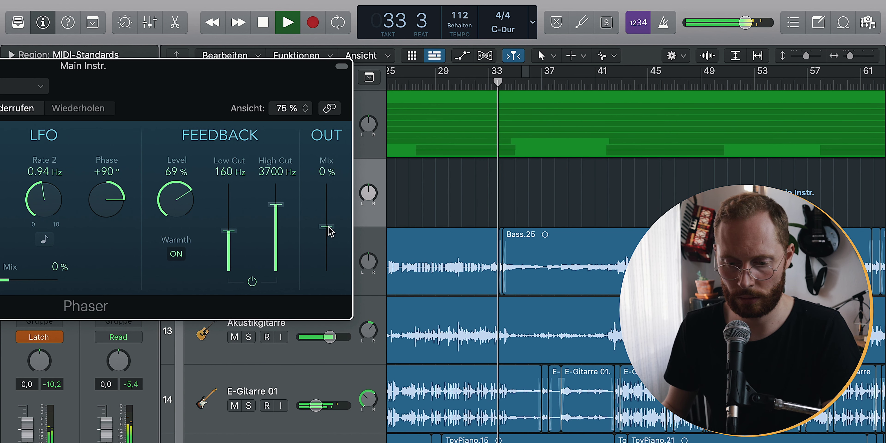
drag(328, 231, 321, 210)
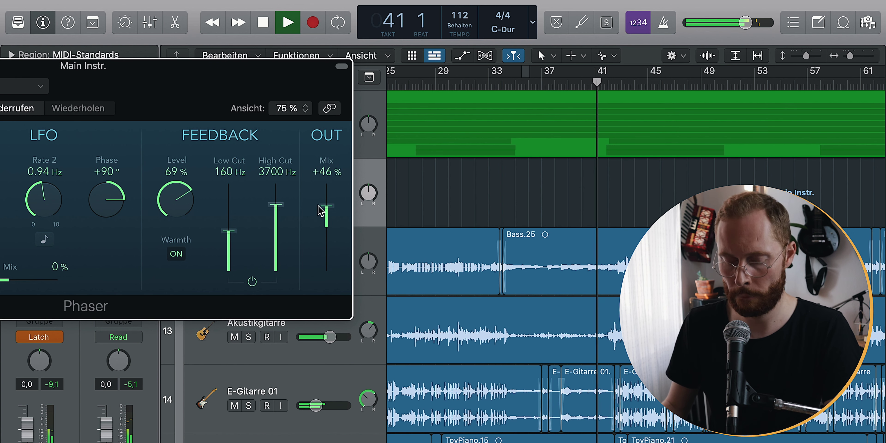
drag(320, 210, 319, 231)
double_click(267, 70)
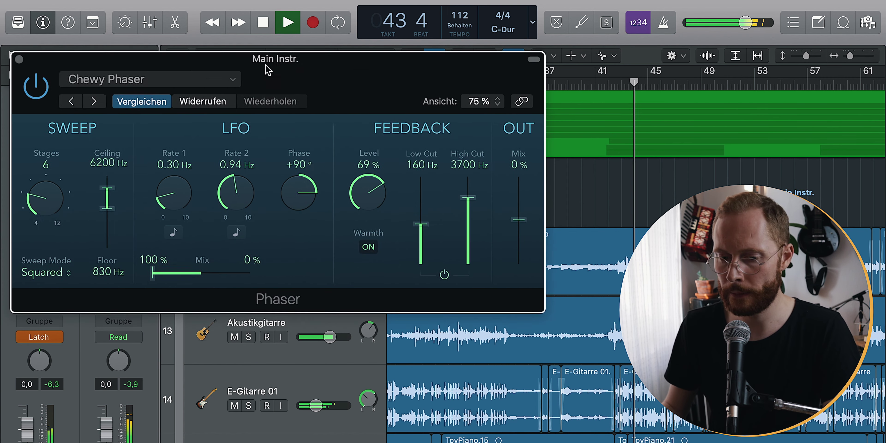
key(space)
Close the Phaser's settings and set the Main Instr. stack's automation mode back to Read.
click(181, 71)
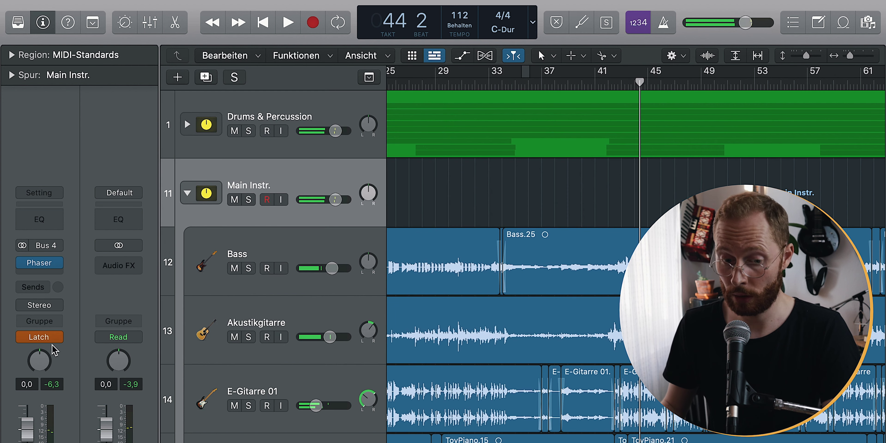
click(58, 346)
click(32, 313)
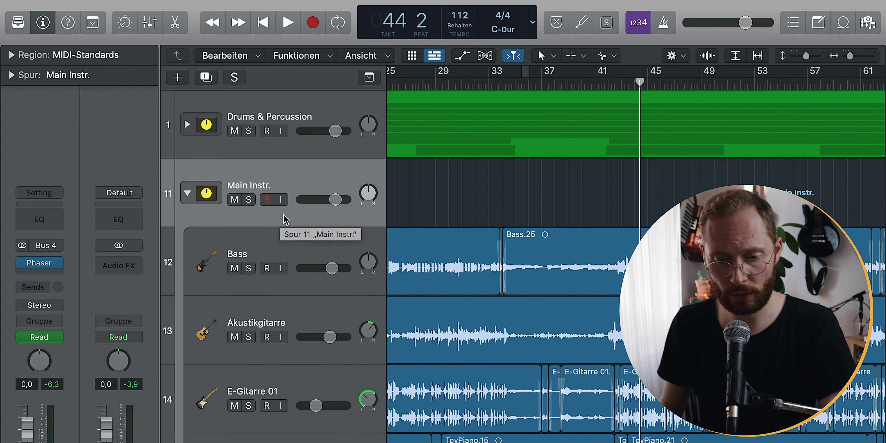
Show the track automation and switch the Main Instr. lane from Volume to the Phaser's bypass automation.
key(a)
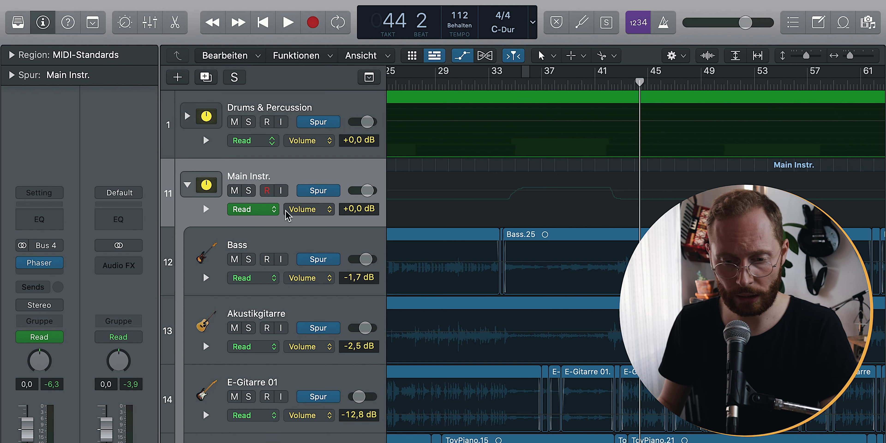
click(263, 213)
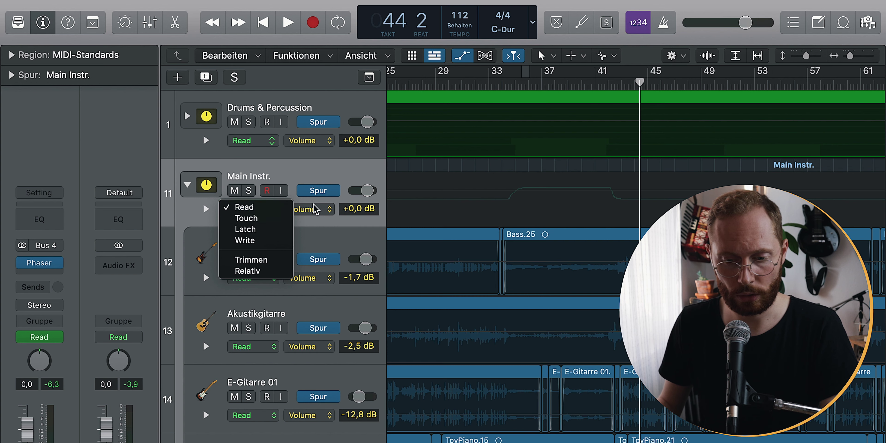
click(316, 226)
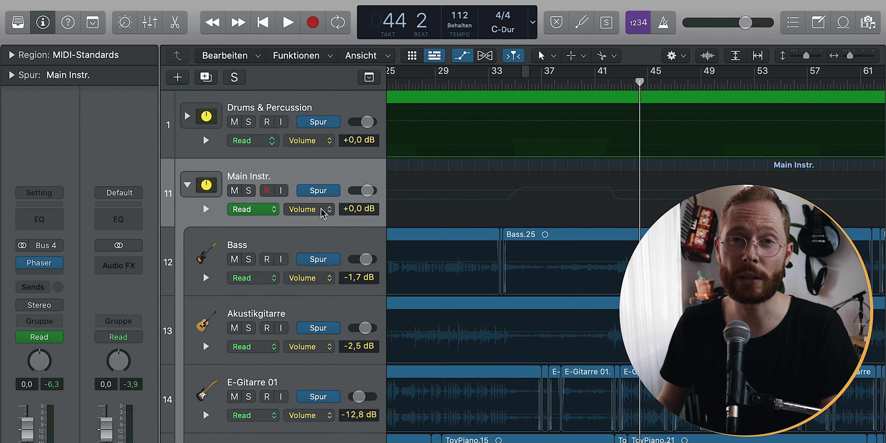
click(329, 210)
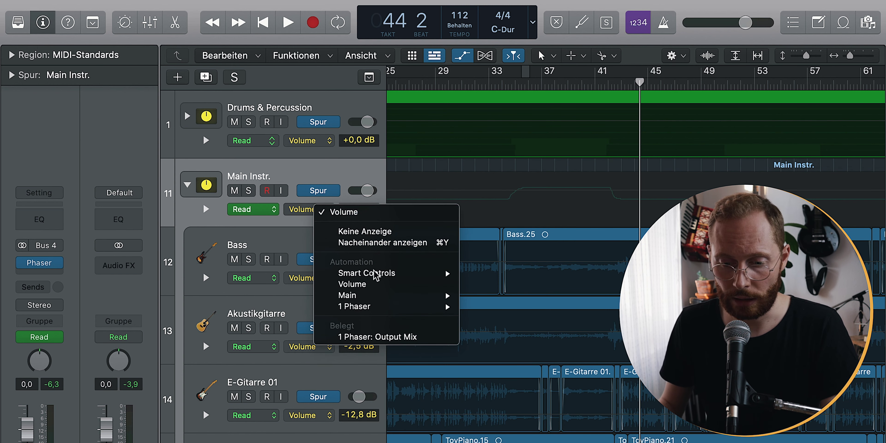
mouse_move(450, 310)
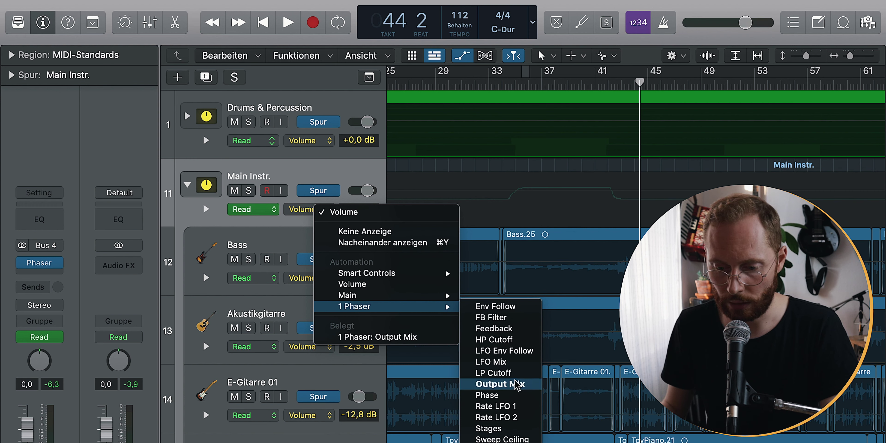
click(430, 306)
Listen to the section with the Phaser bypass automation, hide the automation lanes, and stop playback near bar 39.
key(space)
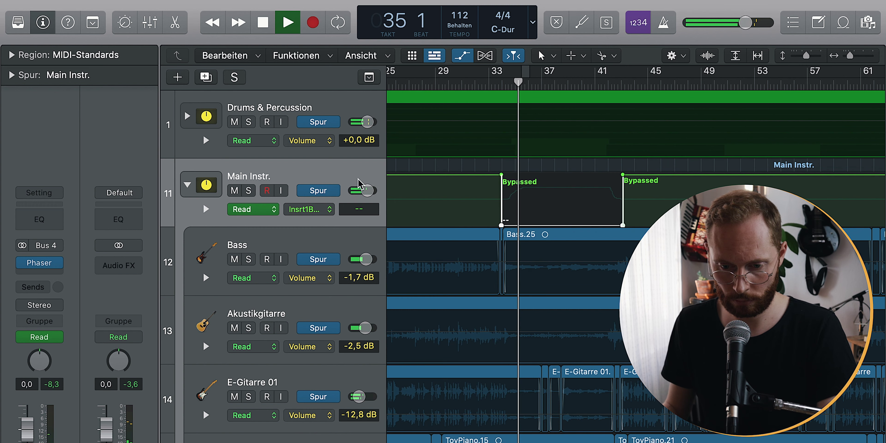
key(a)
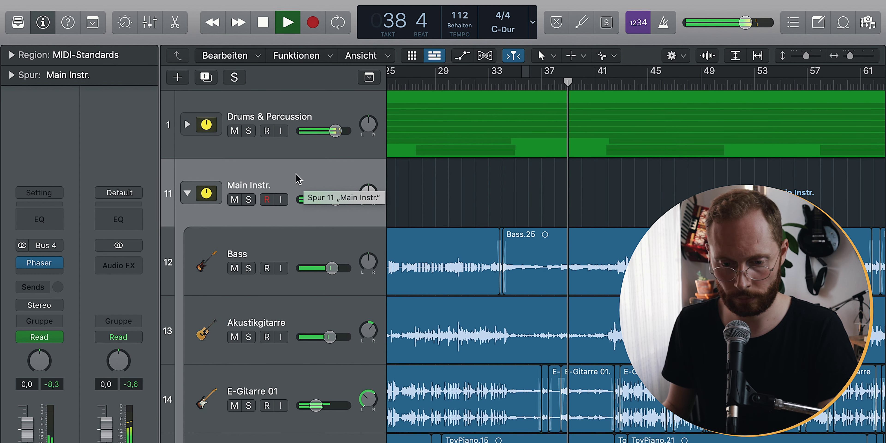
key(space)
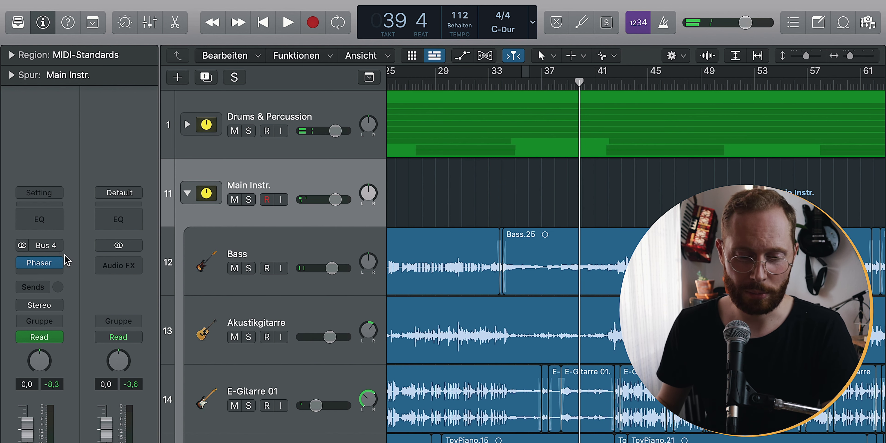
Add a send to Bus 5 on the Main Instr. stack.
click(57, 287)
mouse_move(60, 304)
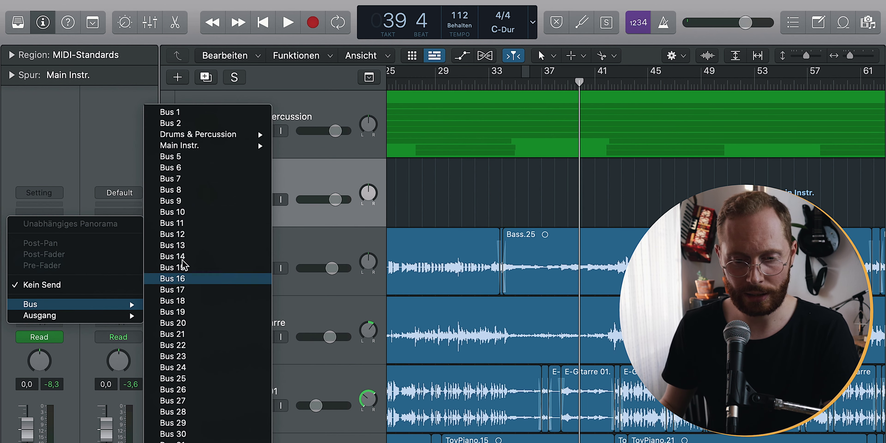
click(198, 156)
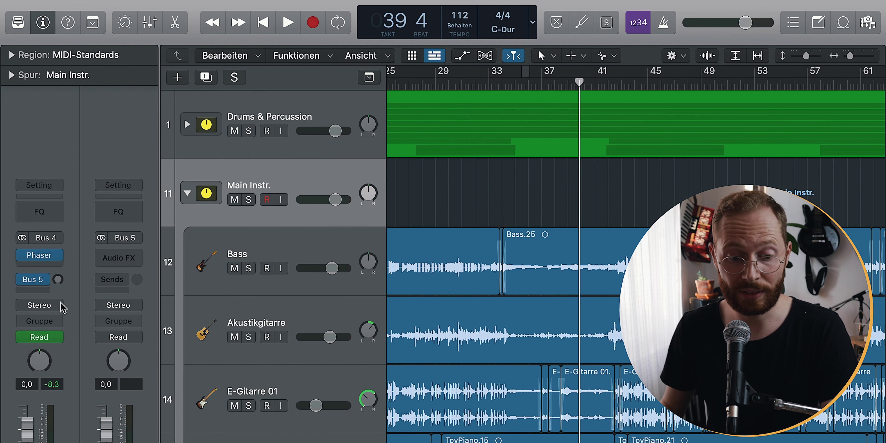
Insert a stereo Tape Delay on the Bus 5 aux channel.
click(136, 257)
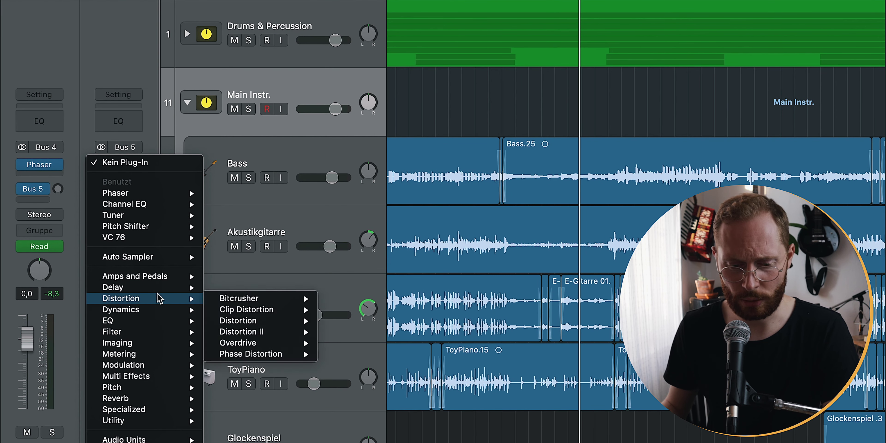
mouse_move(160, 288)
mouse_move(276, 323)
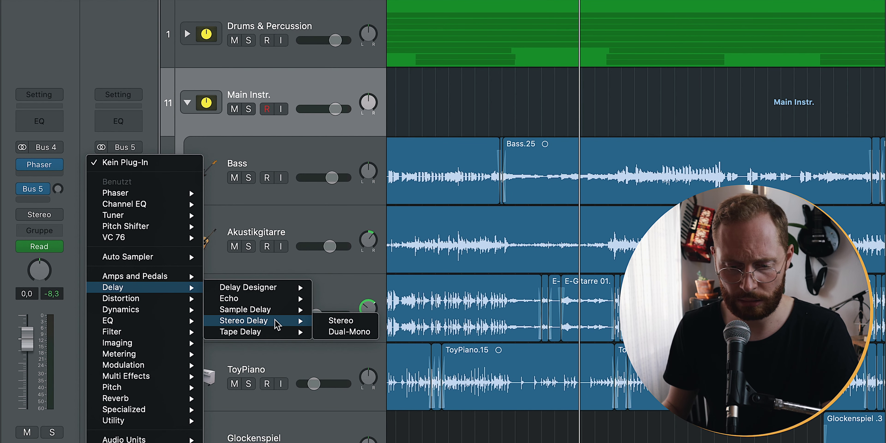
mouse_move(277, 340)
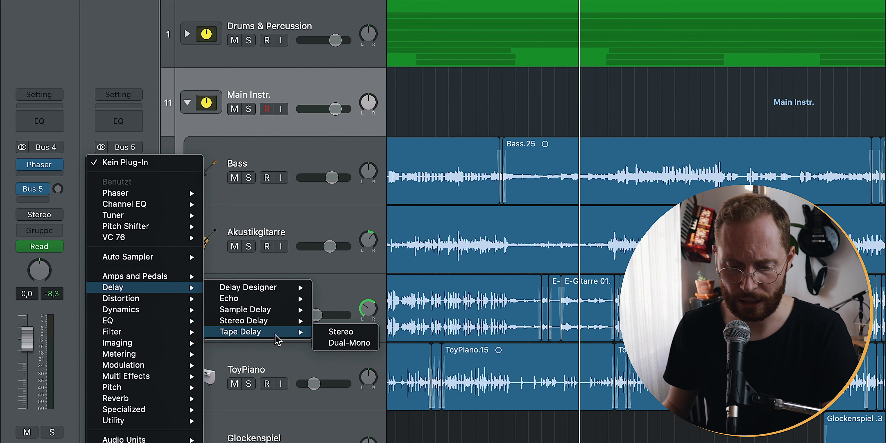
click(354, 332)
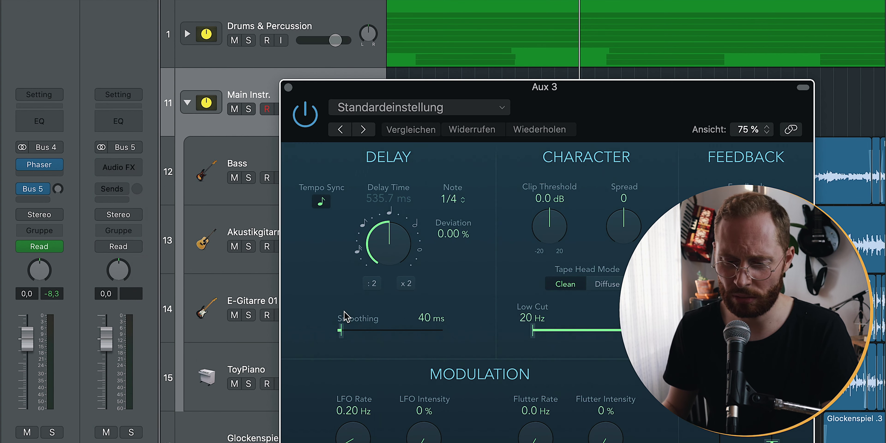
Turn off the Tape Delay's Tempo Sync, load its 1\8 Note Flutter preset, and close the plug-in window.
click(182, 100)
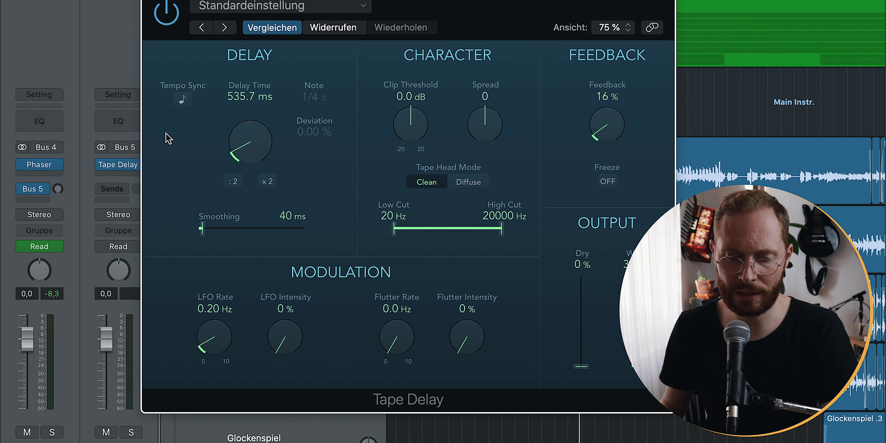
drag(123, 0, 63, 2)
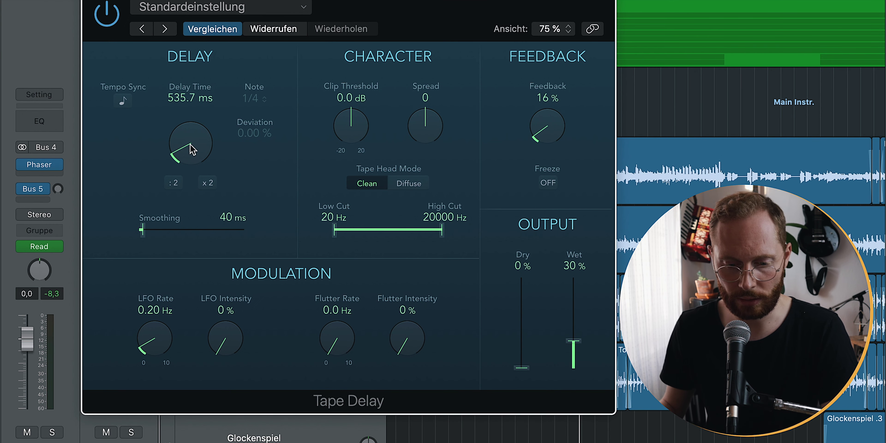
click(197, 8)
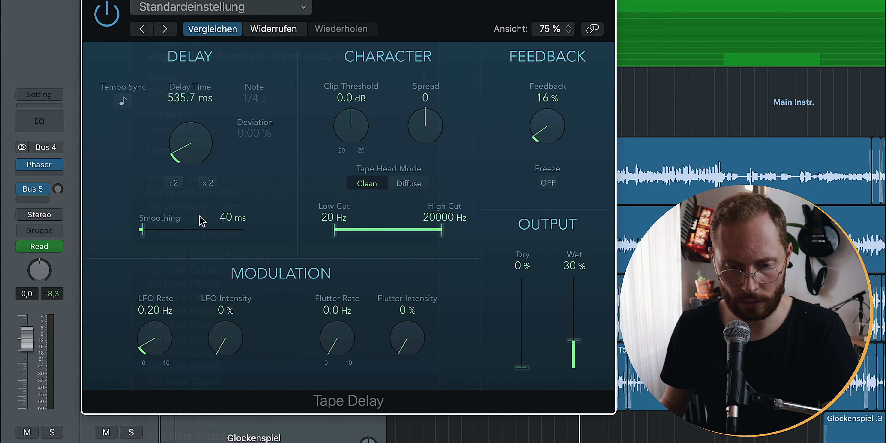
click(256, 373)
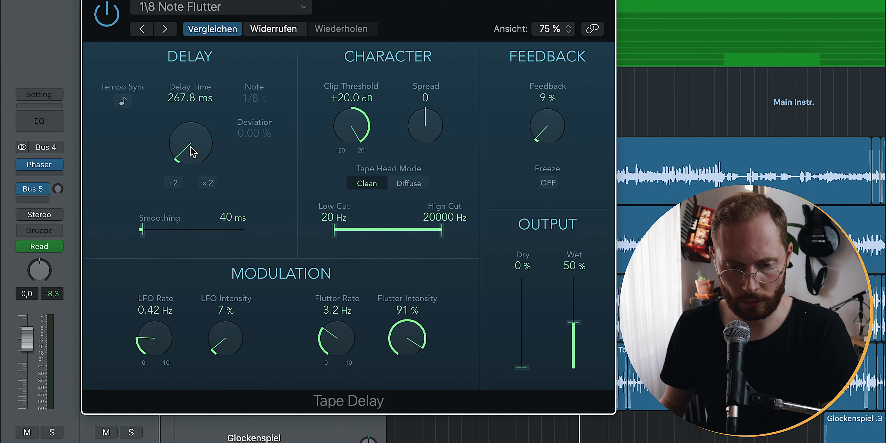
key(super+w)
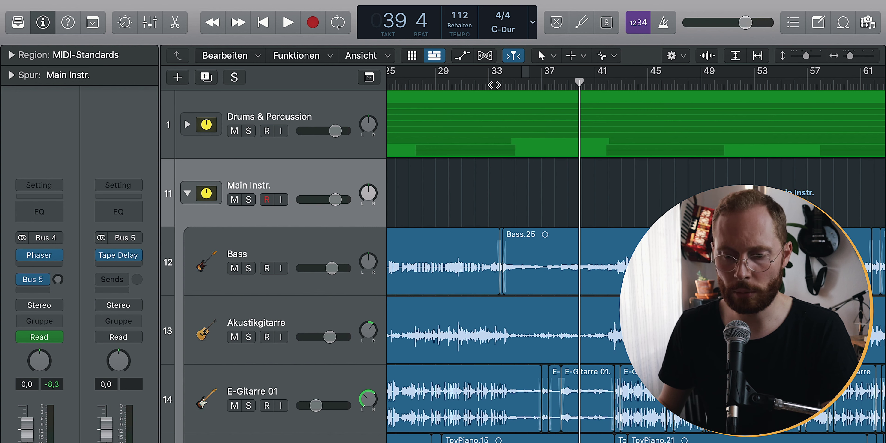
Play the section from bar 33 and restart it there to listen to the mix with the delay.
key(space)
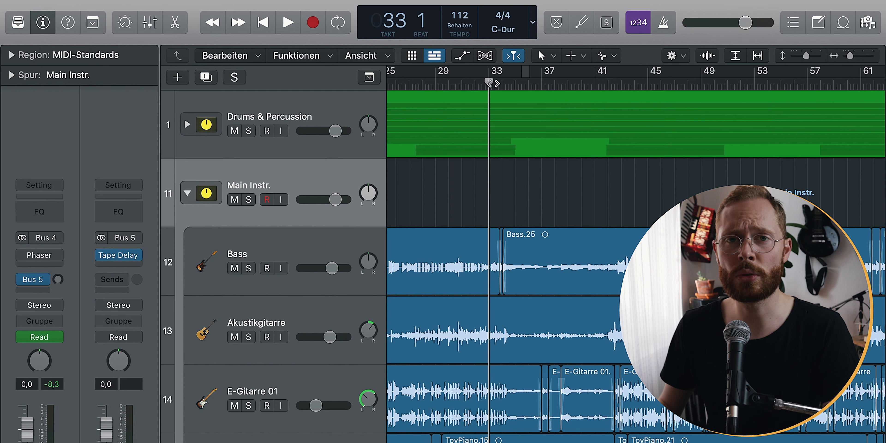
key(space)
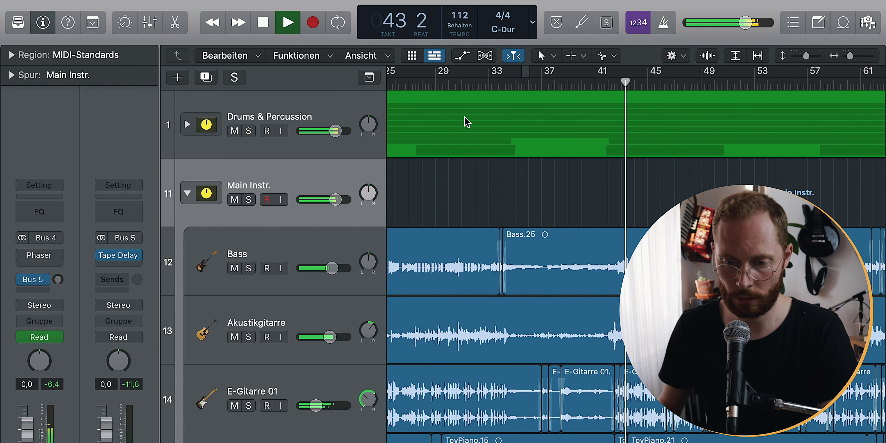
double_click(492, 84)
key(space)
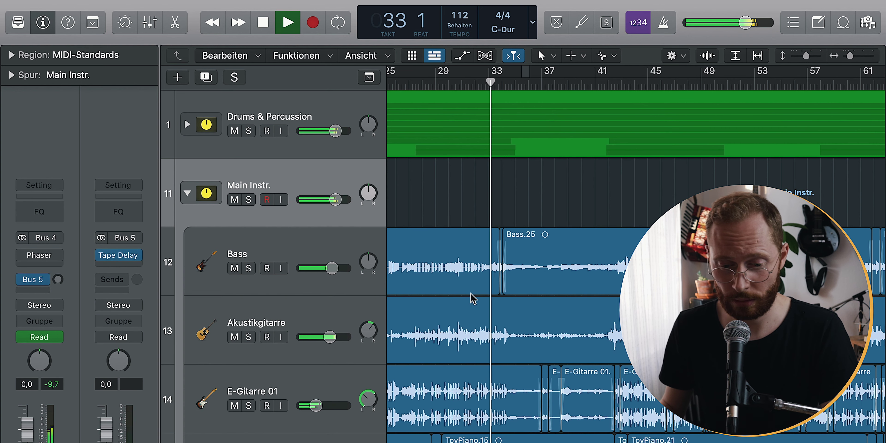
Solo the Main Instr. stack while auditioning the Bus 5 send at -5.2, then stop and return to bar 33.
key(s)
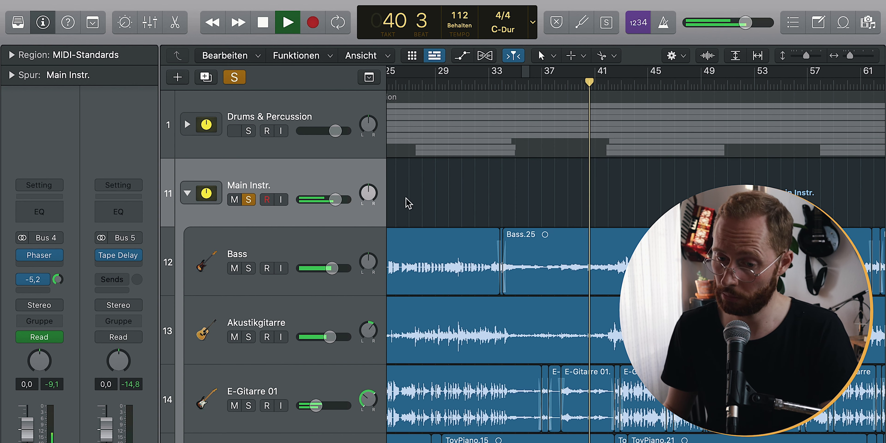
key(space)
click(481, 90)
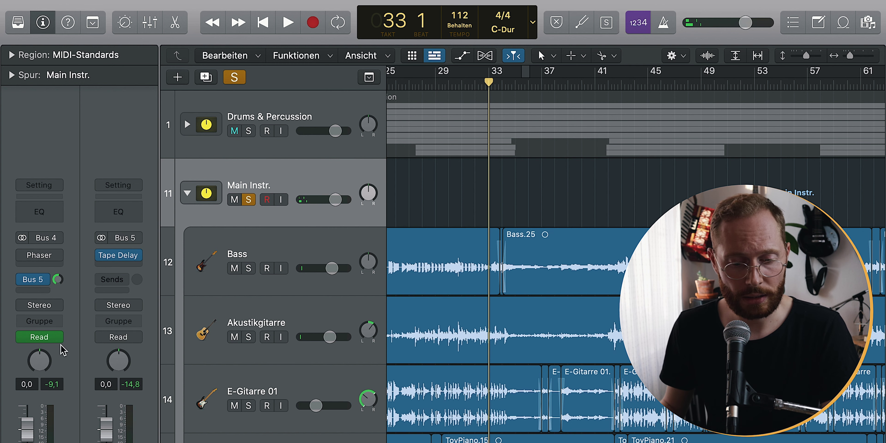
Set the Main Instr. stack to Latch and record Bus 5 send automation from bar 32, dropping the send to -∞ around bar 42.
click(57, 339)
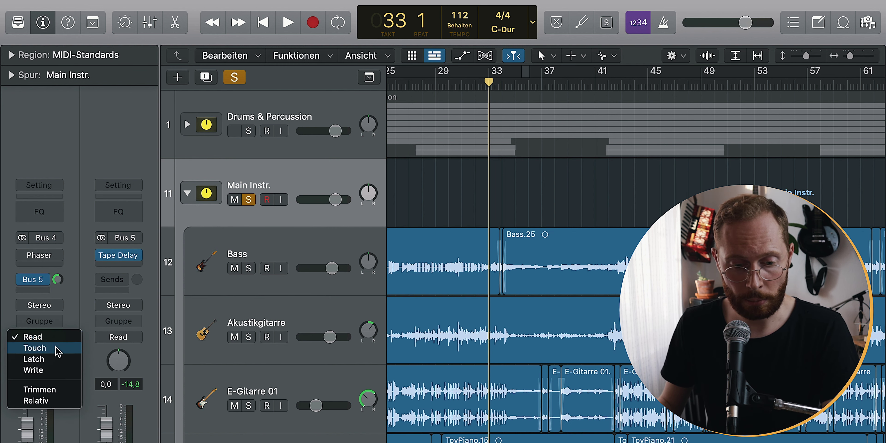
click(63, 359)
click(469, 83)
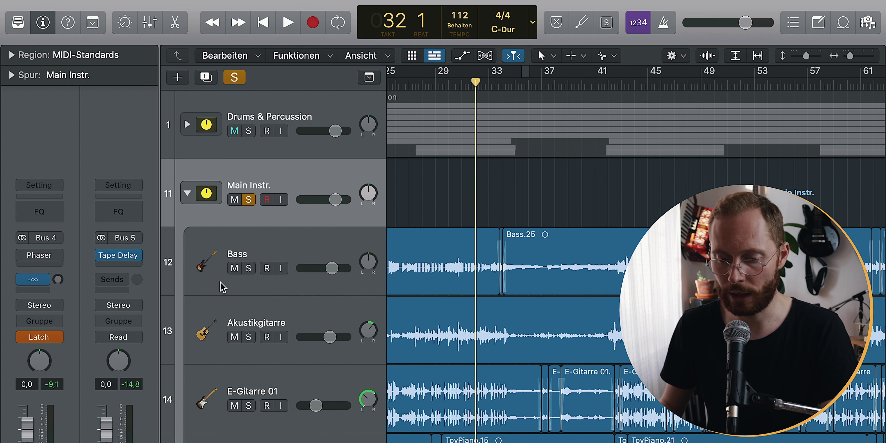
key(space)
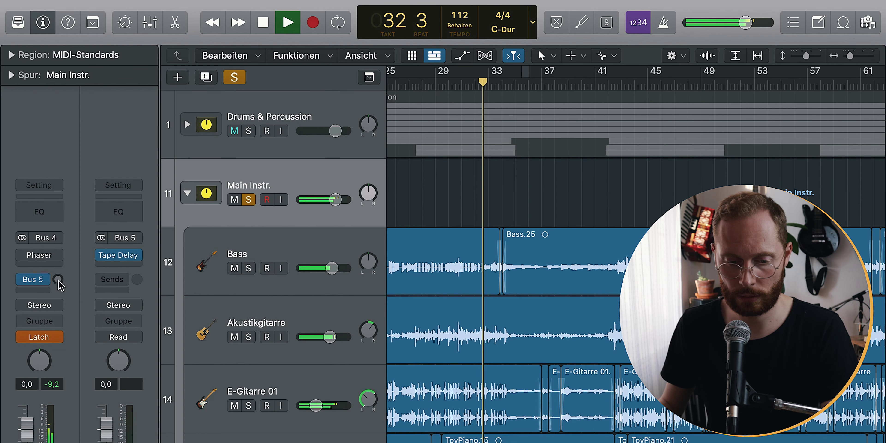
mouse_move(58, 279)
mouse_down()
mouse_move(57, 300)
mouse_move(58, 275)
mouse_up()
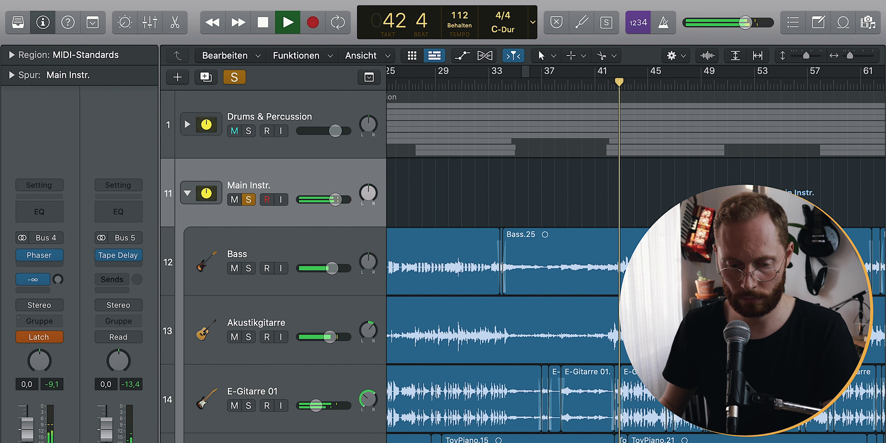
Set the Main Instr. stack's automation mode back to Read, stop playback, and return the playhead to bar 32.
click(57, 339)
click(39, 312)
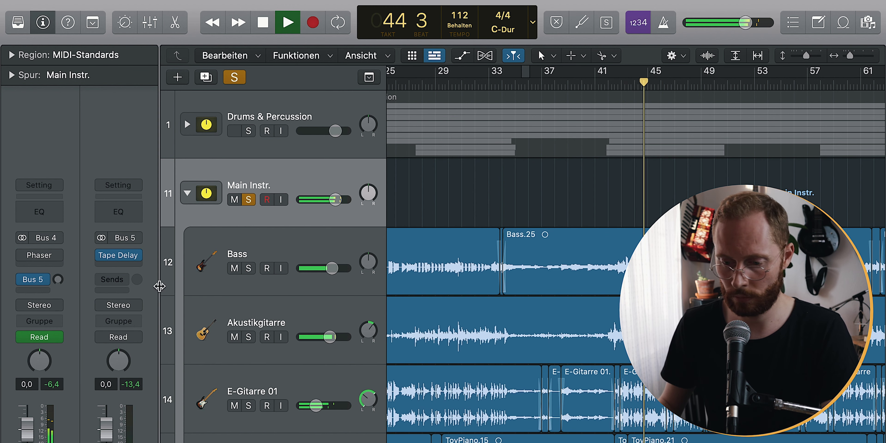
key(space)
click(478, 86)
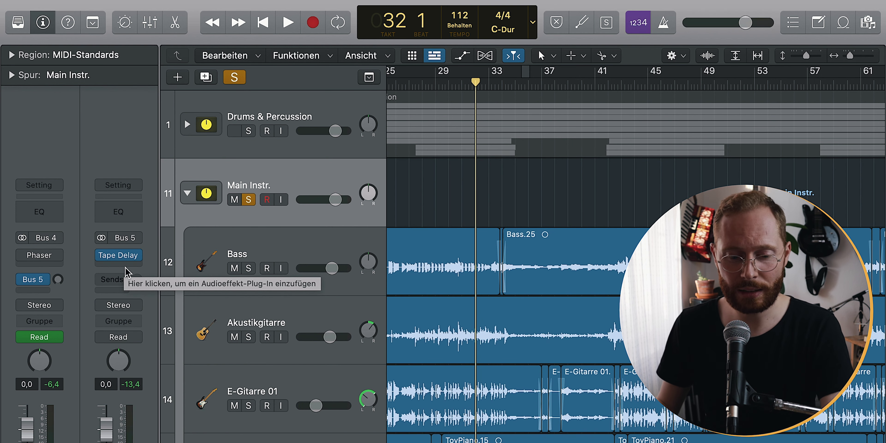
Insert a modulation effect after the Tape Delay on the Bus 5 aux channel.
click(124, 264)
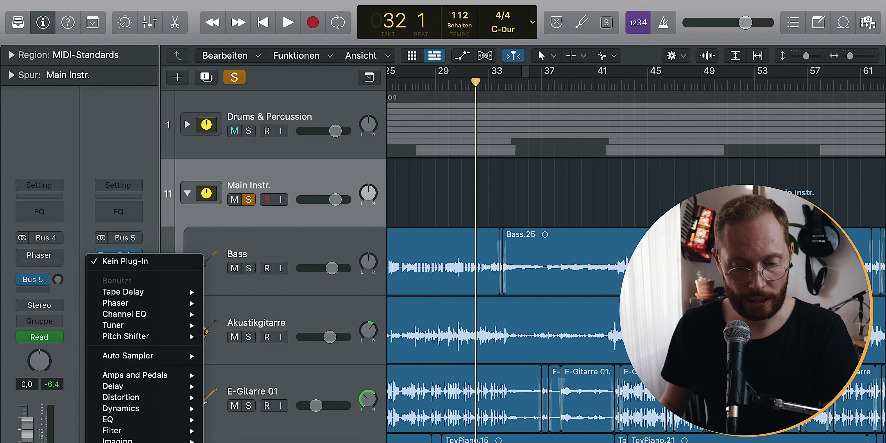
mouse_move(137, 442)
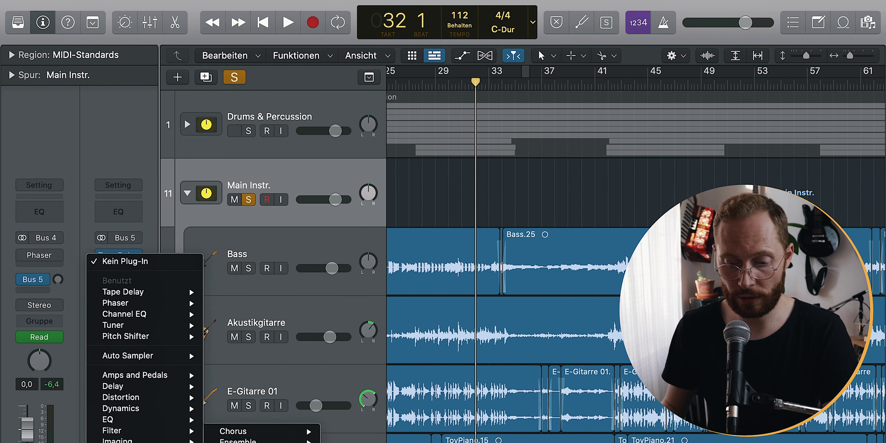
click(262, 442)
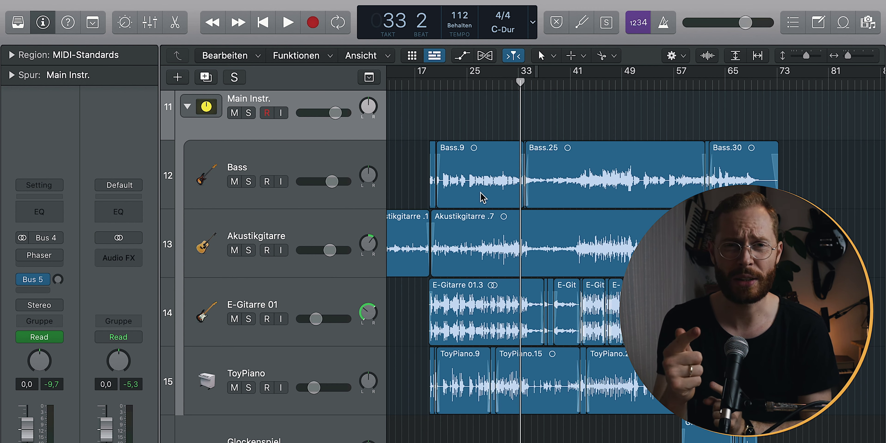
Move the playhead to bar 34 and check the automated Phaser and Bus 5 send on the Main Instr. stack.
click(530, 85)
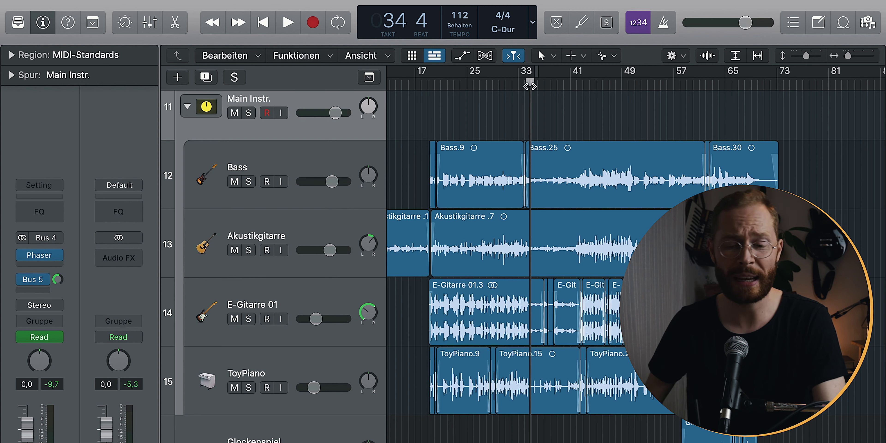
scroll(266, 203, up, 3)
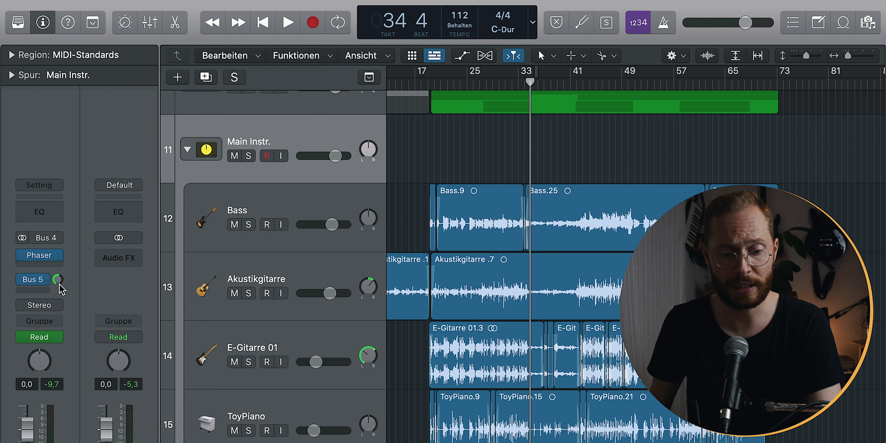
Solo the Main Instr. stack and audition it from bar 34 with the Tremolo on the Bus 5 aux bypassed.
click(39, 282)
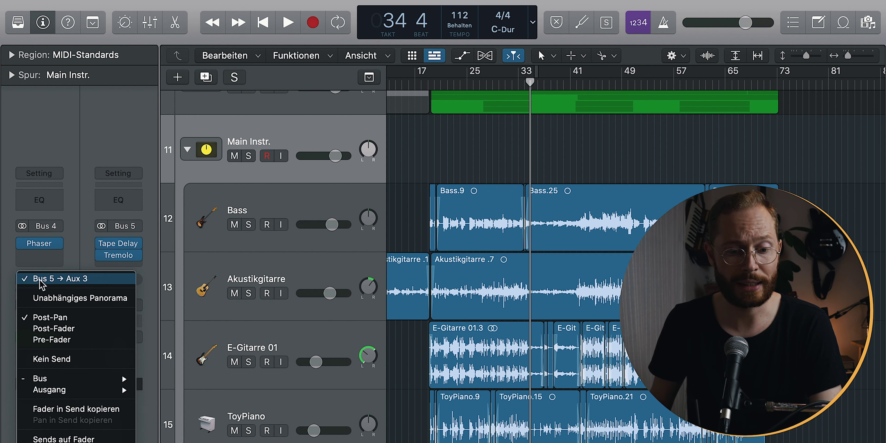
click(91, 251)
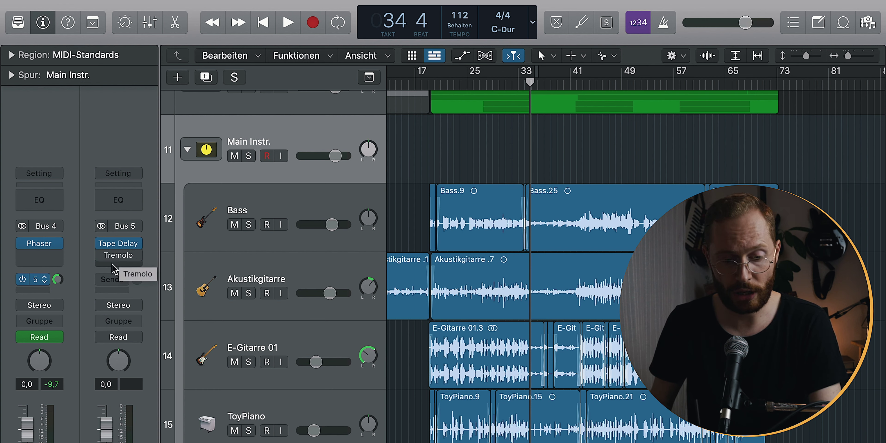
key(s)
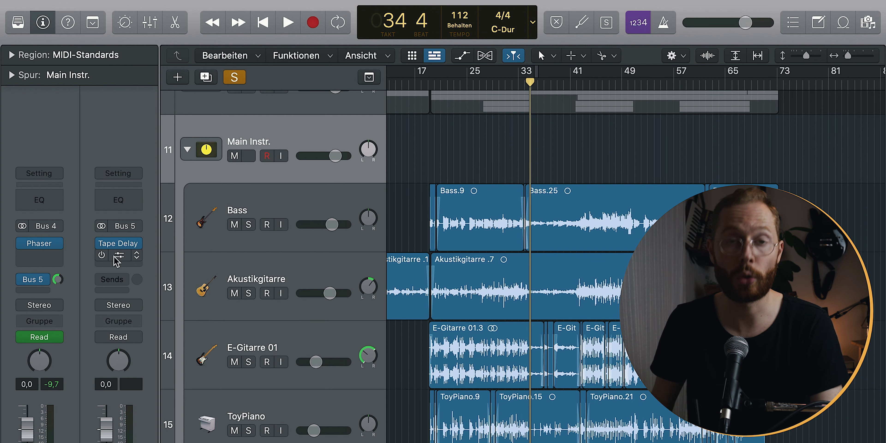
key(space)
drag(109, 263, 110, 255)
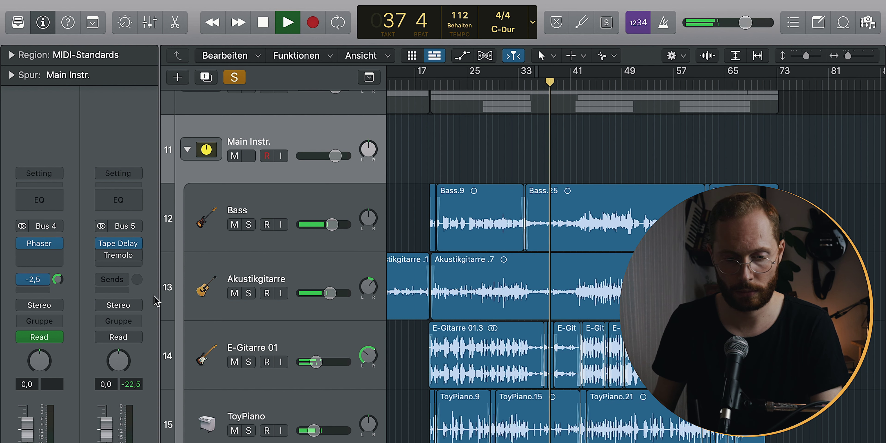
key(space)
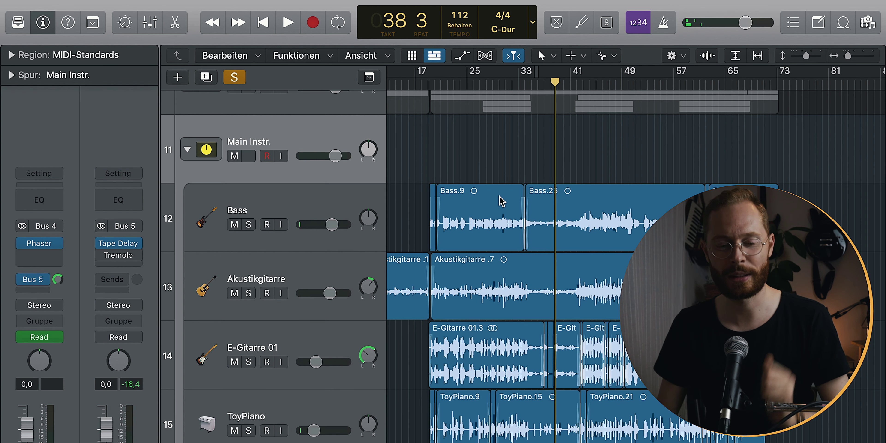
Return the playhead to bar 36 and switch the Tremolo on the Bus 5 aux back on.
click(538, 87)
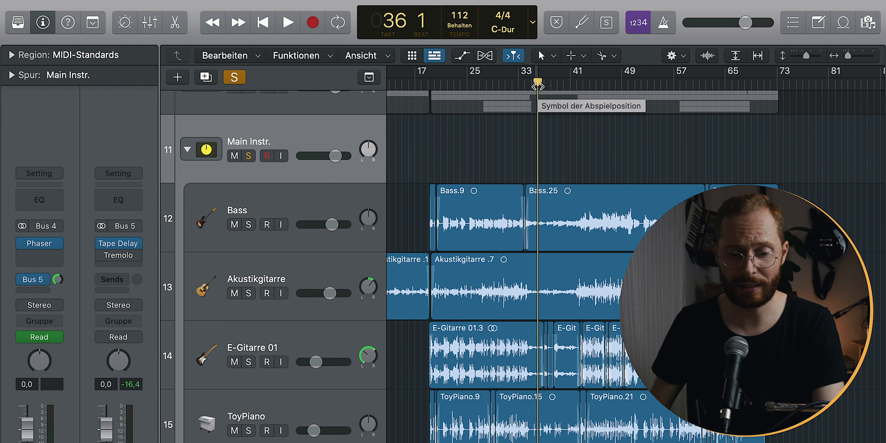
mouse_move(121, 258)
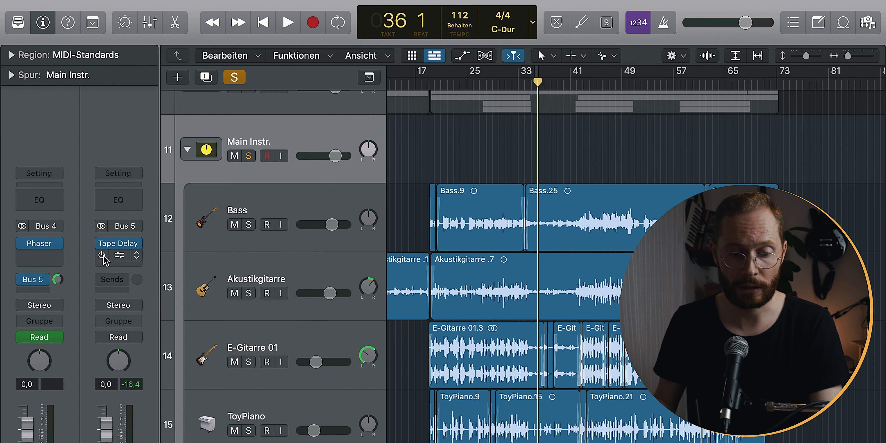
click(120, 256)
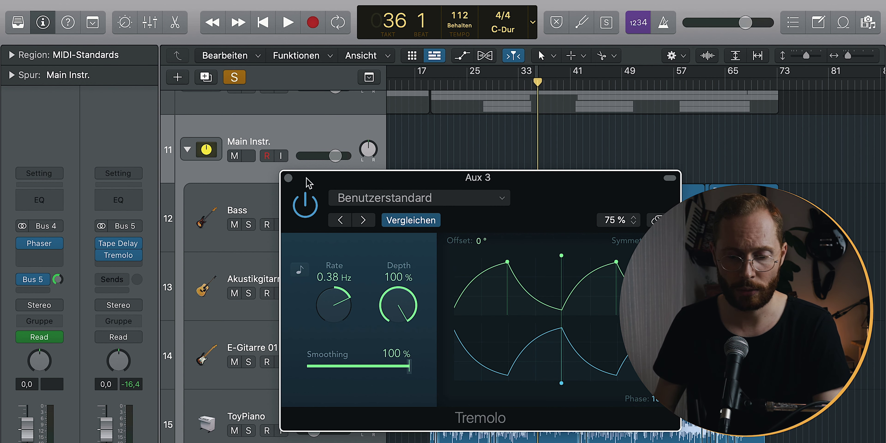
click(288, 177)
Audition the soloed Main Instr. stack from bar 36 with the Tremolo active, stop playback, and turn solo off.
key(space)
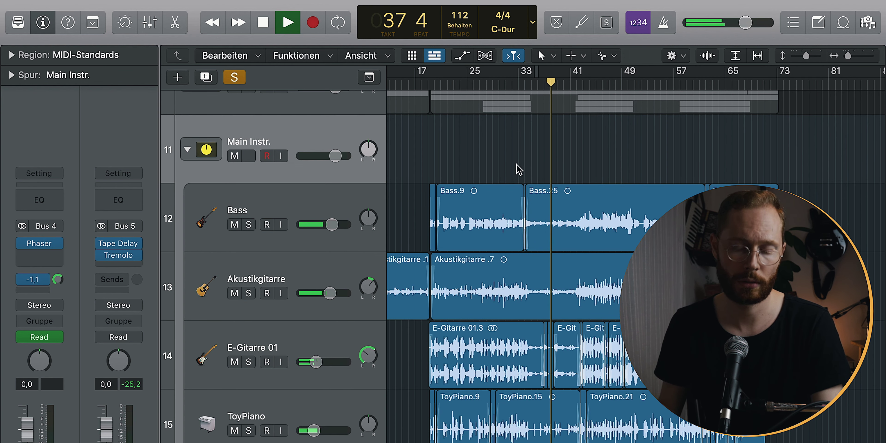
key(s)
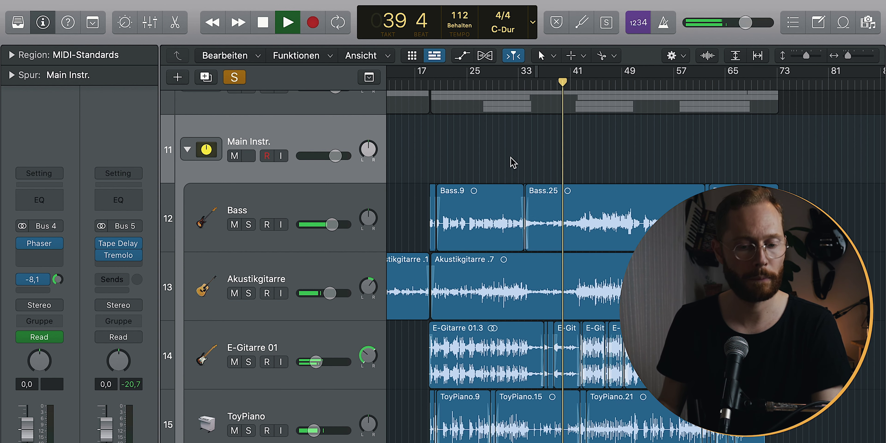
key(s)
key(space)
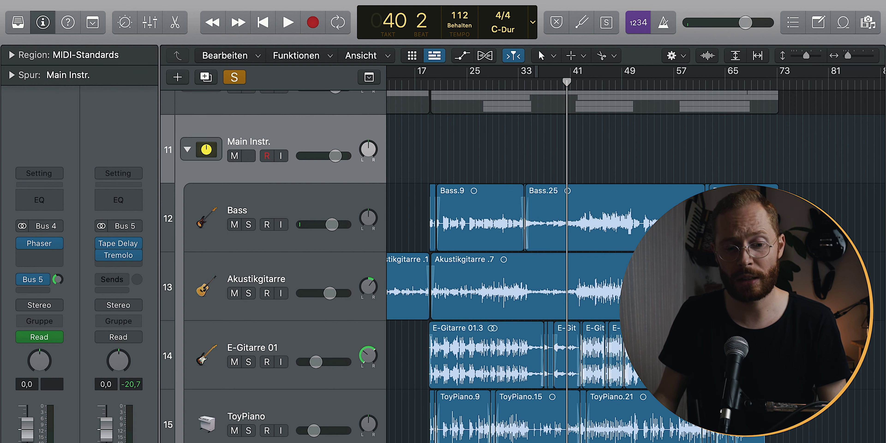
key(s)
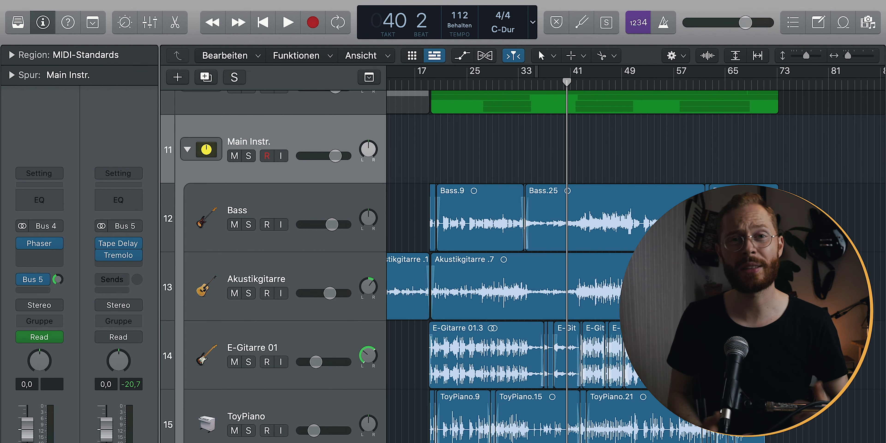
Move the playhead to bar 35 and add a Bus 6 send to the Main Instr. stack.
click(532, 83)
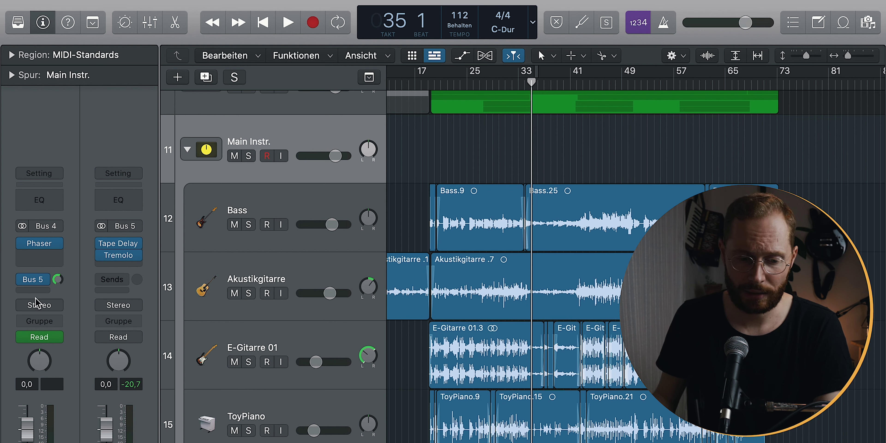
click(43, 291)
mouse_move(52, 311)
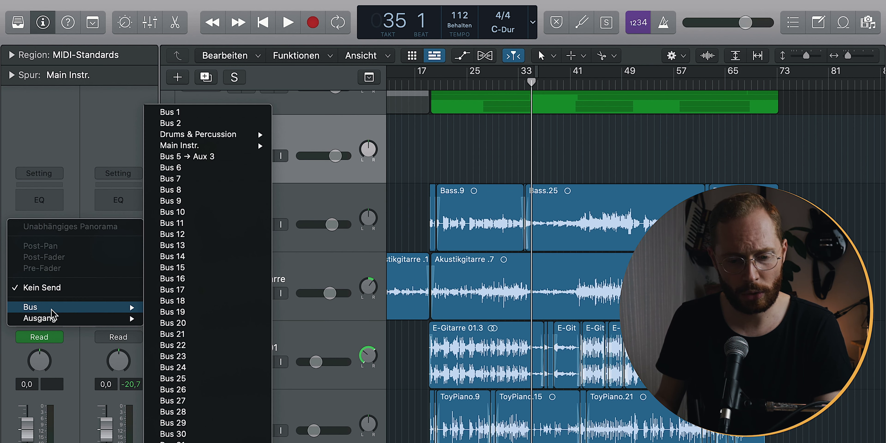
click(220, 168)
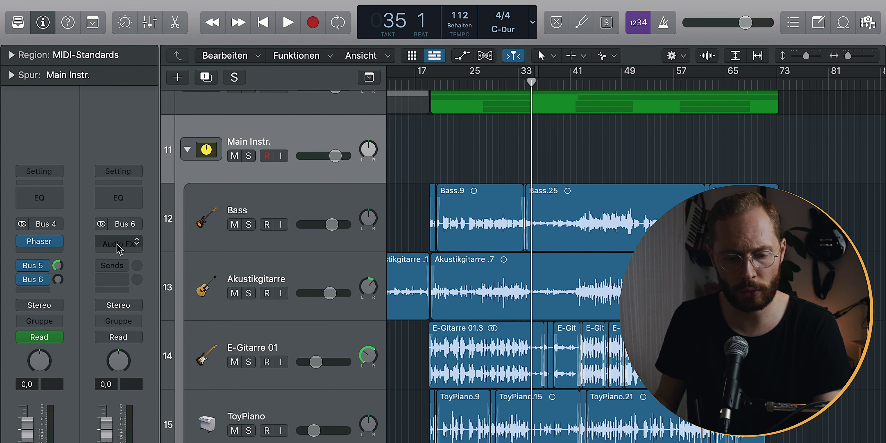
Insert a stereo SilverVerb on the Bus 6 aux channel.
click(140, 243)
mouse_move(156, 400)
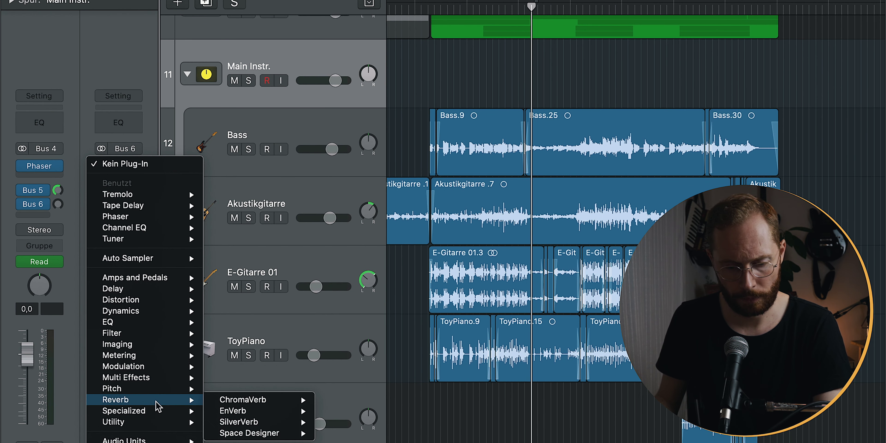
mouse_move(251, 402)
mouse_move(290, 424)
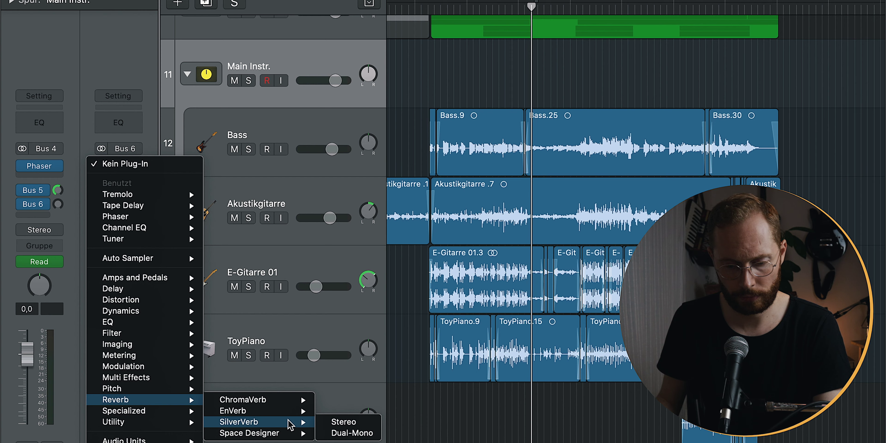
click(339, 423)
Load the Metal Stairwell preset in SilverVerb and close the plug-in window.
drag(466, 110, 346, 64)
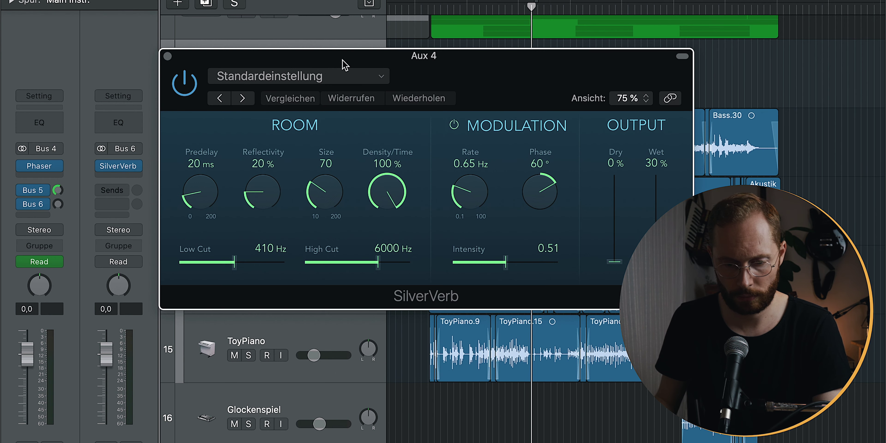
click(322, 78)
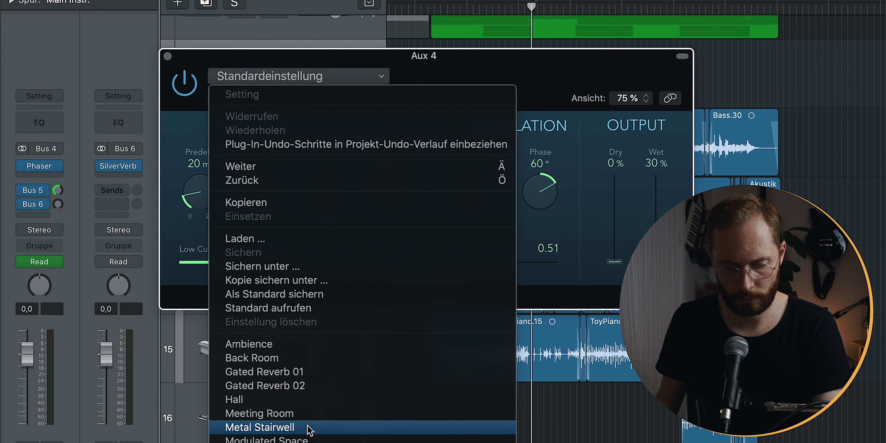
click(310, 432)
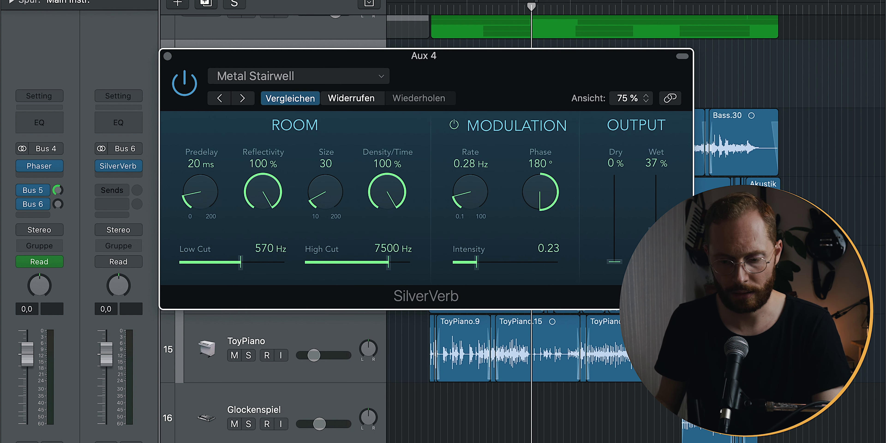
click(168, 56)
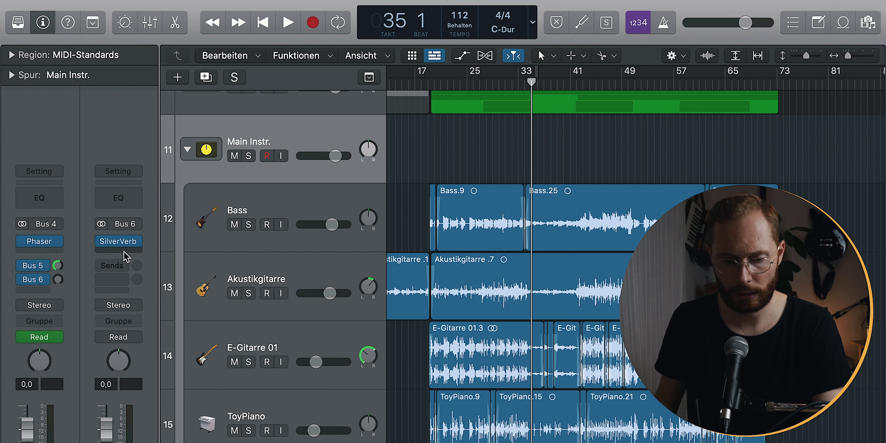
Audition the reverb through the Bus 6 send, reduce SilverVerb's Reflectivity to 83 %, and return the send to -∞.
key(space)
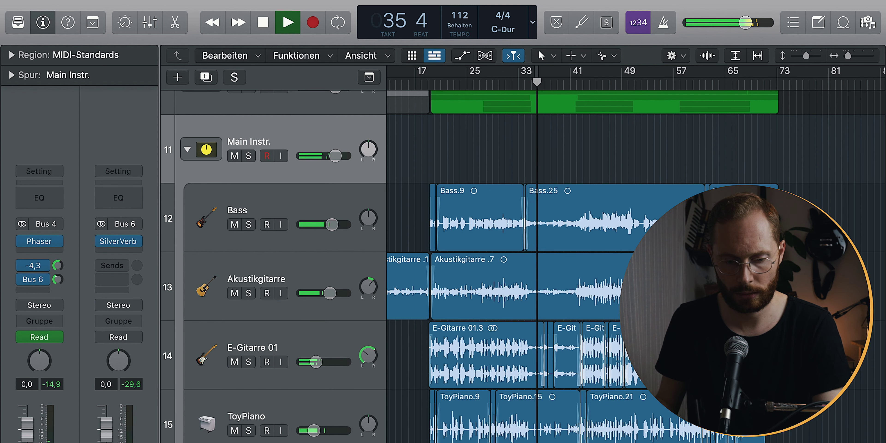
key(space)
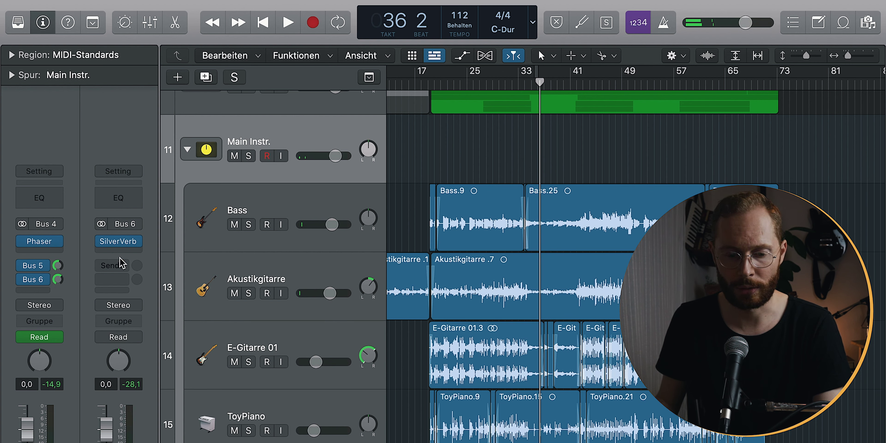
click(120, 242)
key(Escape)
click(121, 242)
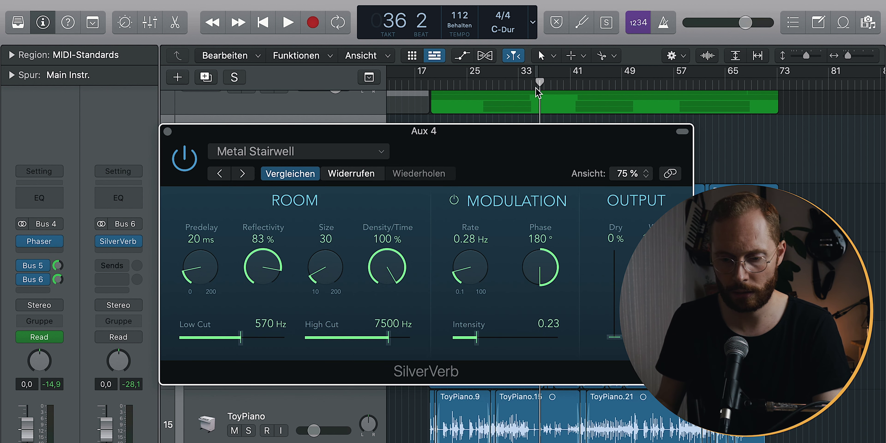
key(space)
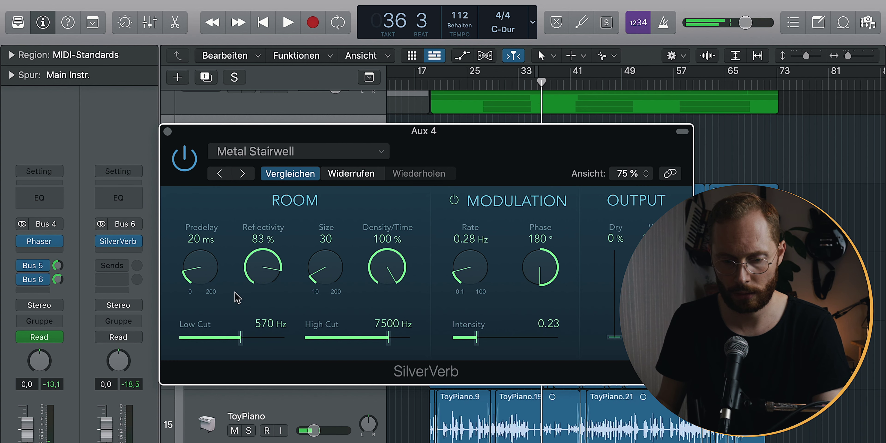
click(167, 132)
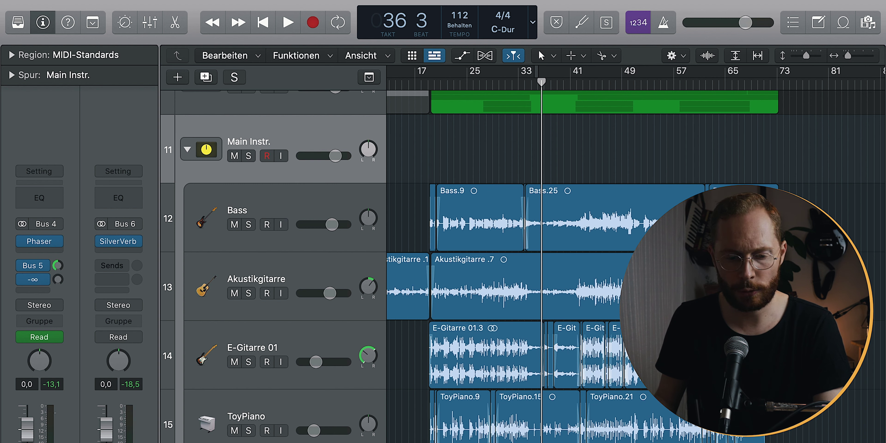
Set the Main Instr. stack to Latch and record Bus 6 send automation from before bar 33, dropping the send to -∞ around bar 43.
click(54, 342)
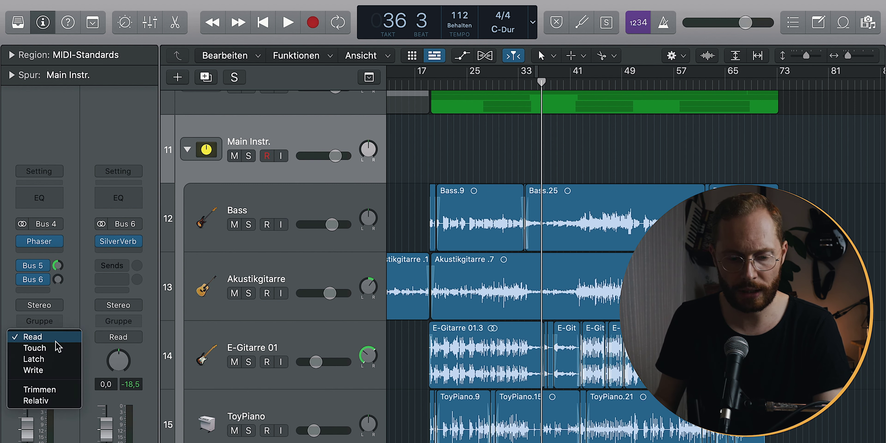
click(51, 359)
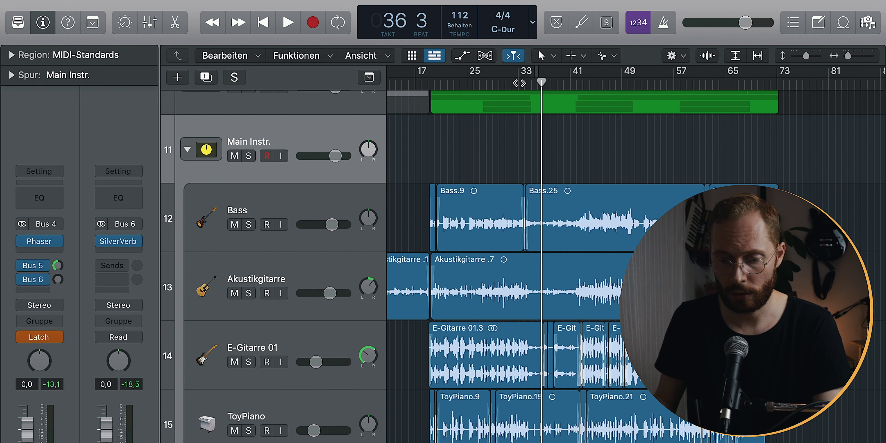
key(space)
key(space)
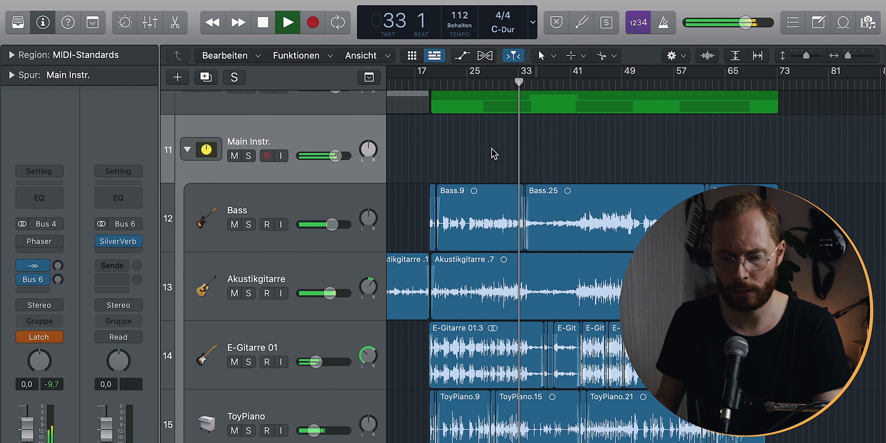
drag(58, 284, 58, 278)
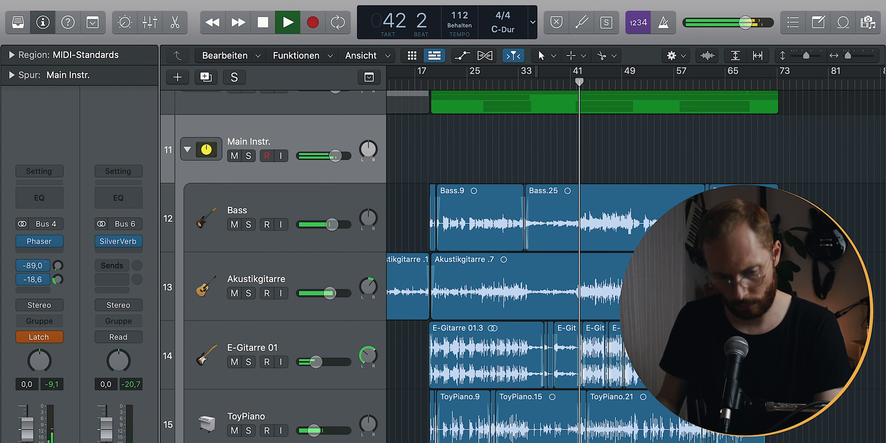
Stop playback and set the Main Instr. stack's automation mode back to Read.
key(space)
click(58, 343)
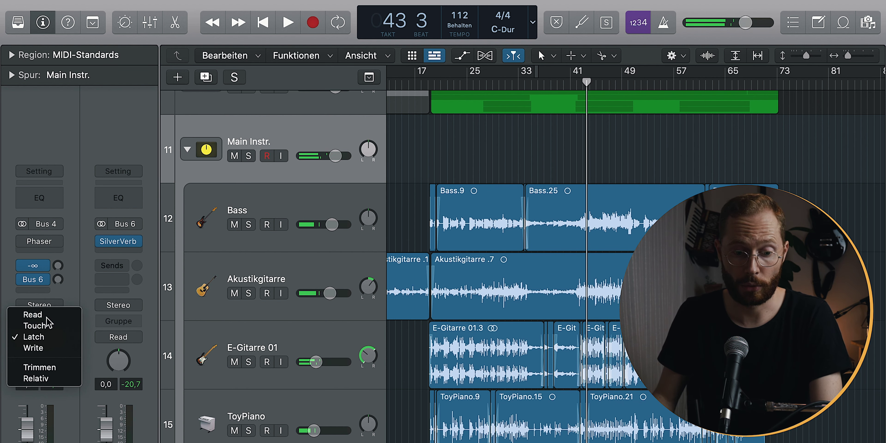
click(52, 312)
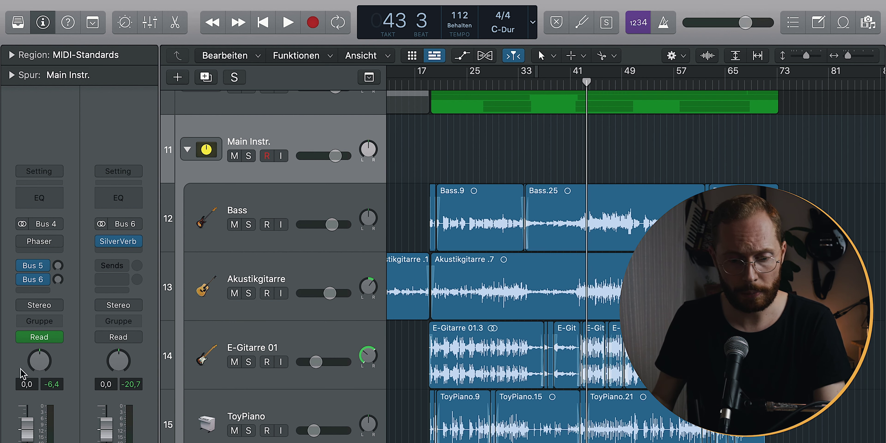
Insert a Channel EQ after SilverVerb on the Bus 6 aux, close its window, and solo the Main Instr. stack.
click(127, 202)
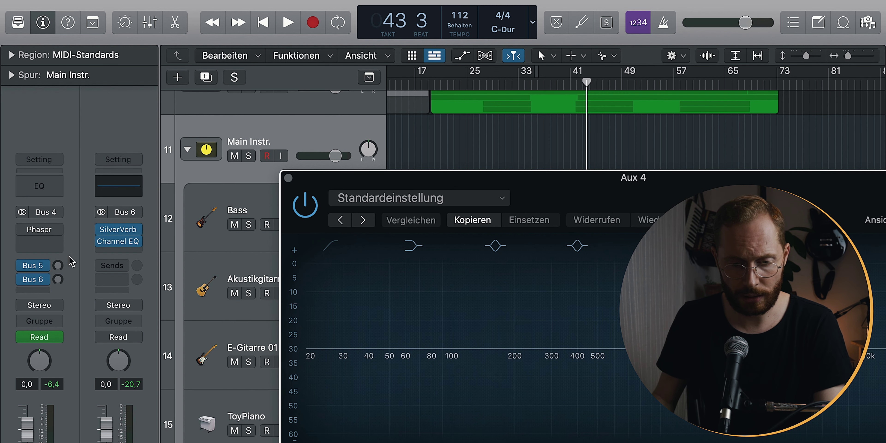
drag(490, 190, 293, 158)
click(90, 143)
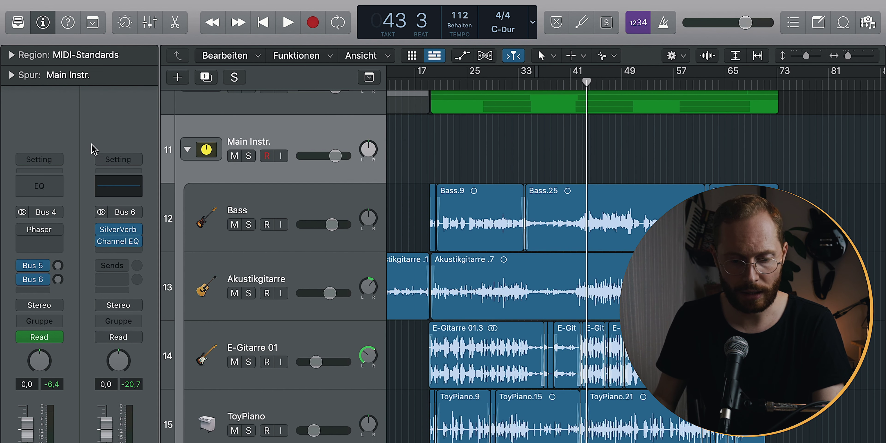
key(ctrl+s)
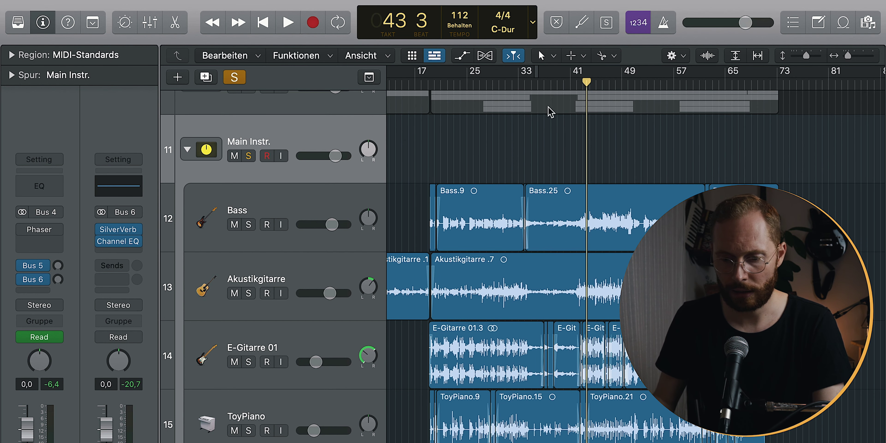
While playing from bar 37, enable the low cut in the Bus 6 aux's Channel EQ and raise its frequency to about 240 Hz.
click(543, 86)
key(space)
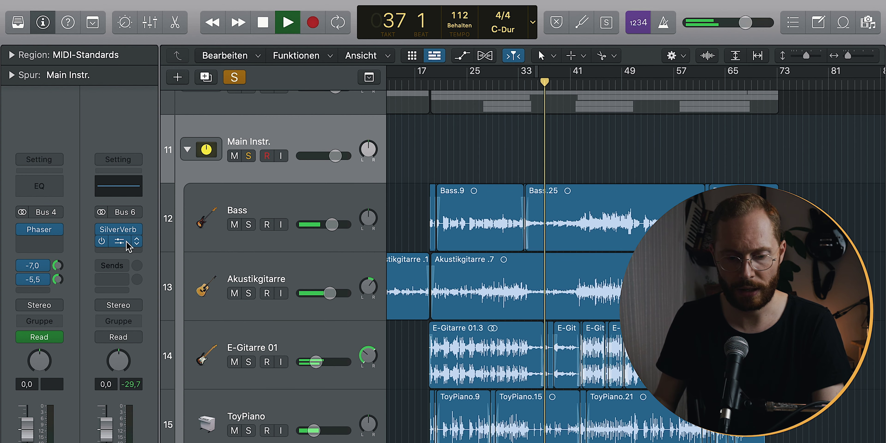
click(118, 241)
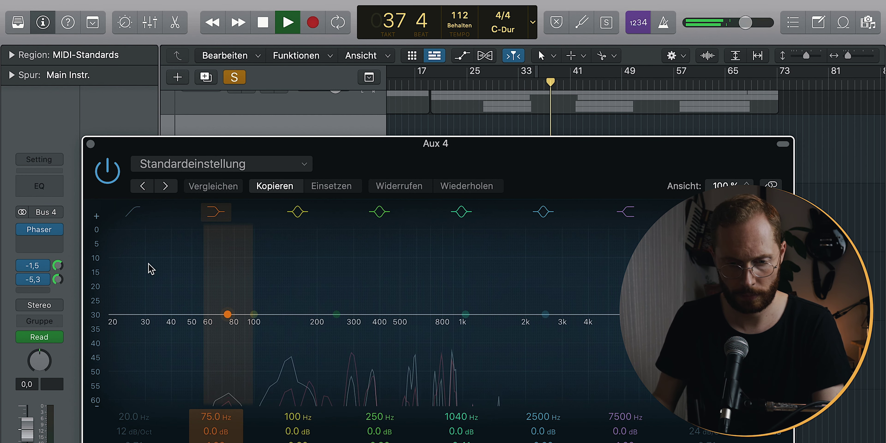
click(134, 211)
drag(134, 423, 134, 373)
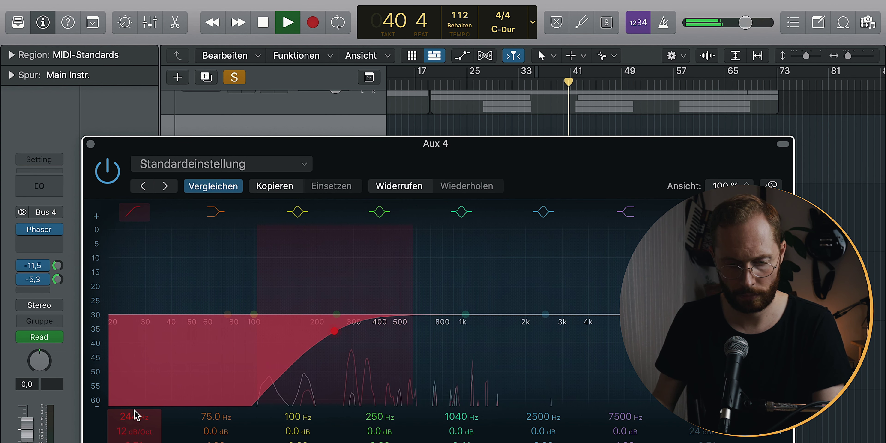
click(90, 144)
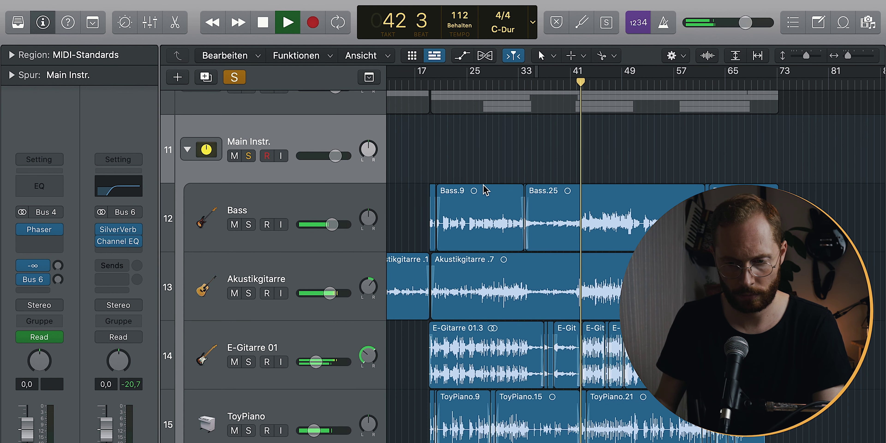
key(space)
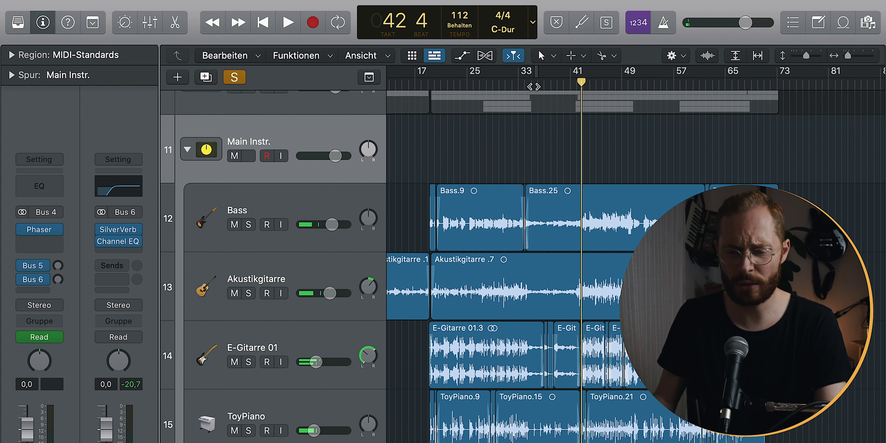
Turn off solo and audition the automated section in the full mix from around bar 33 to bar 44.
click(527, 84)
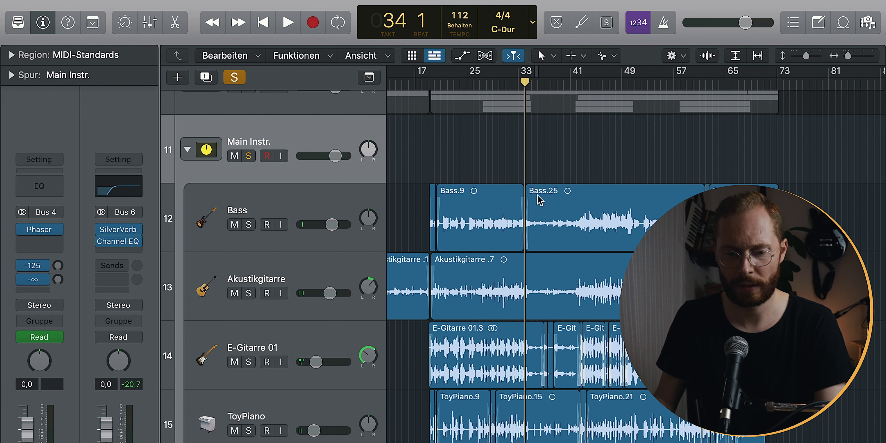
click(232, 80)
drag(512, 83, 516, 82)
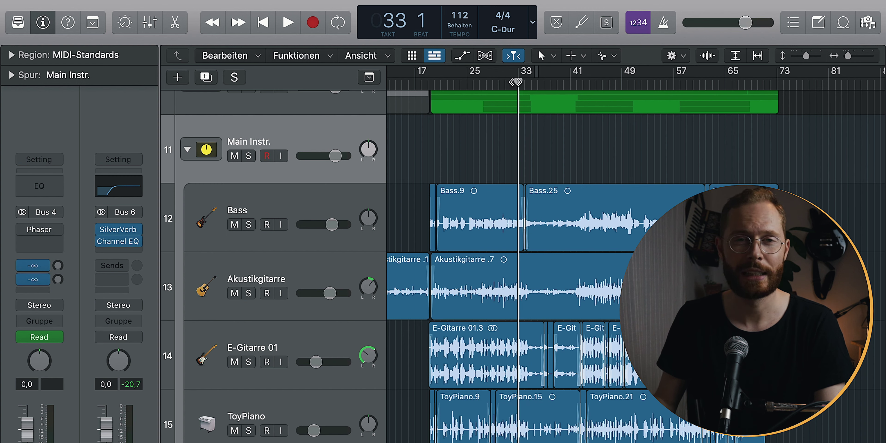
key(space)
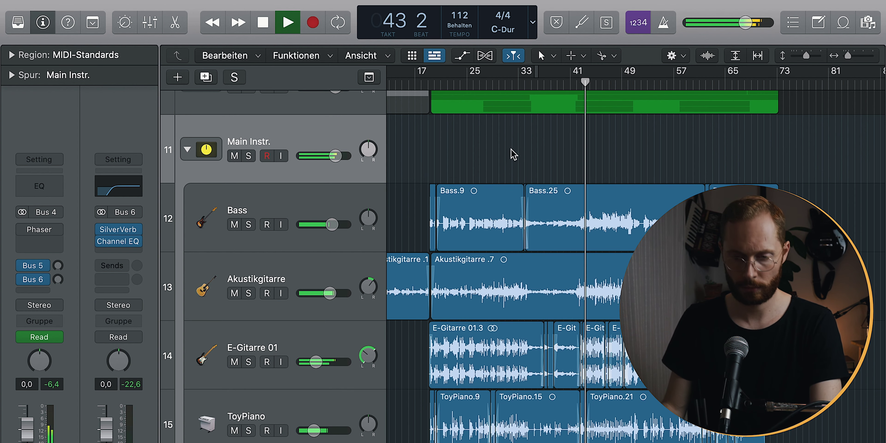
key(space)
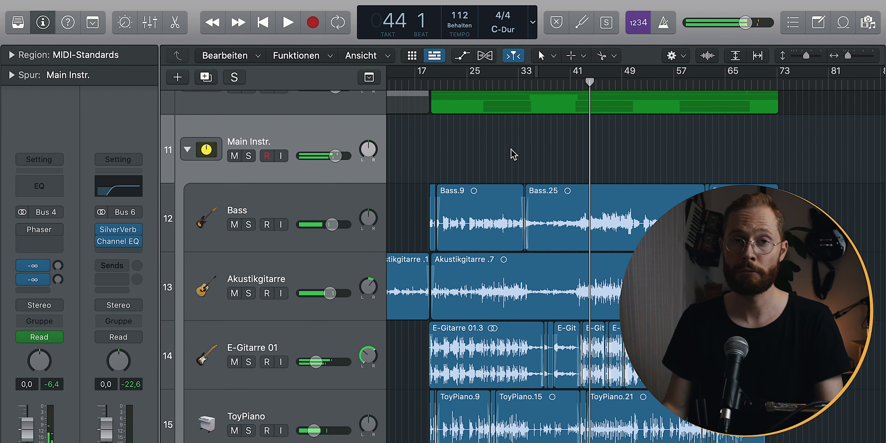